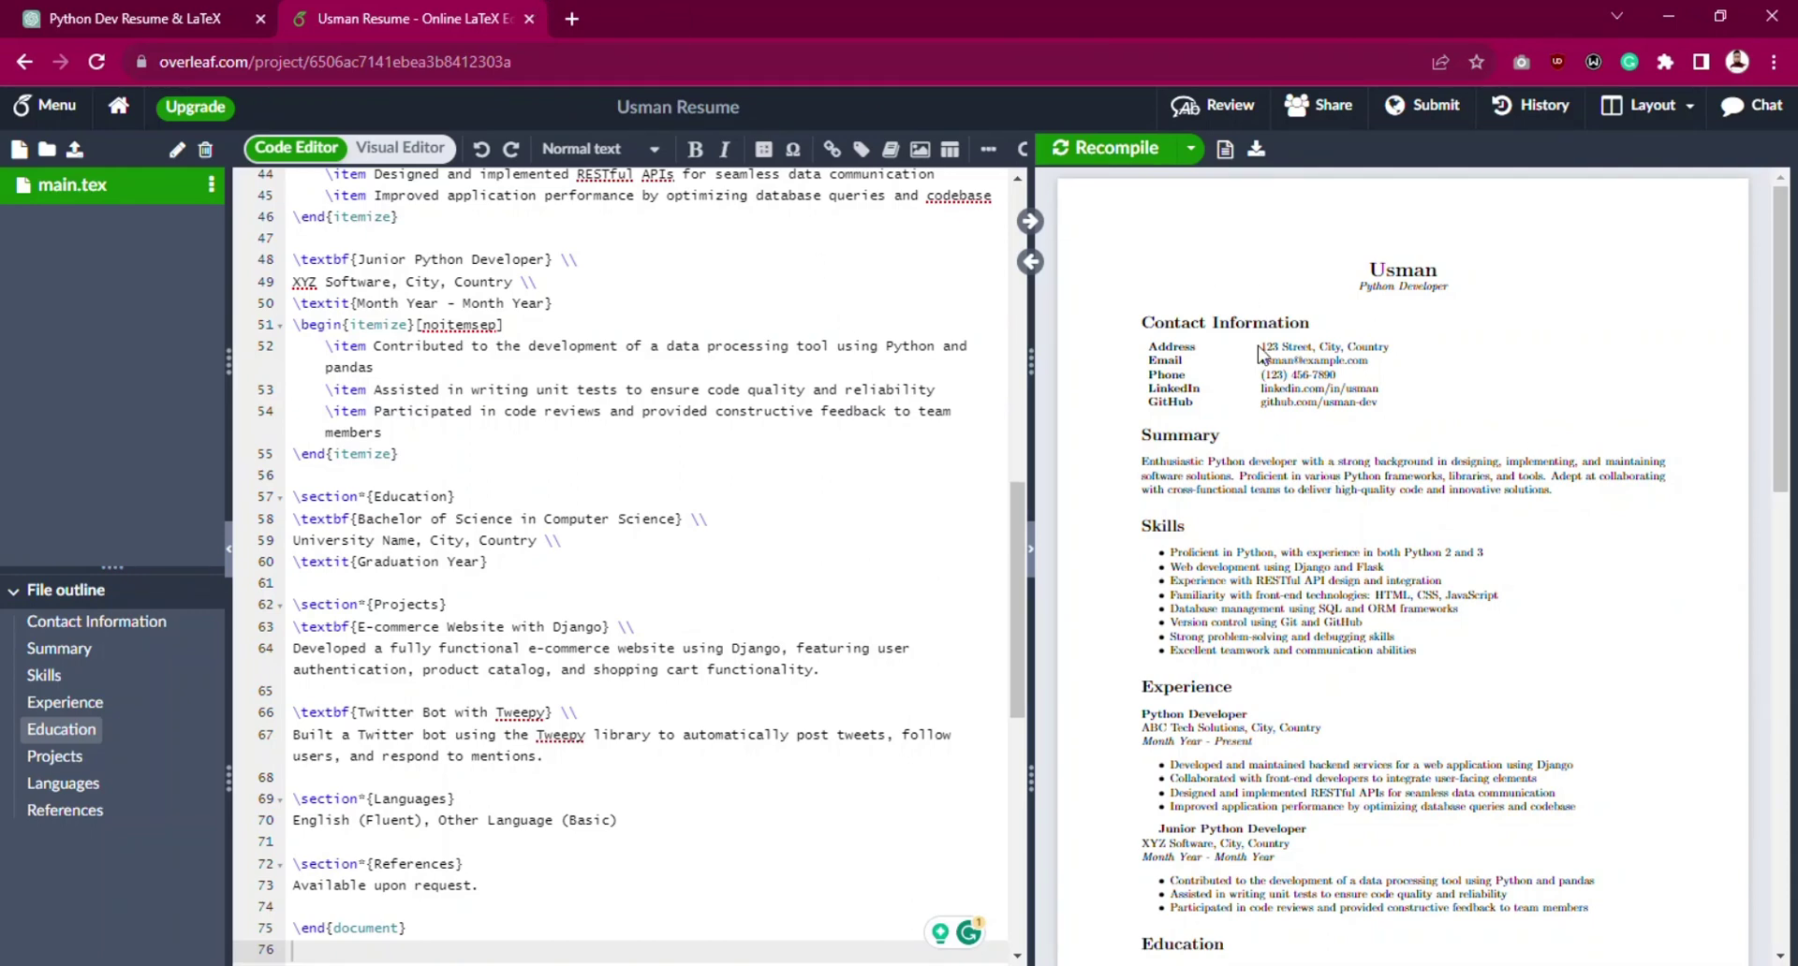
# Scroll through the compiled Usman resume PDF, then return to the ChatGPT conversation that generated its LaTeX.
pyautogui.moveTo(1787, 395)
pyautogui.mouseDown()
pyautogui.moveTo(1786, 705)
pyautogui.moveTo(1786, 396)
pyautogui.mouseUp()
pyautogui.click(160, 23)
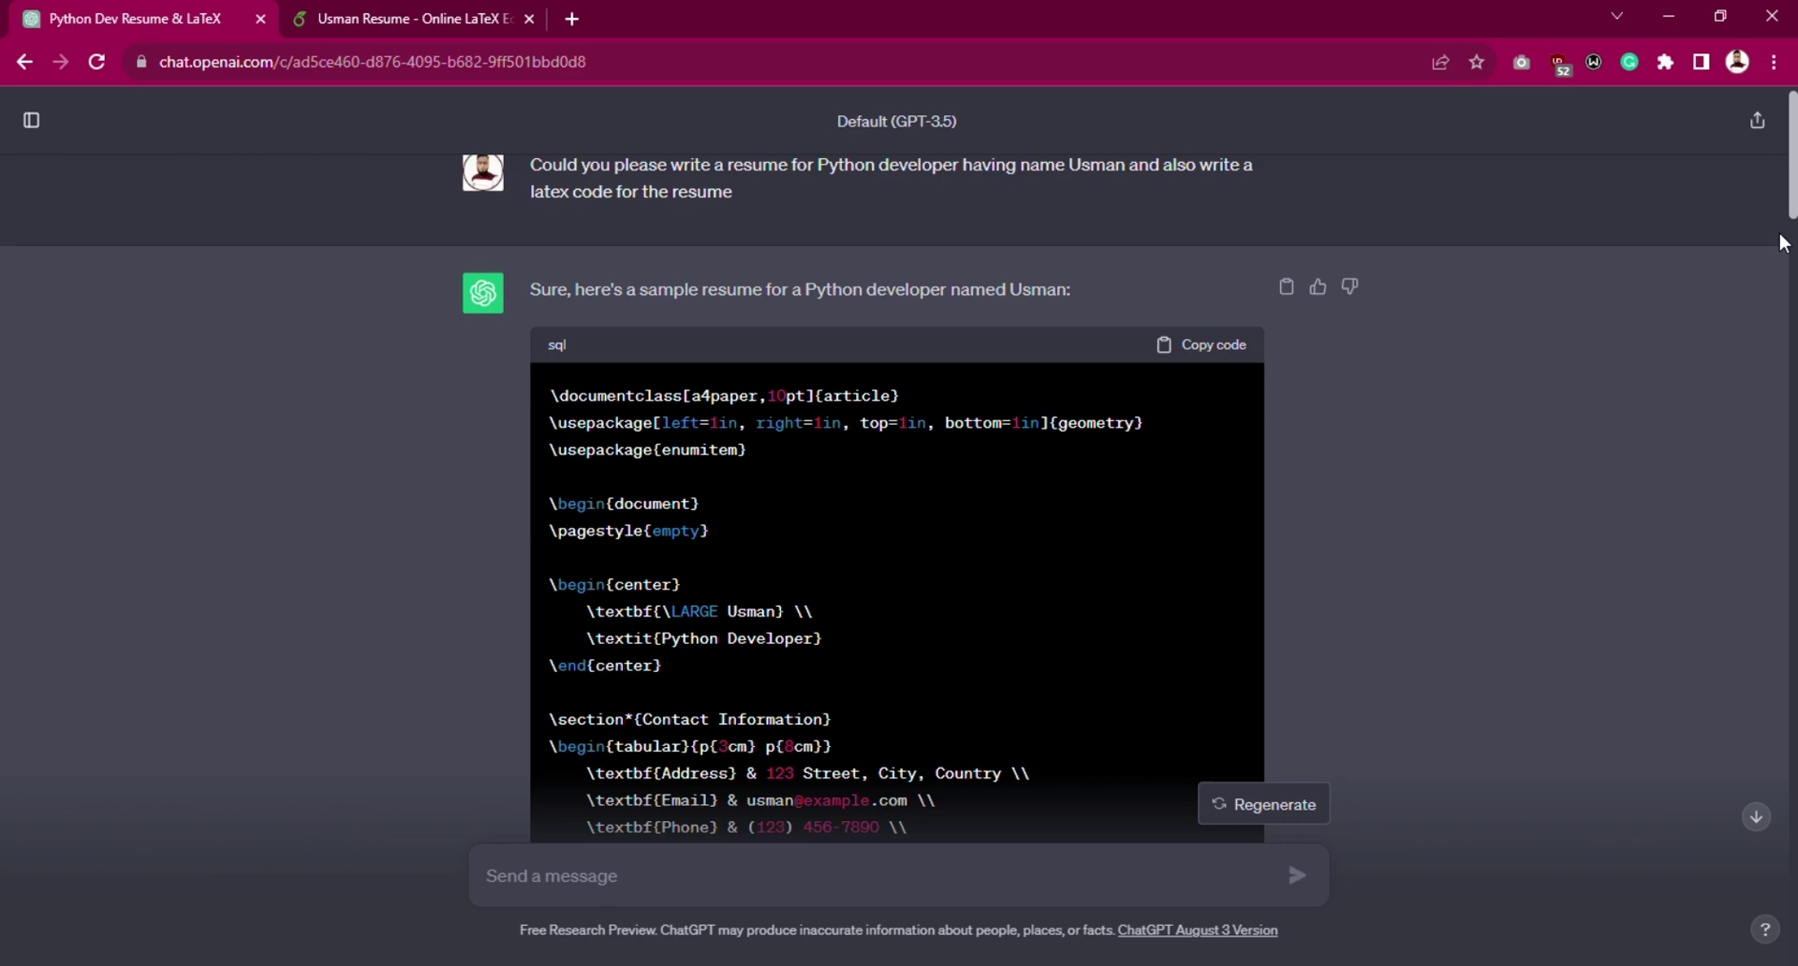
# Change the last prompt to ask for the top 3 popular Overleaf resume templates, and read the answer.
pyautogui.moveTo(1791, 204); pyautogui.dragTo(1791, 451)
pyautogui.write('Writ')
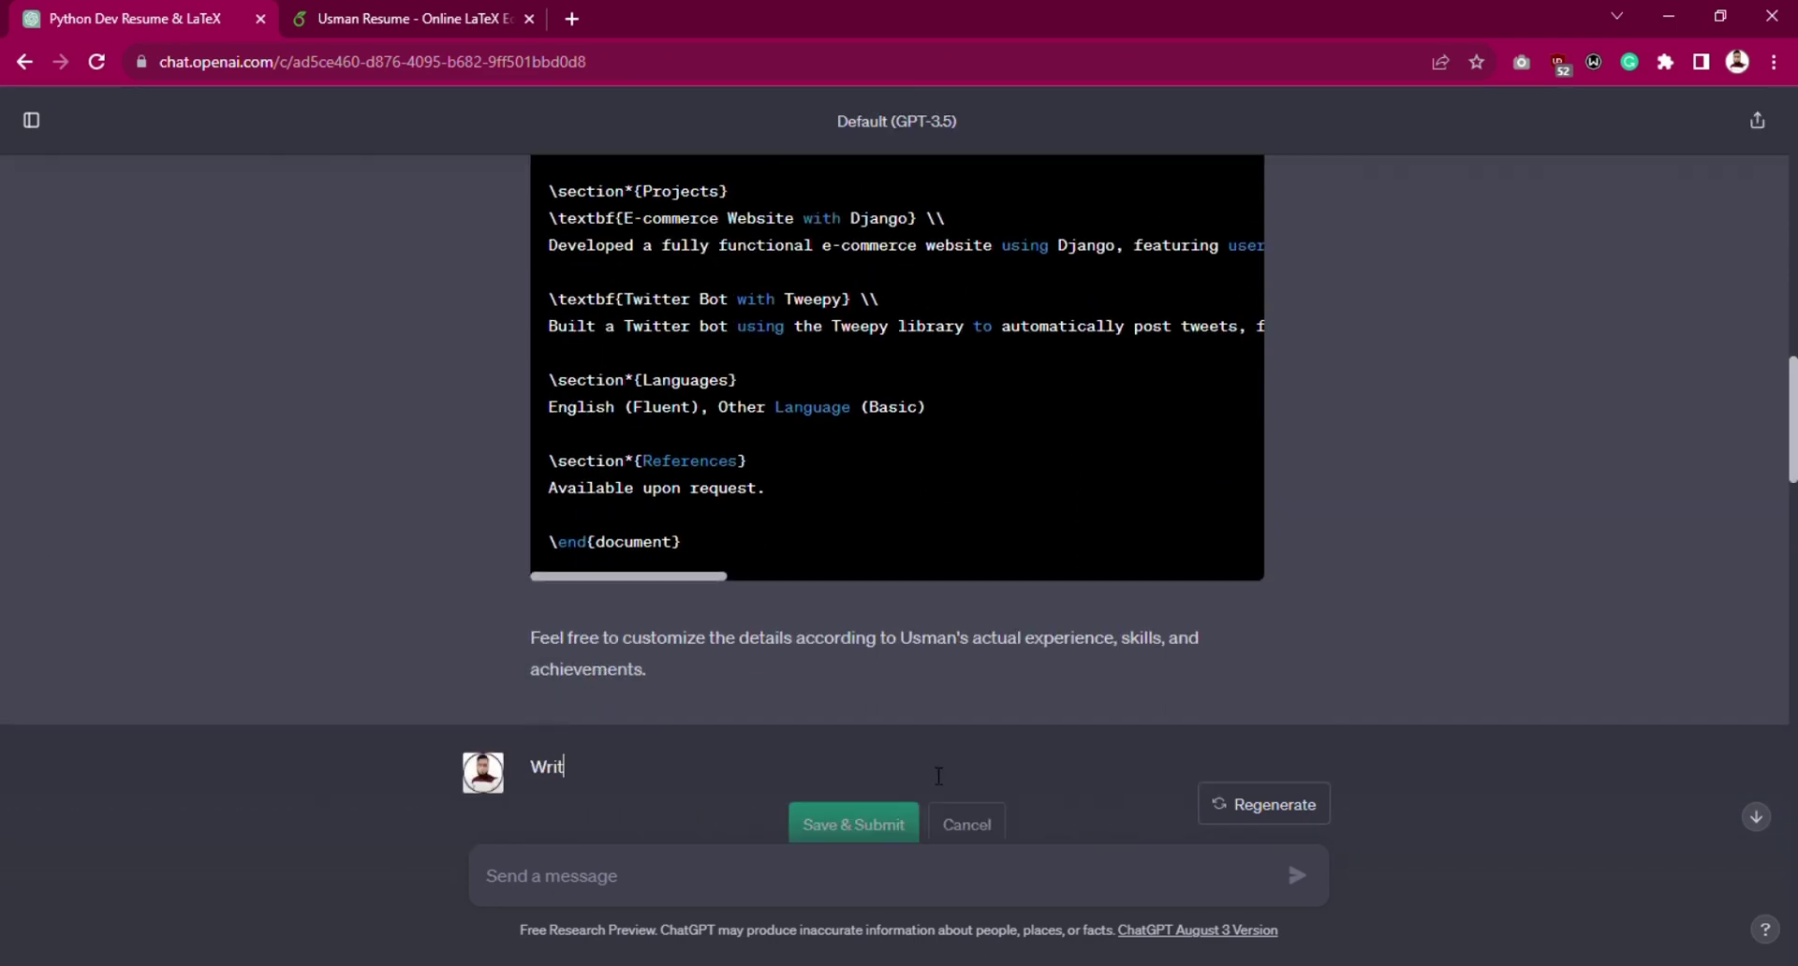
pyautogui.write('e down the top 3 po')
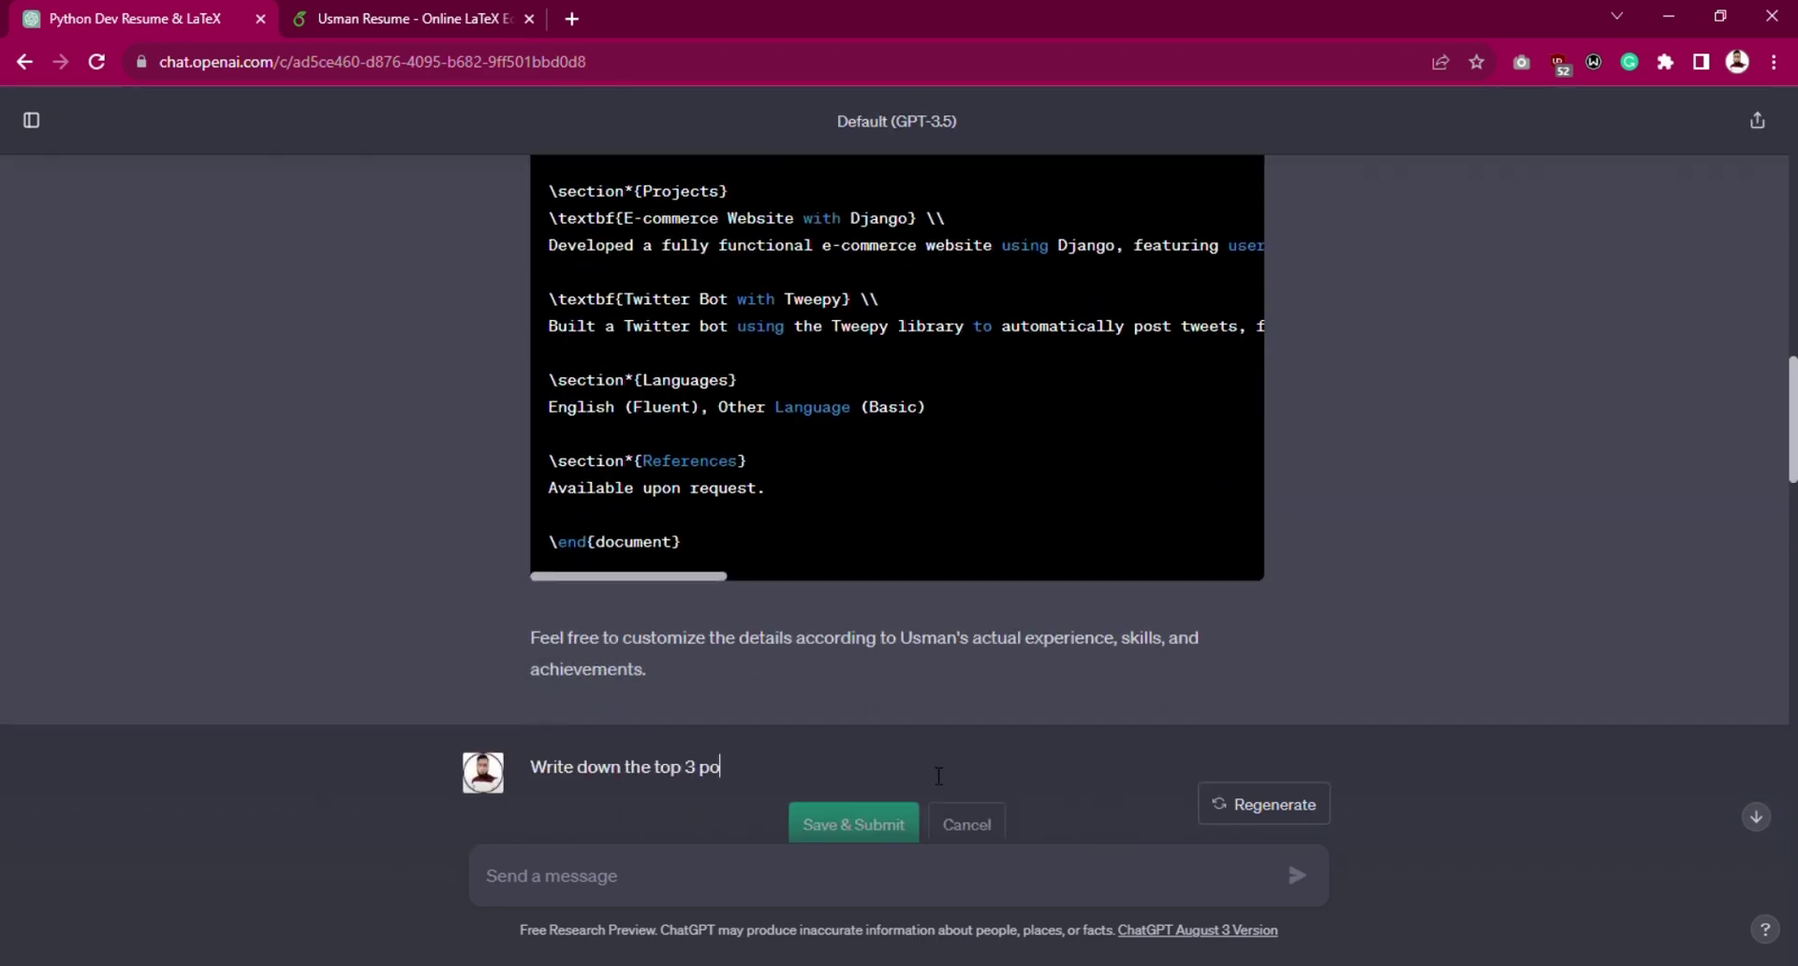
pyautogui.write('pular templates of overleaf related to resume.')
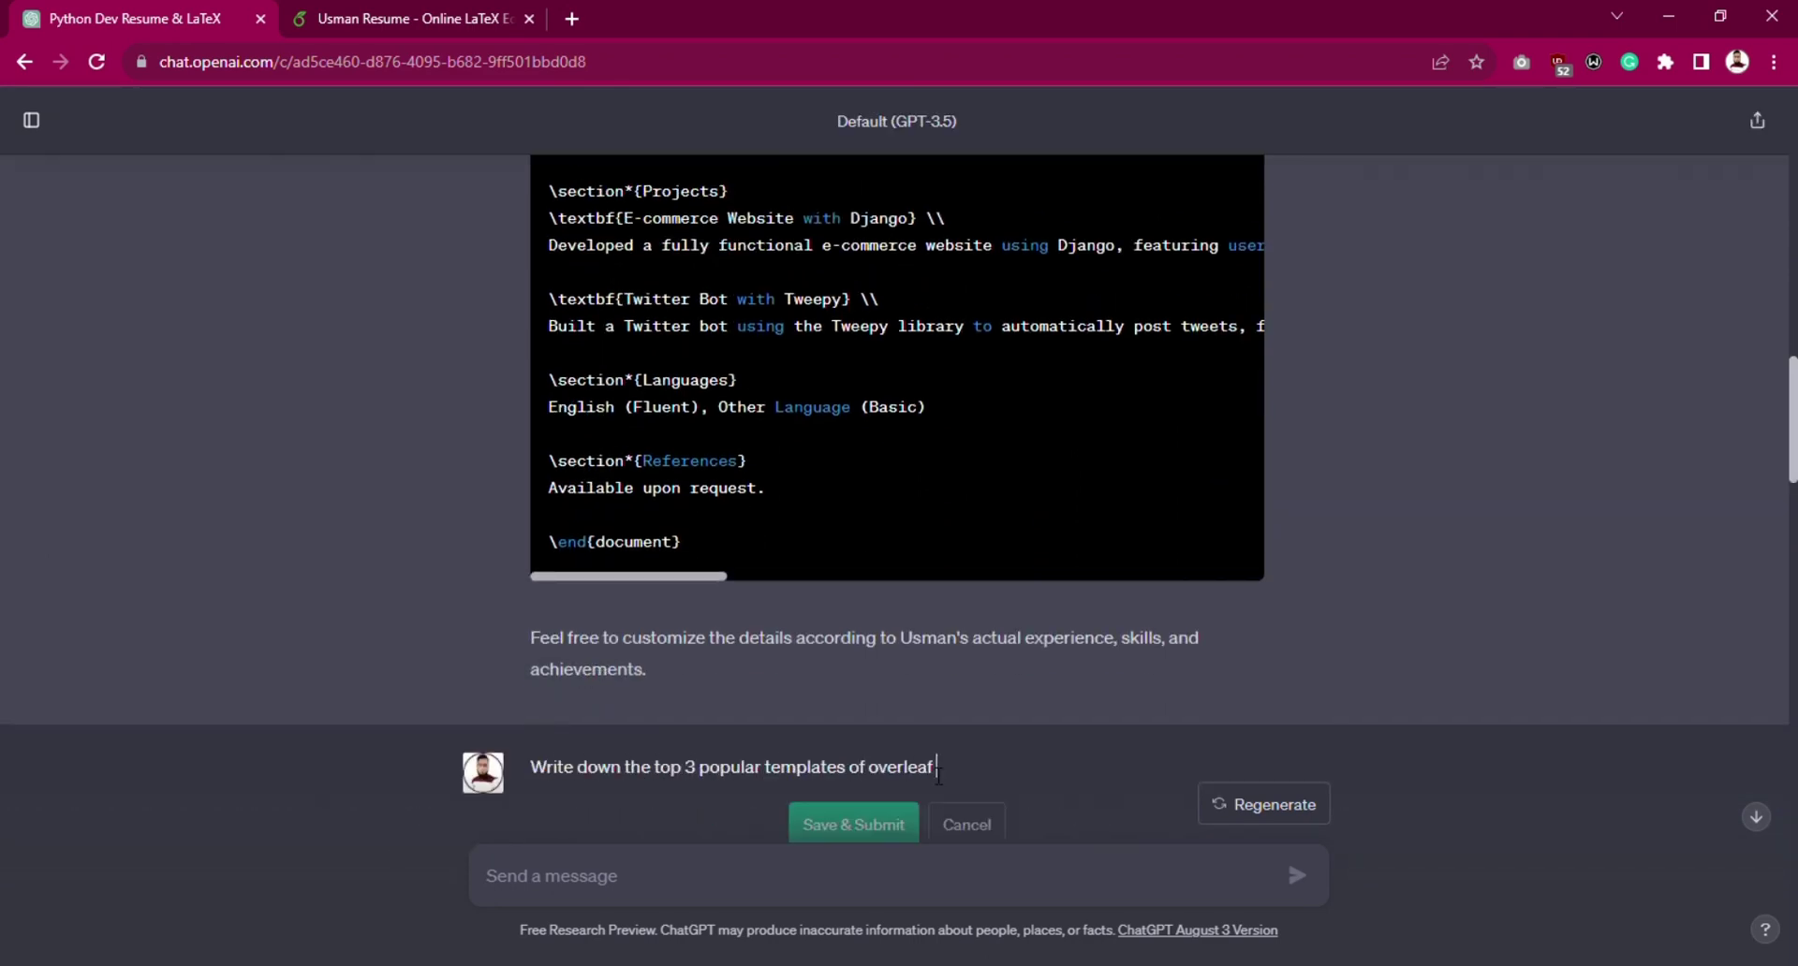
pyautogui.scroll(-1, 829, 749)
pyautogui.click(829, 749)
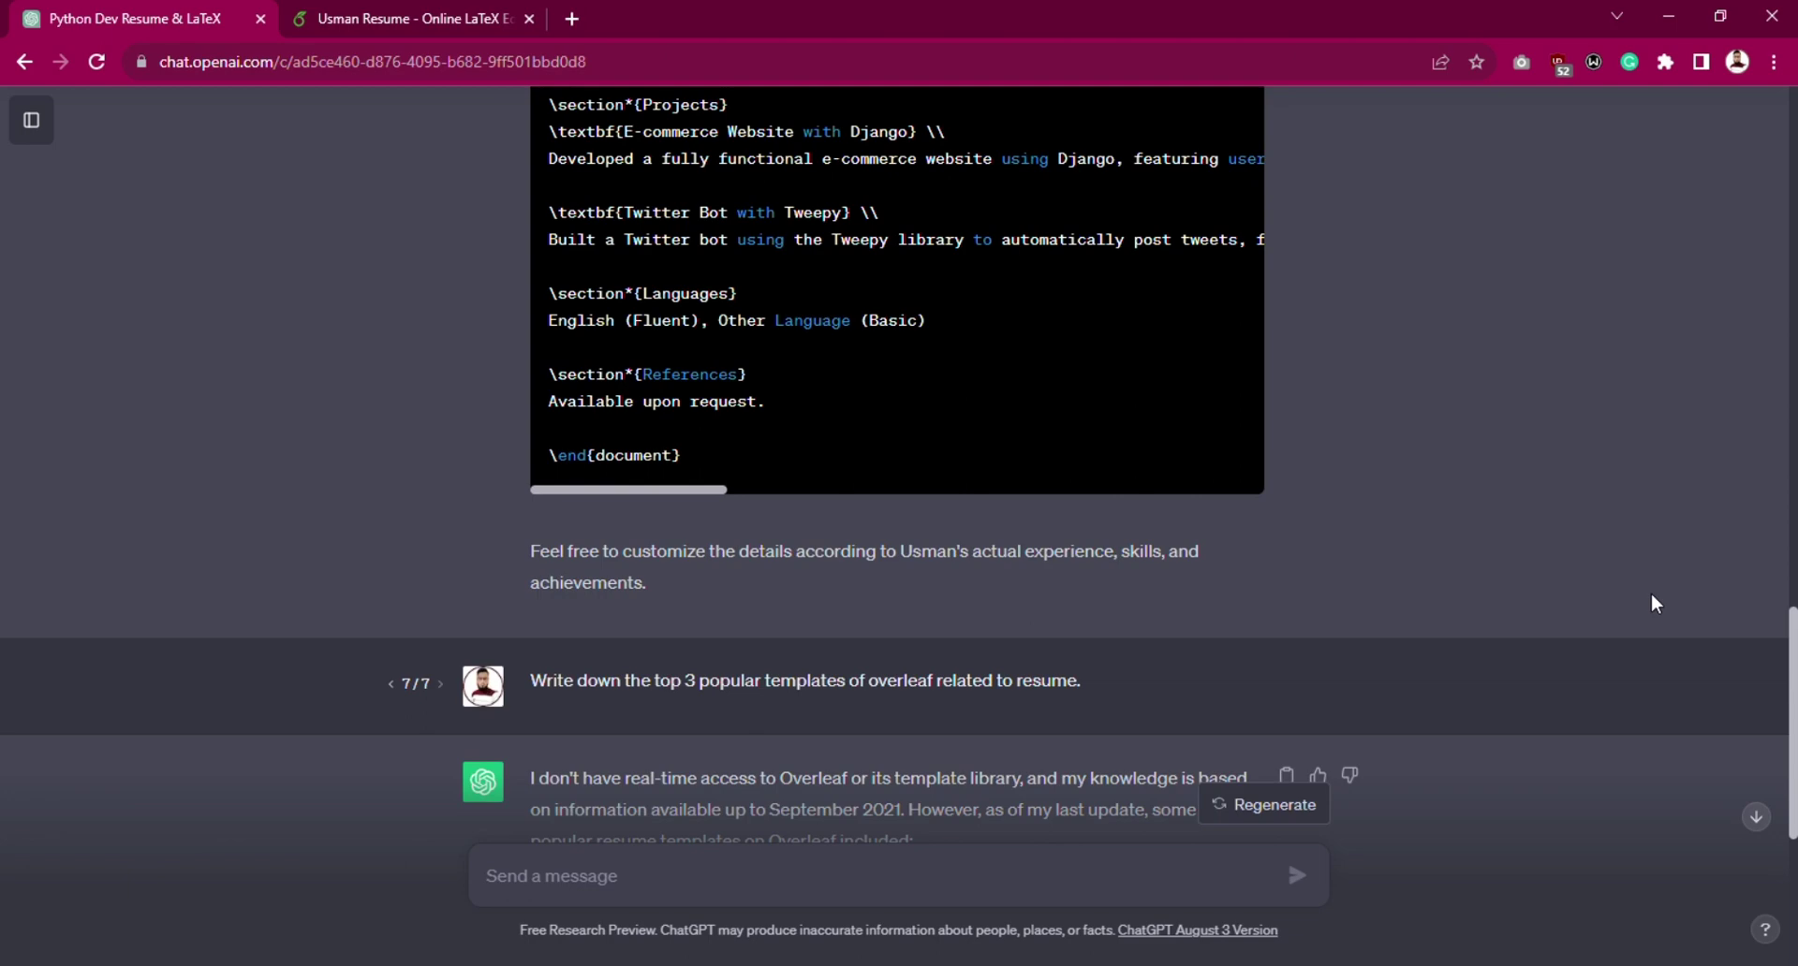
pyautogui.moveTo(1791, 665); pyautogui.dragTo(1791, 735)
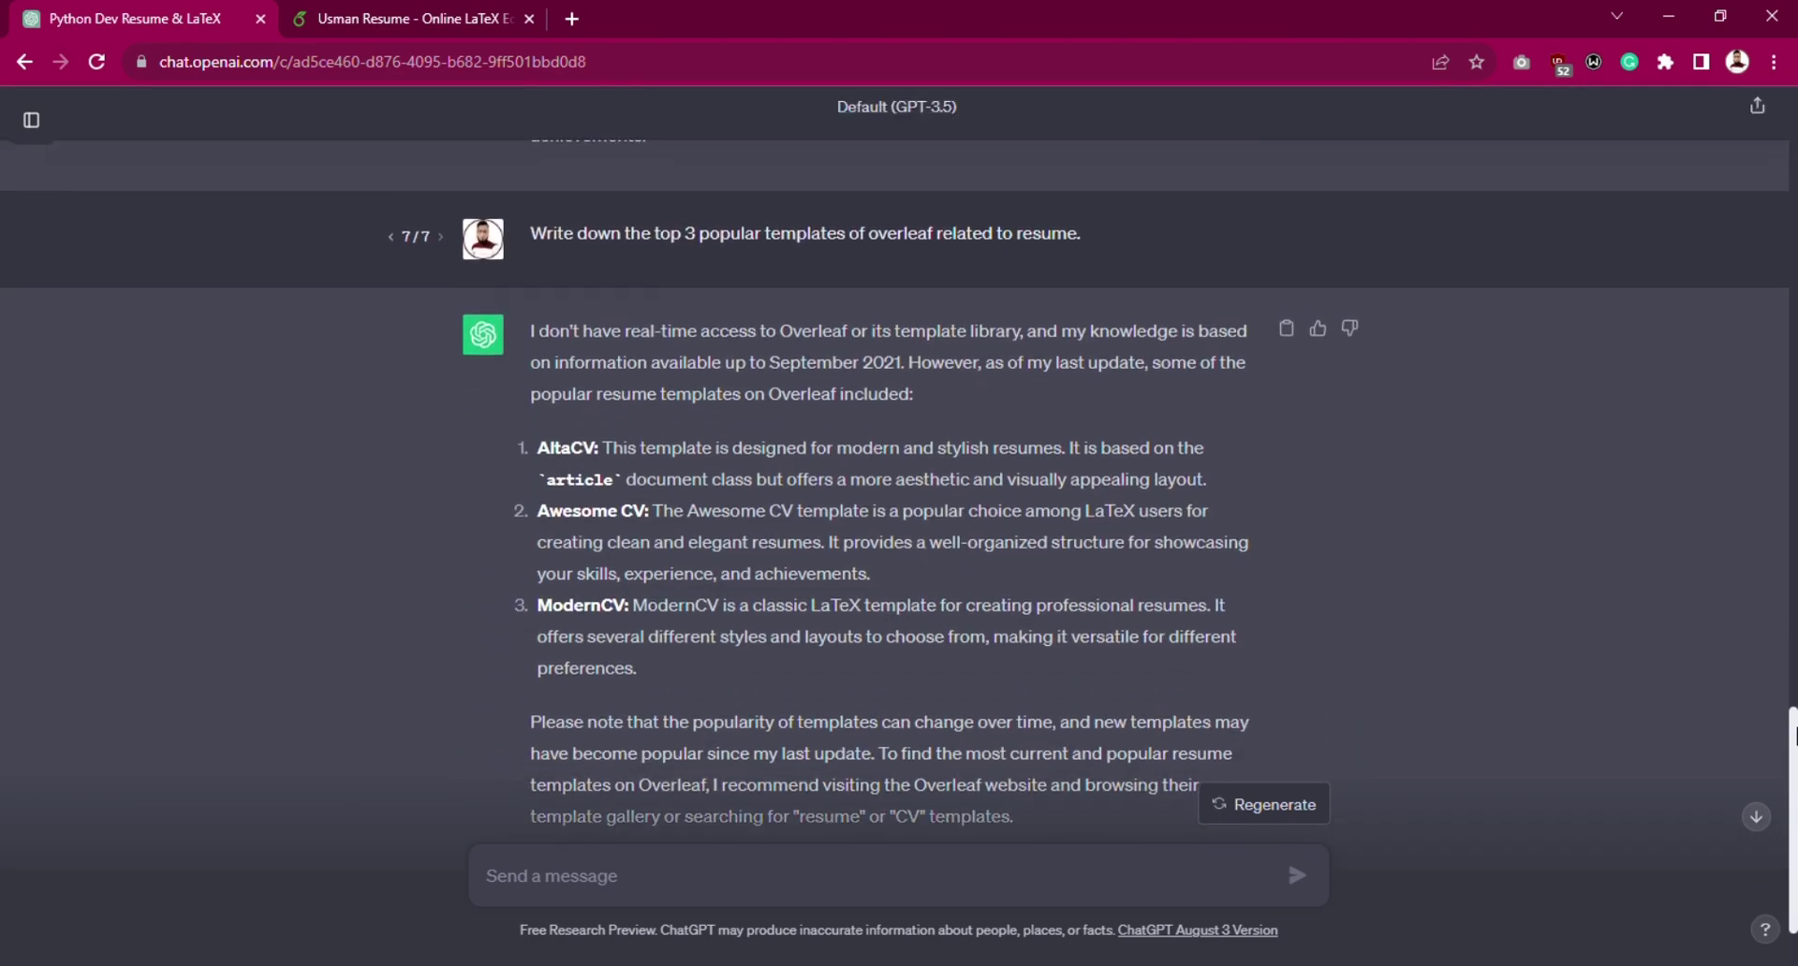
# Search the template gallery for 'altas' and create a new project from the AltaCV Template.
pyautogui.click(412, 21)
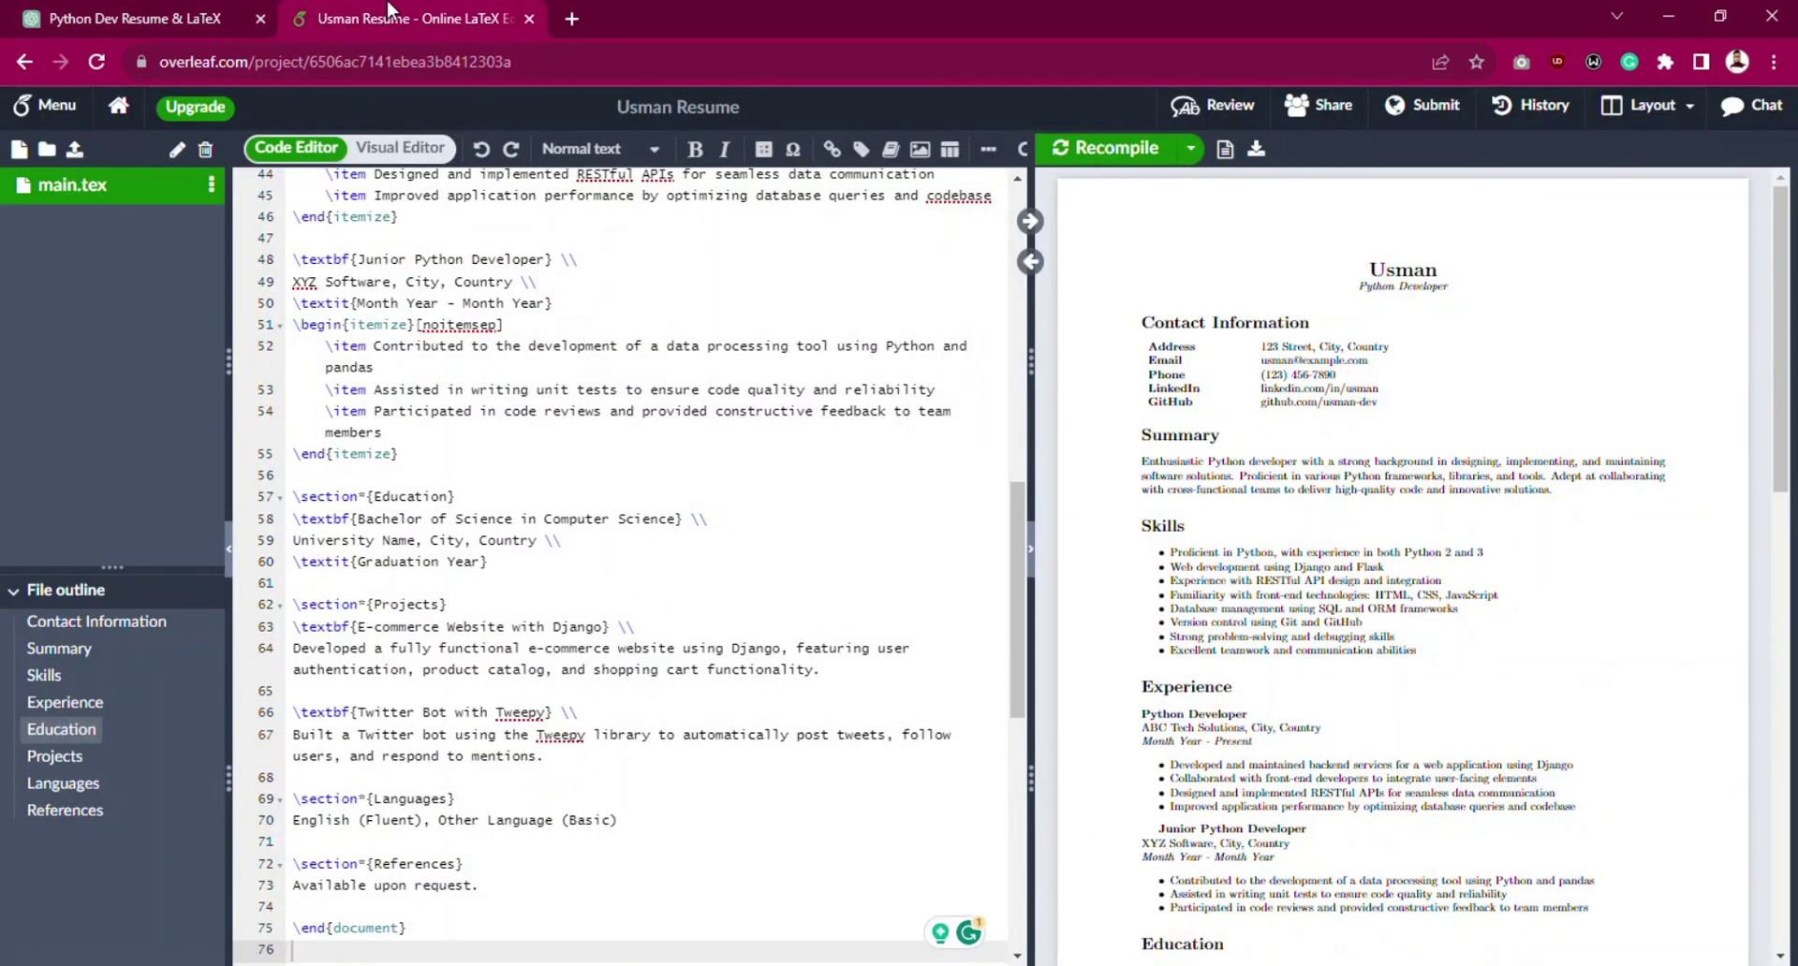
pyautogui.click(118, 105)
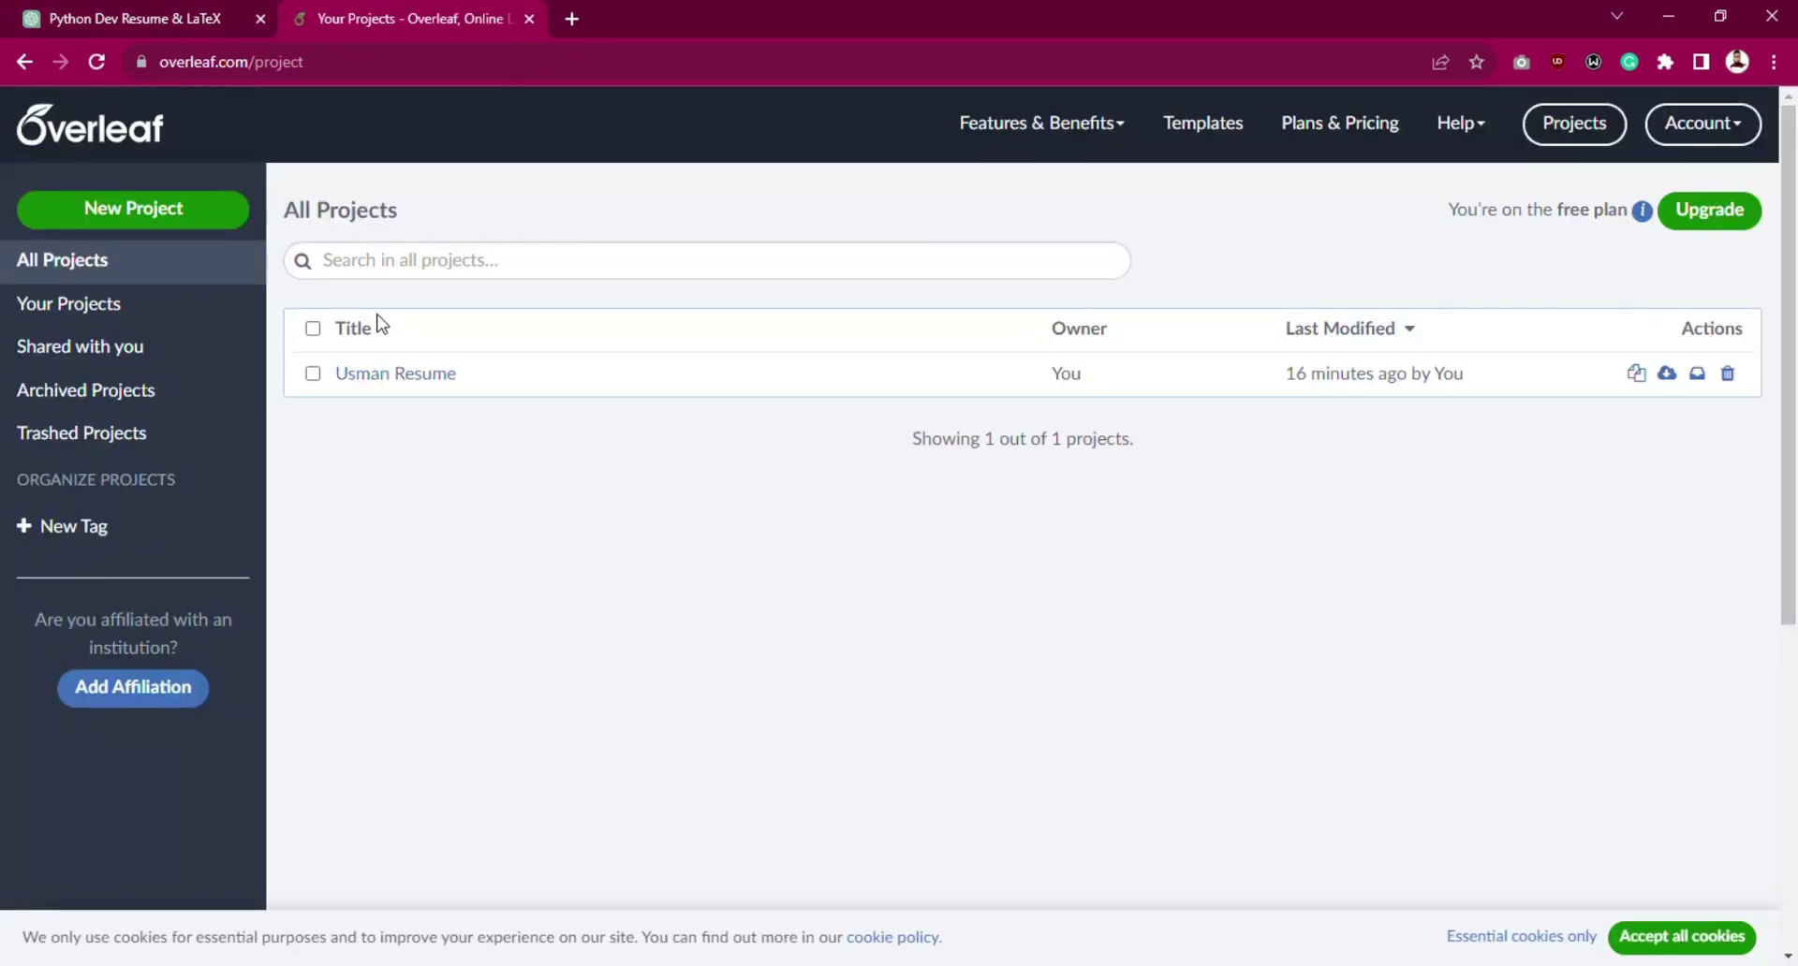
pyautogui.click(1221, 129)
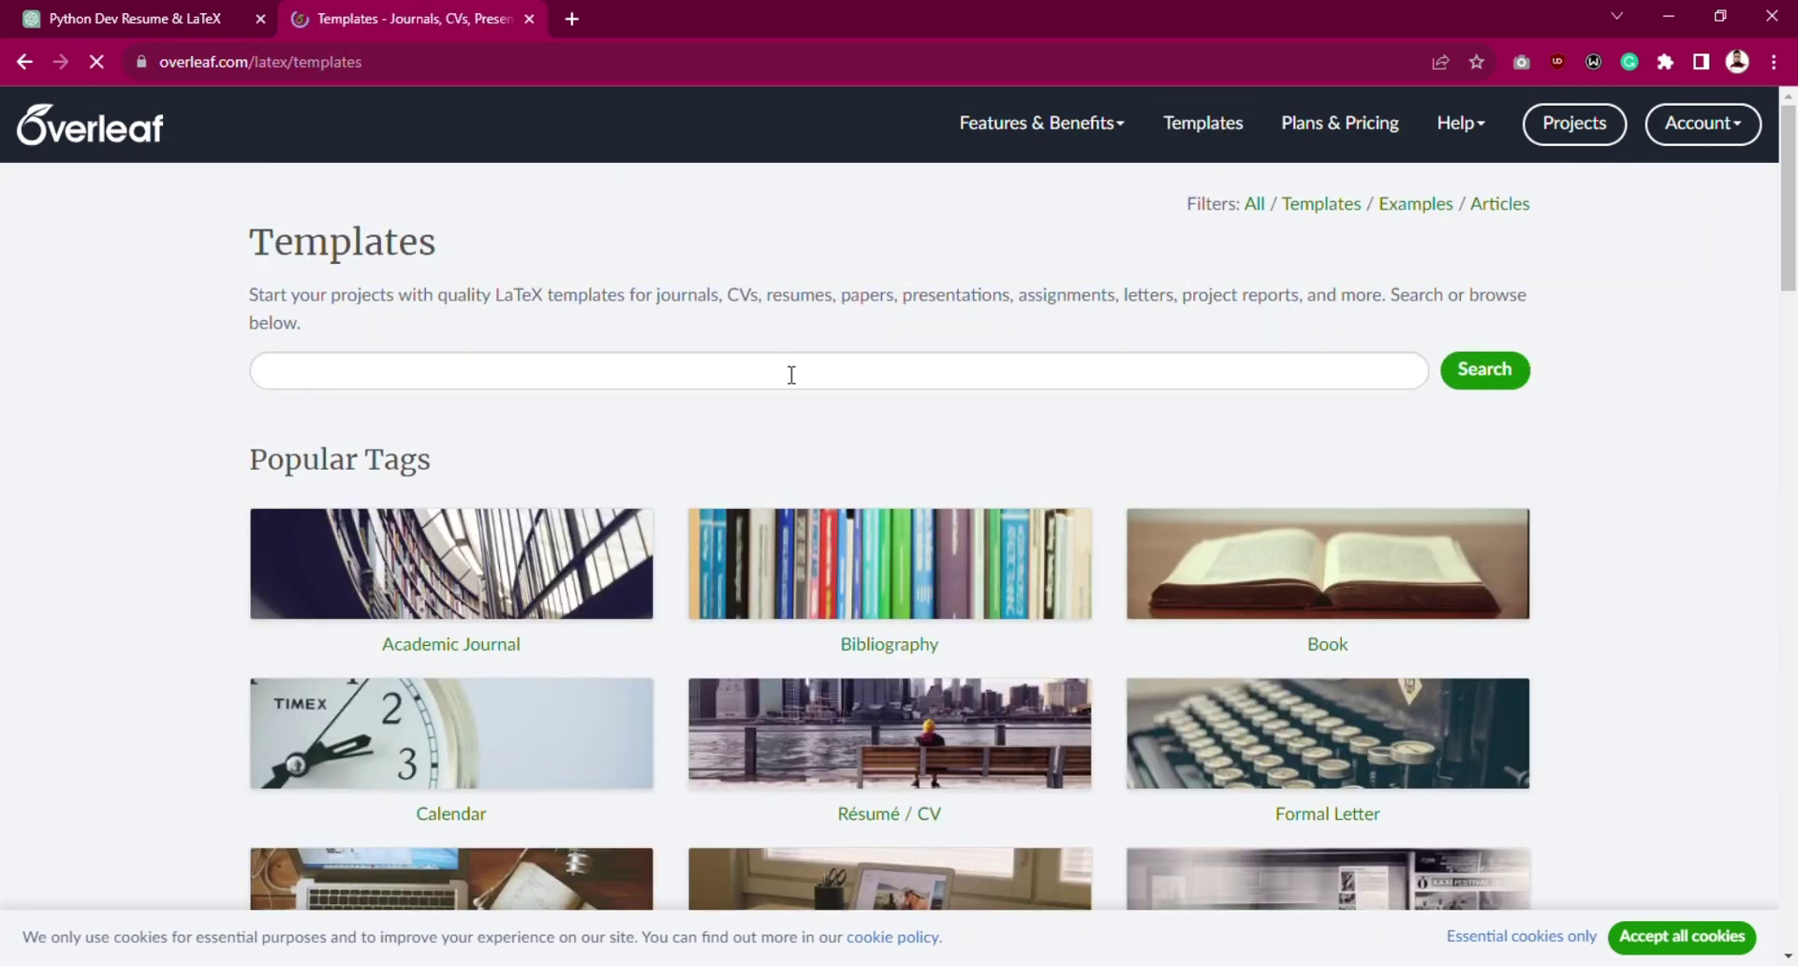
pyautogui.click(791, 375)
pyautogui.write('alt')
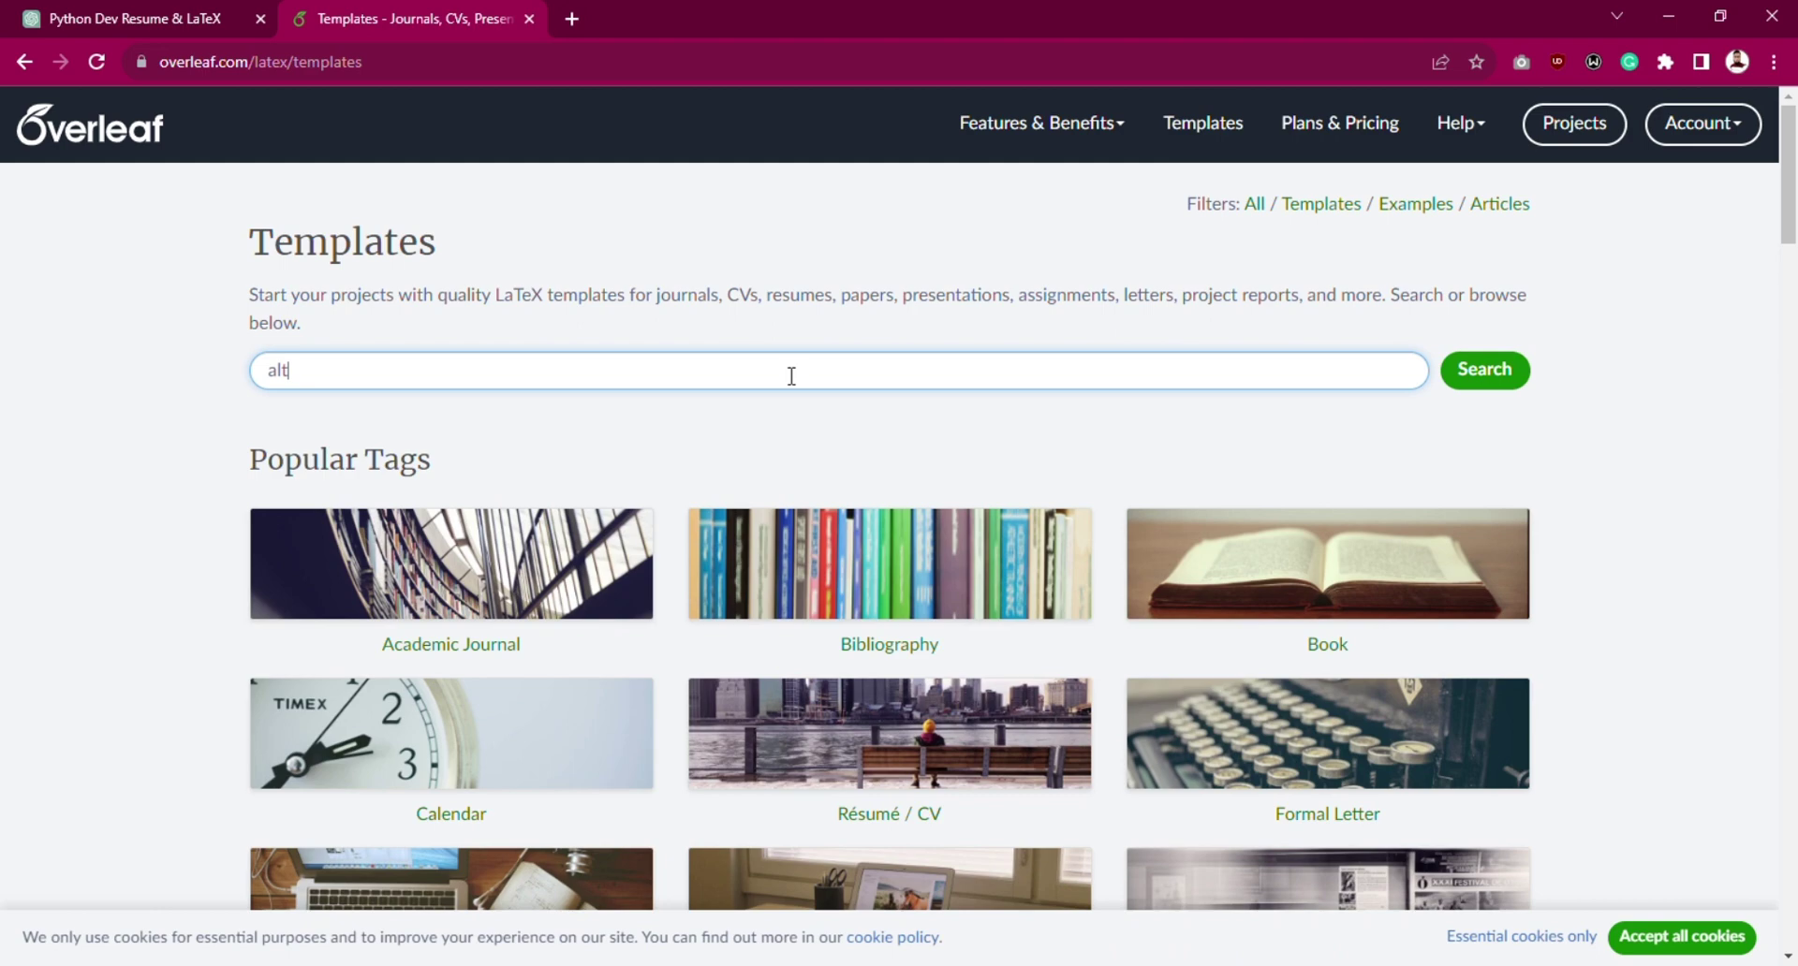
pyautogui.write('as')
pyautogui.press('Return')
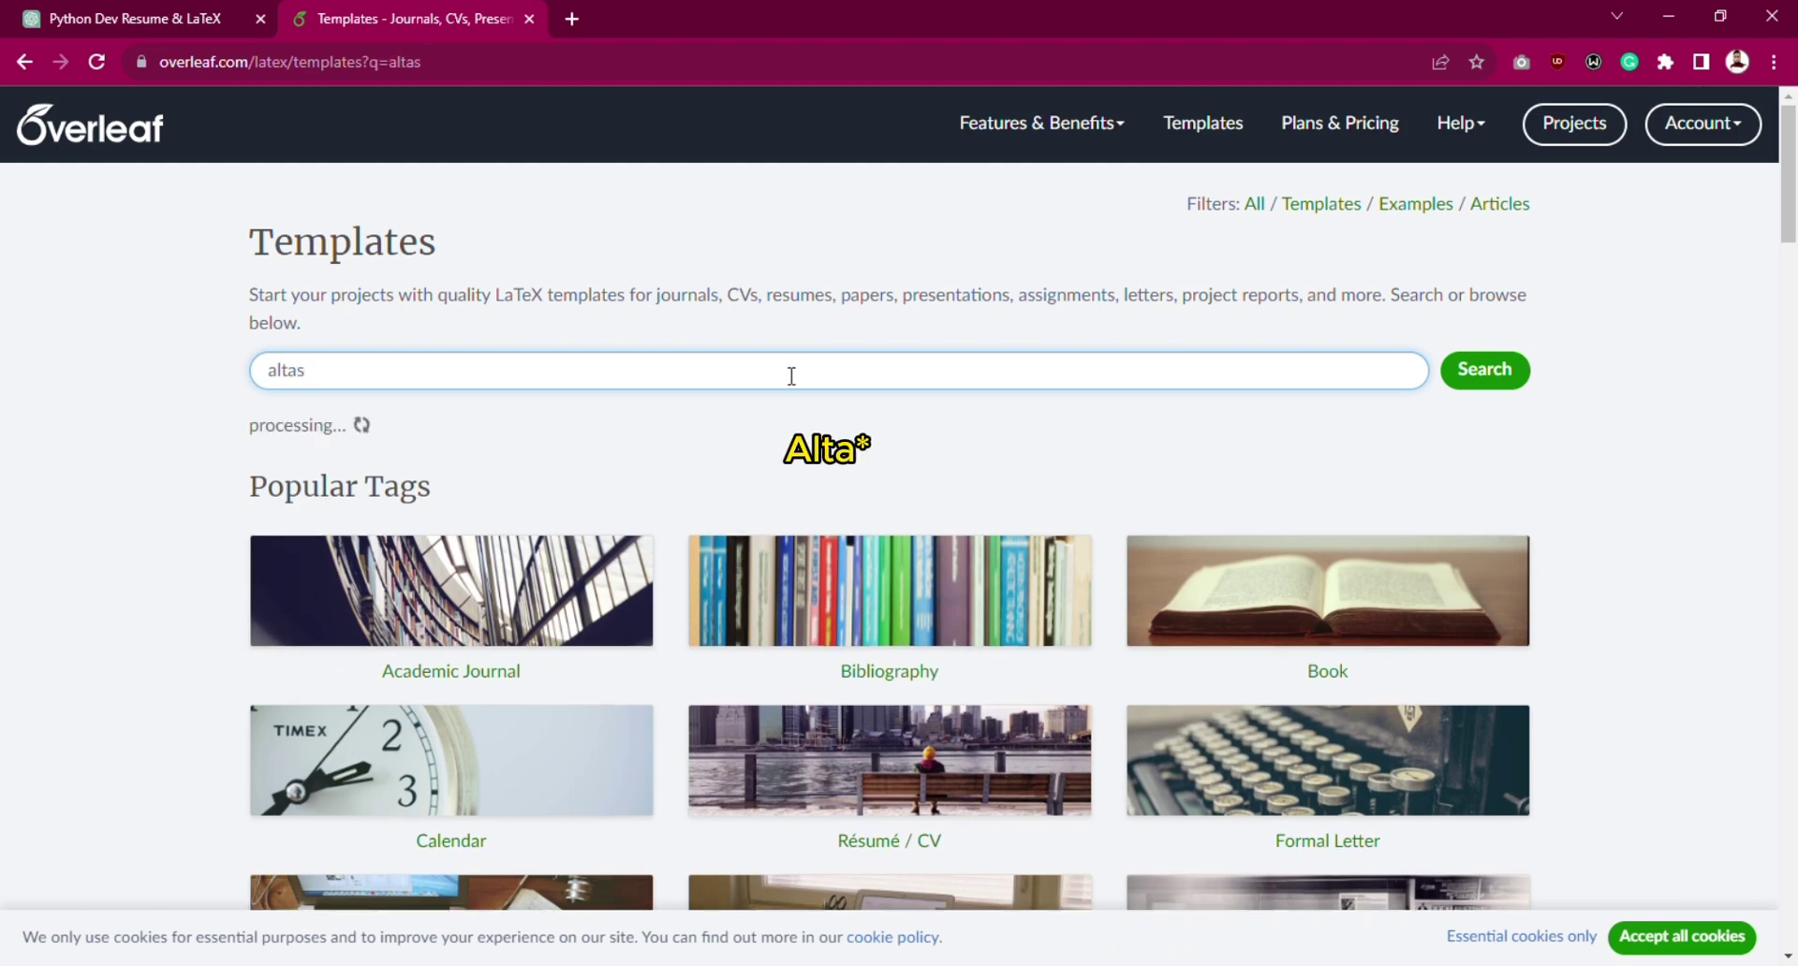
pyautogui.scroll(-1, 1794, 158)
pyautogui.scroll(-4, 1793, 157)
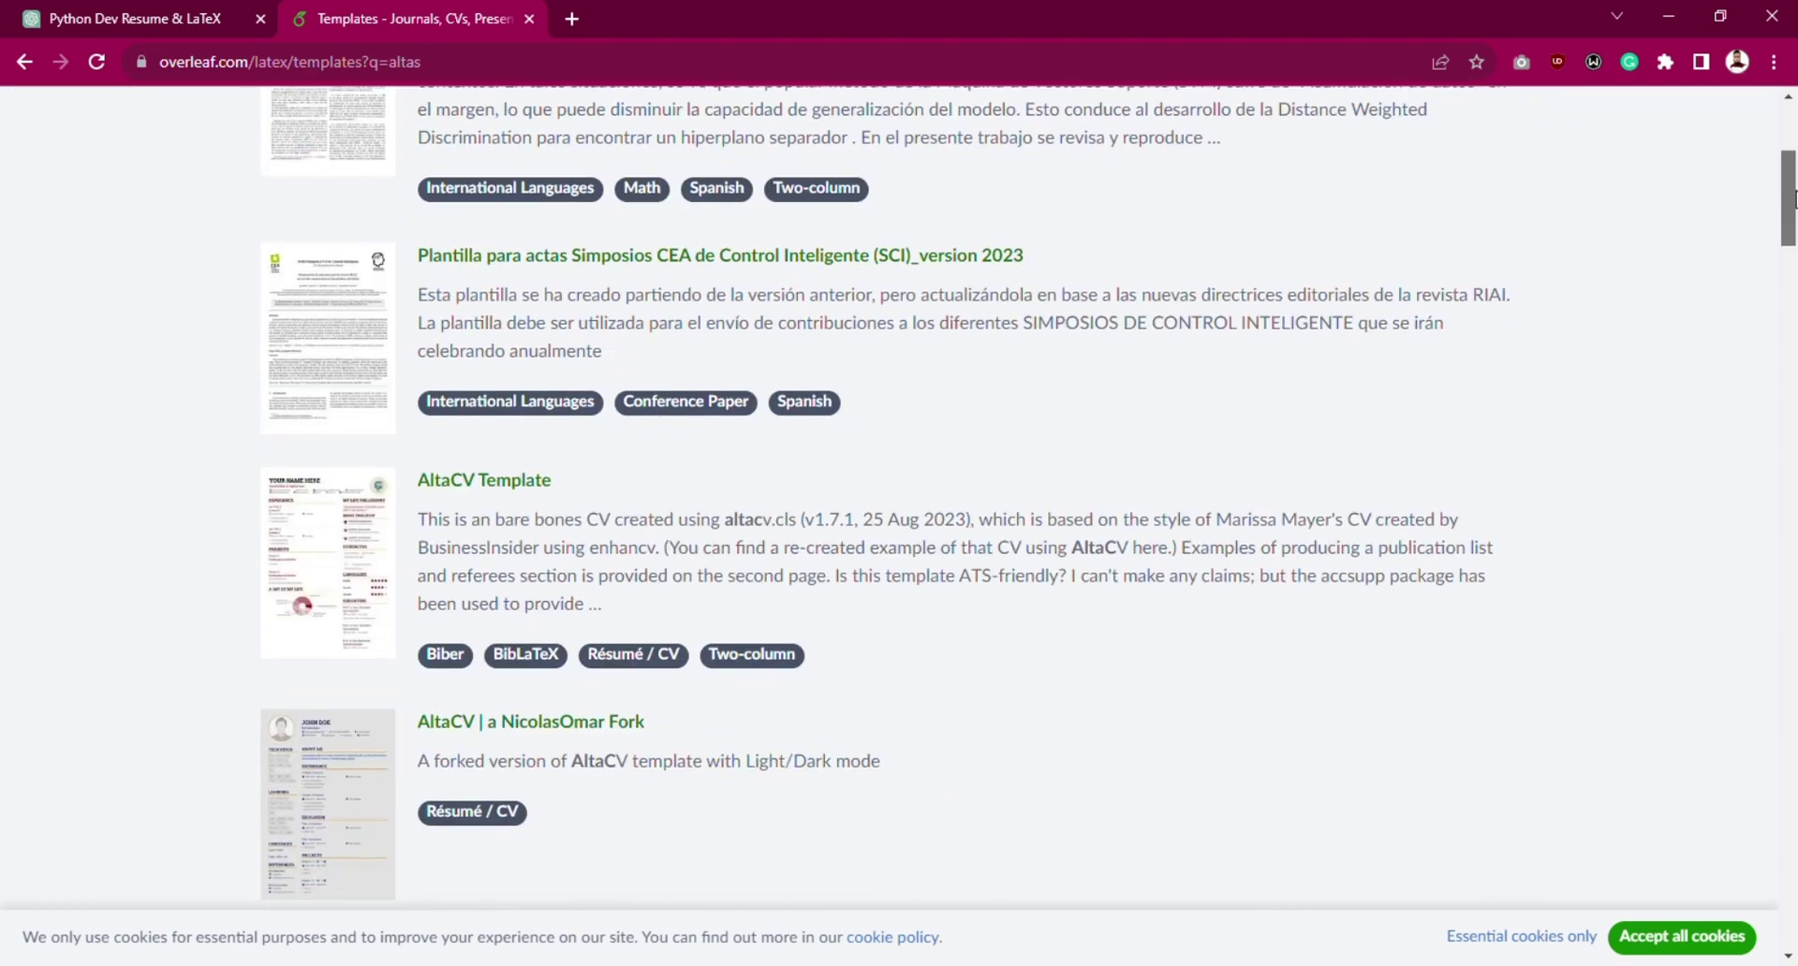
pyautogui.click(341, 556)
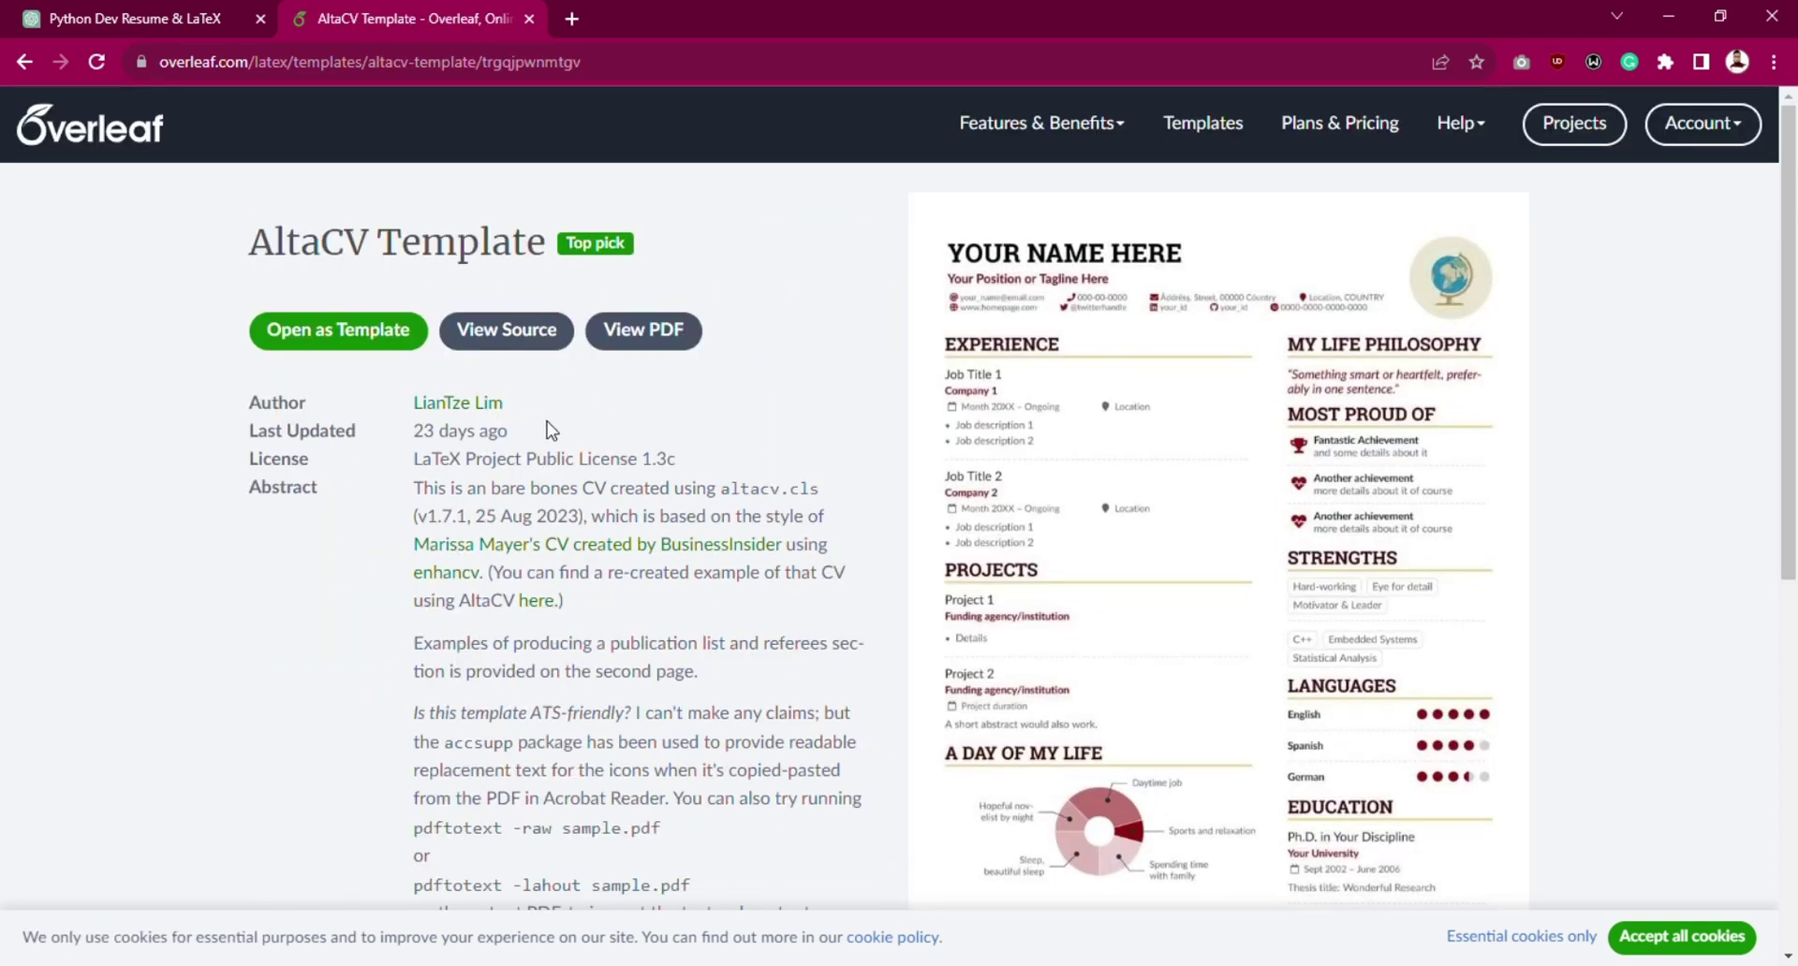
pyautogui.click(321, 349)
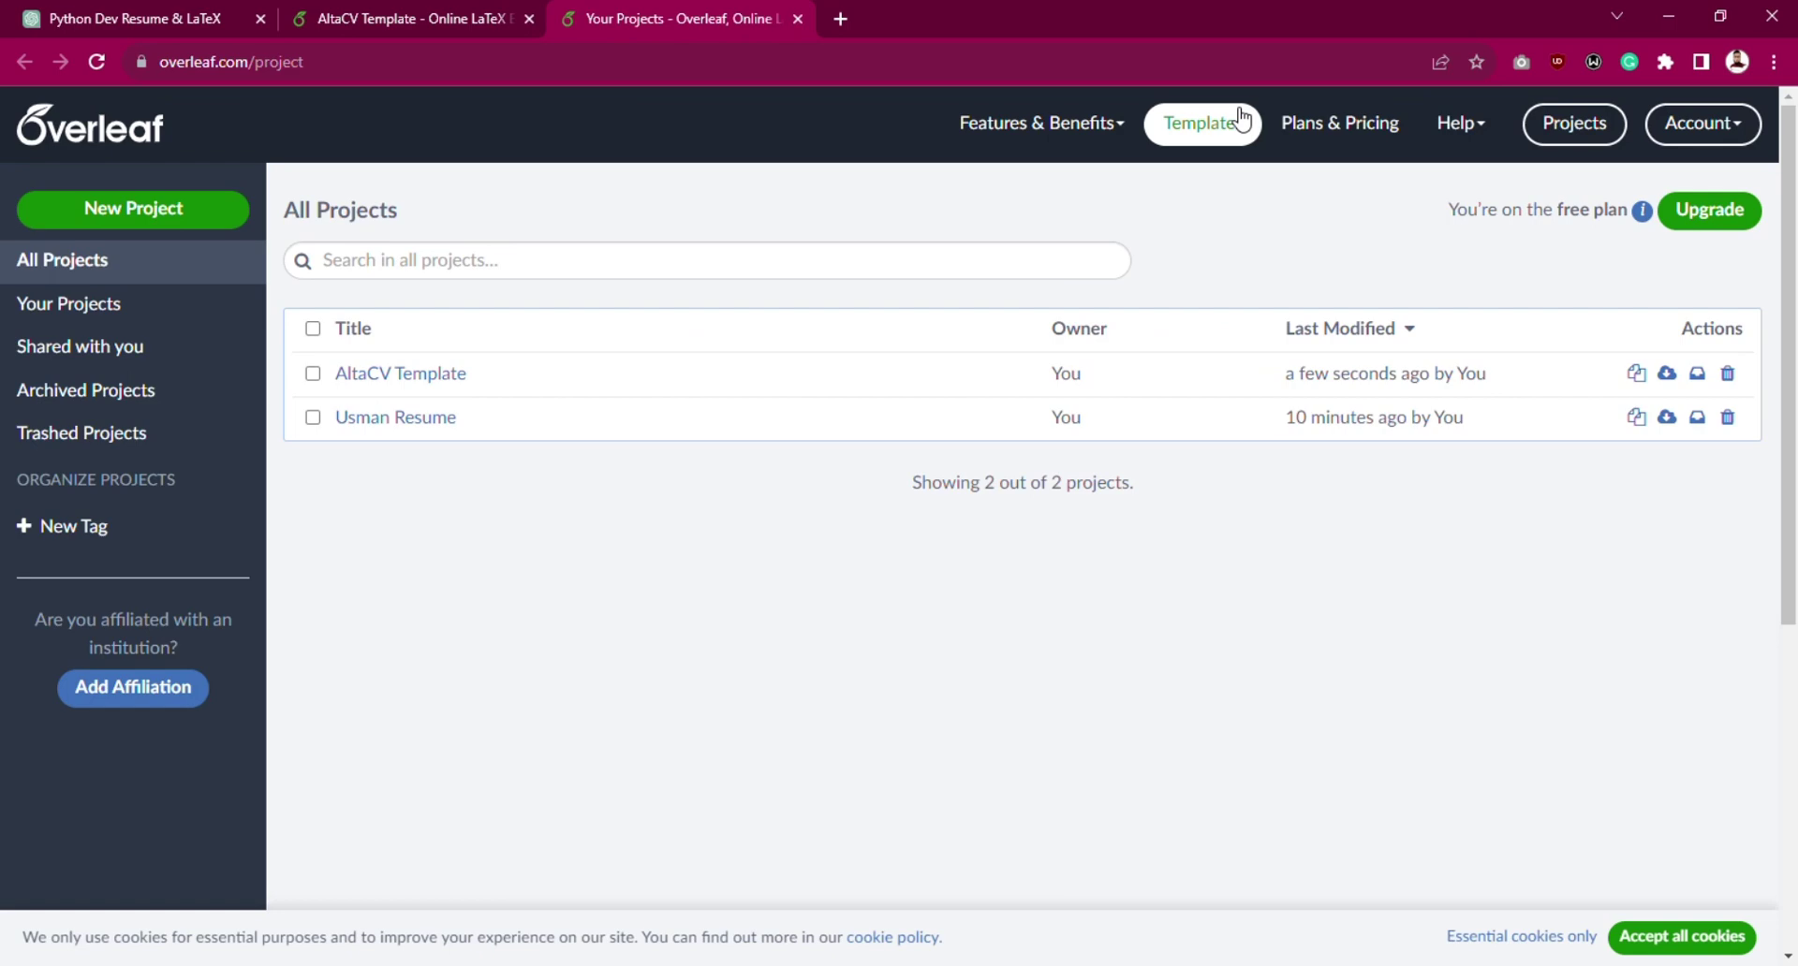
# Search the template gallery for 'Awesome' and open the Awesome CV result.
pyautogui.click(1236, 122)
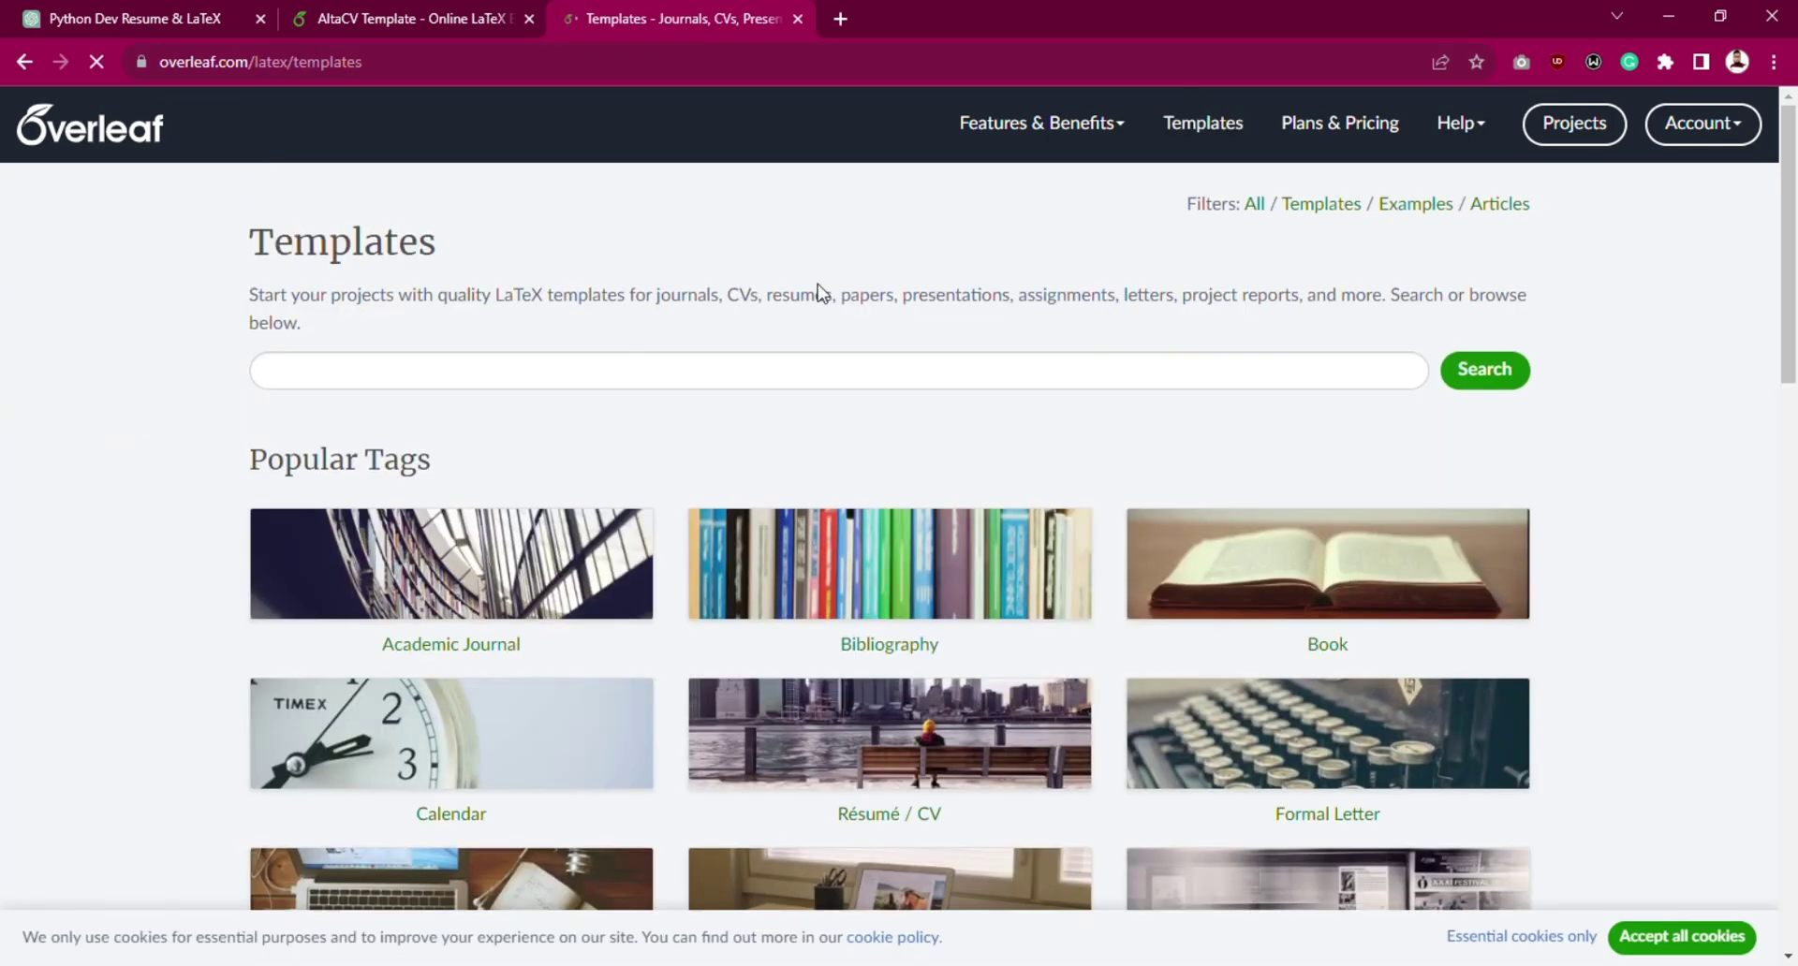
pyautogui.click(728, 370)
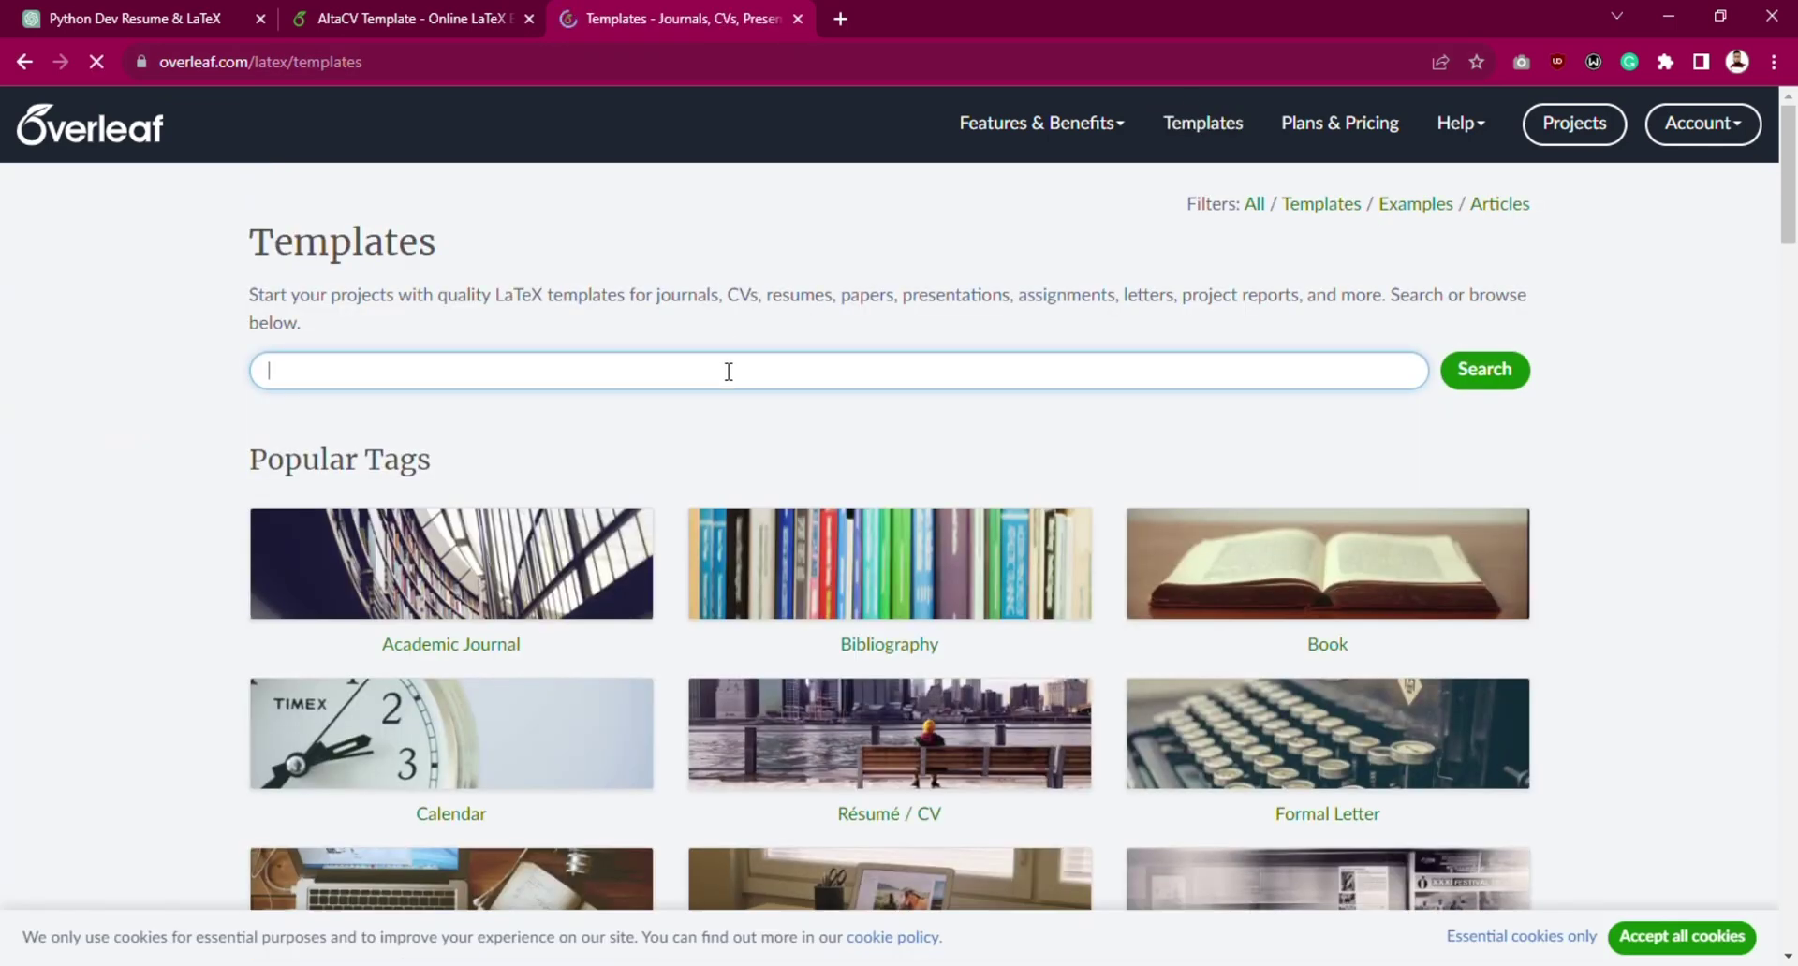
pyautogui.write('Awesome')
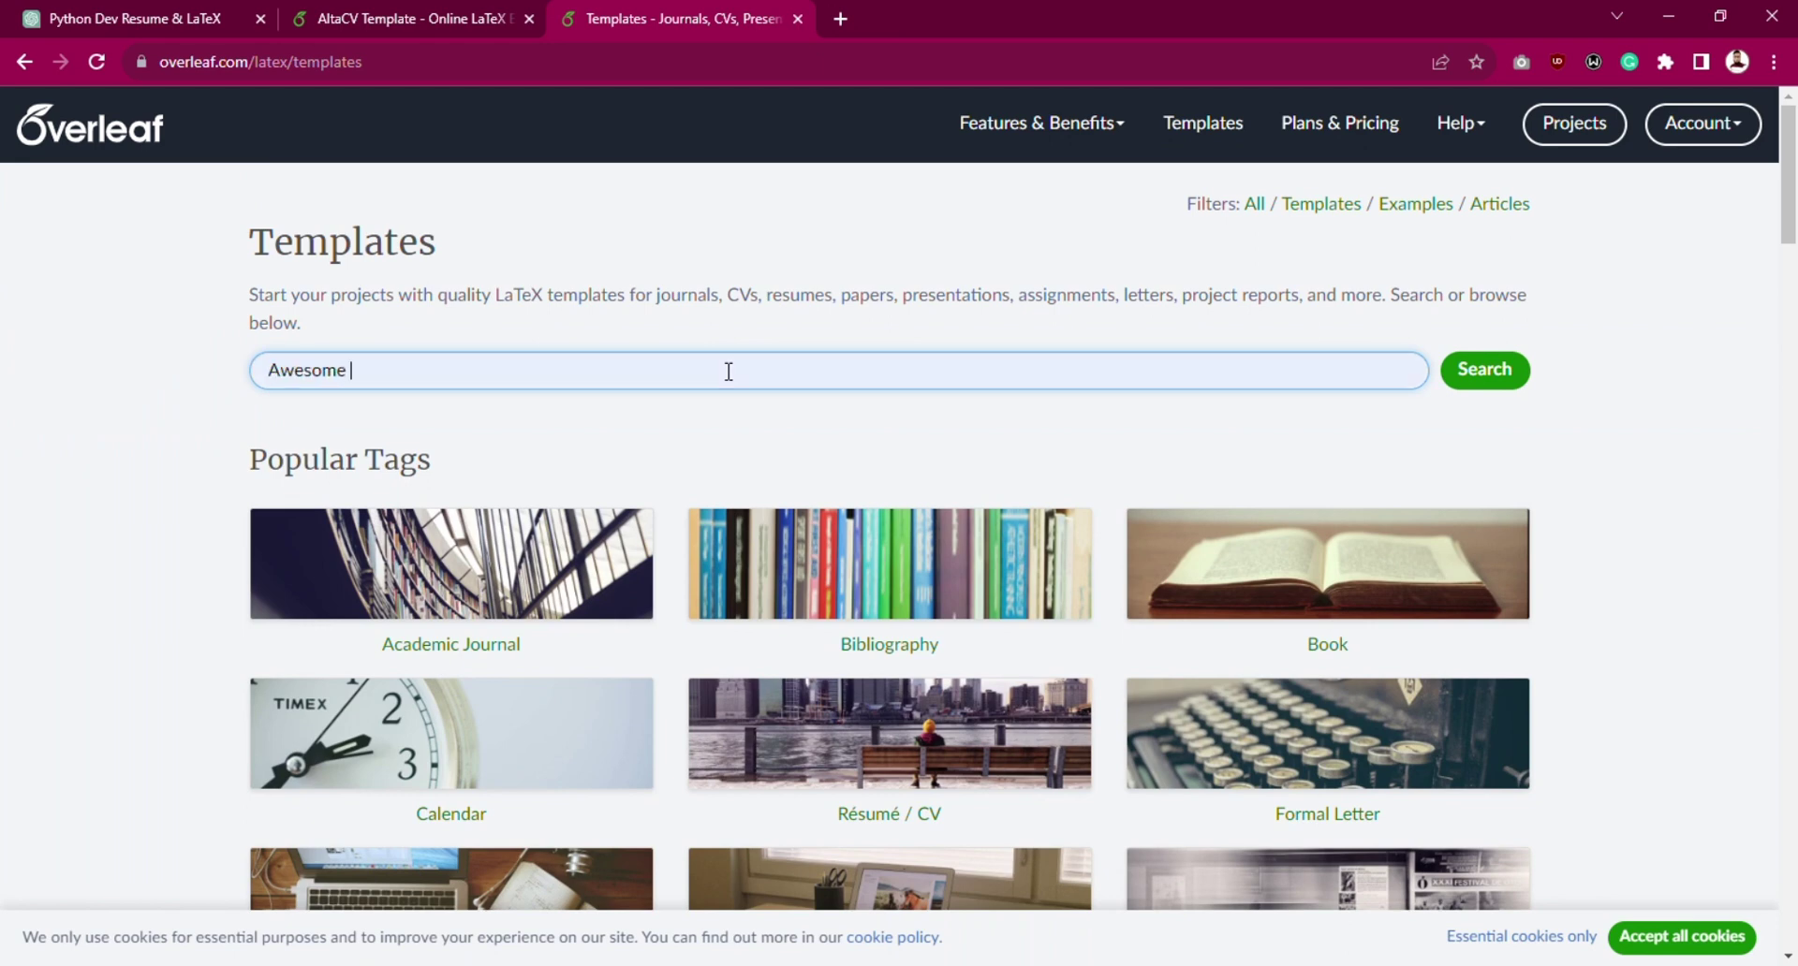
pyautogui.click(1498, 379)
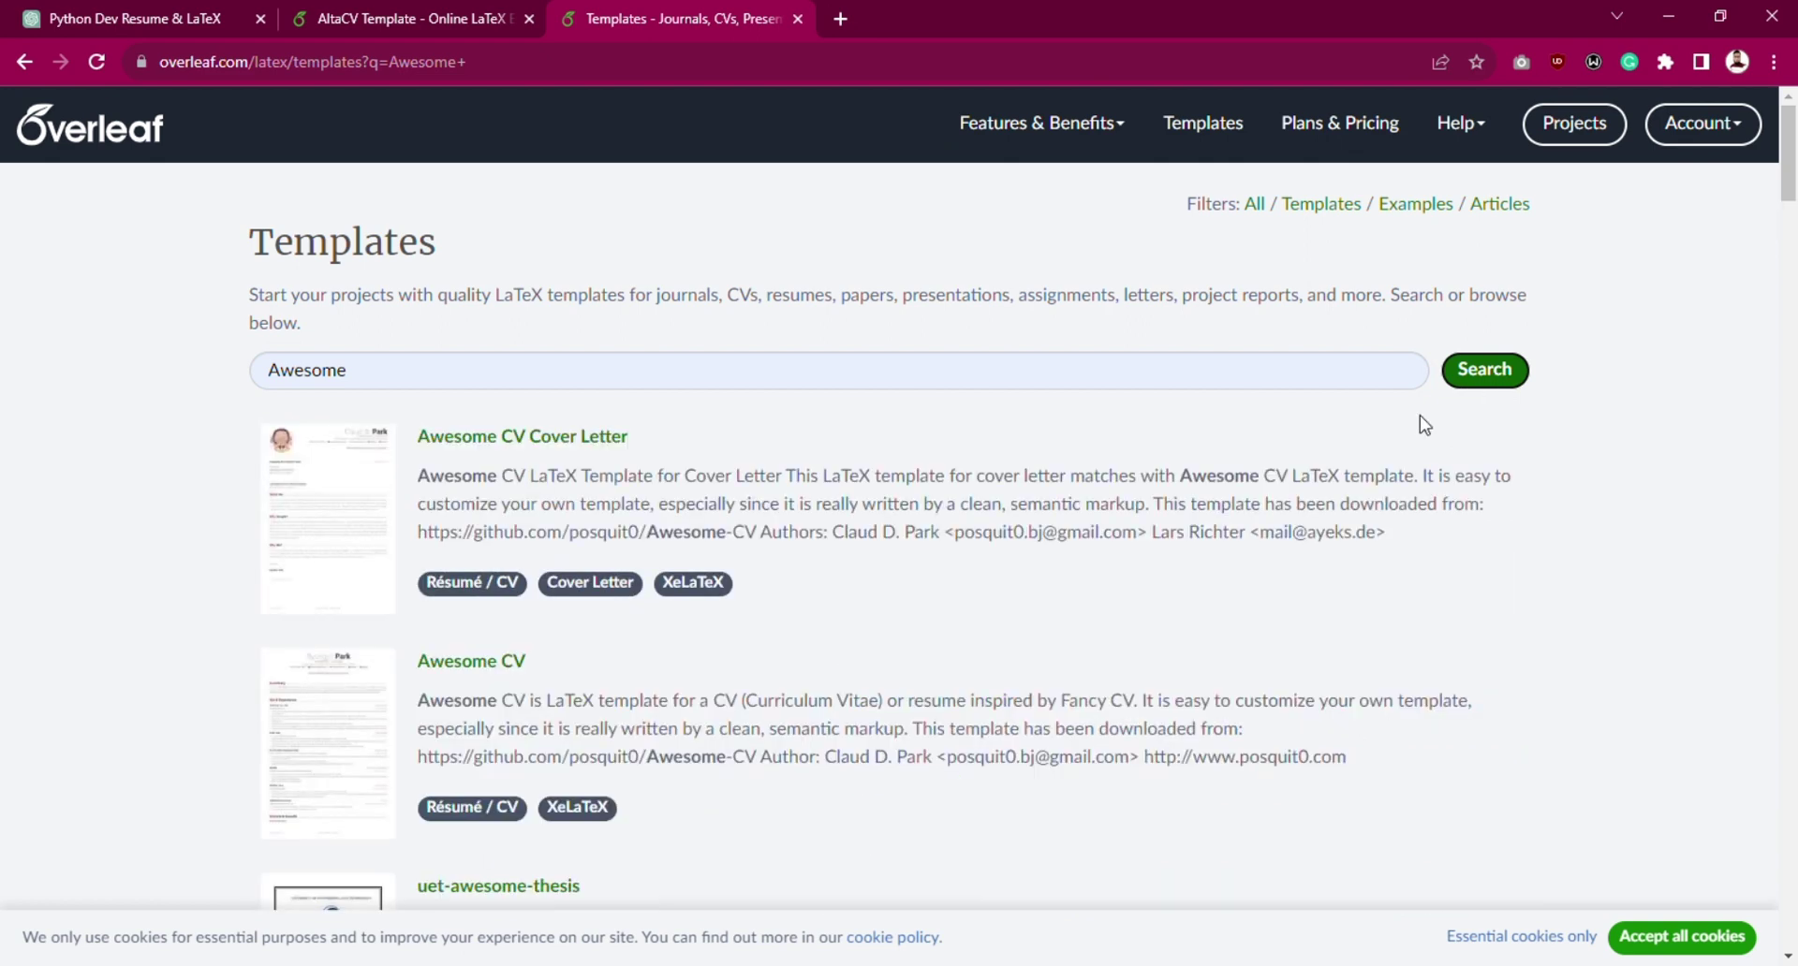
pyautogui.click(355, 715)
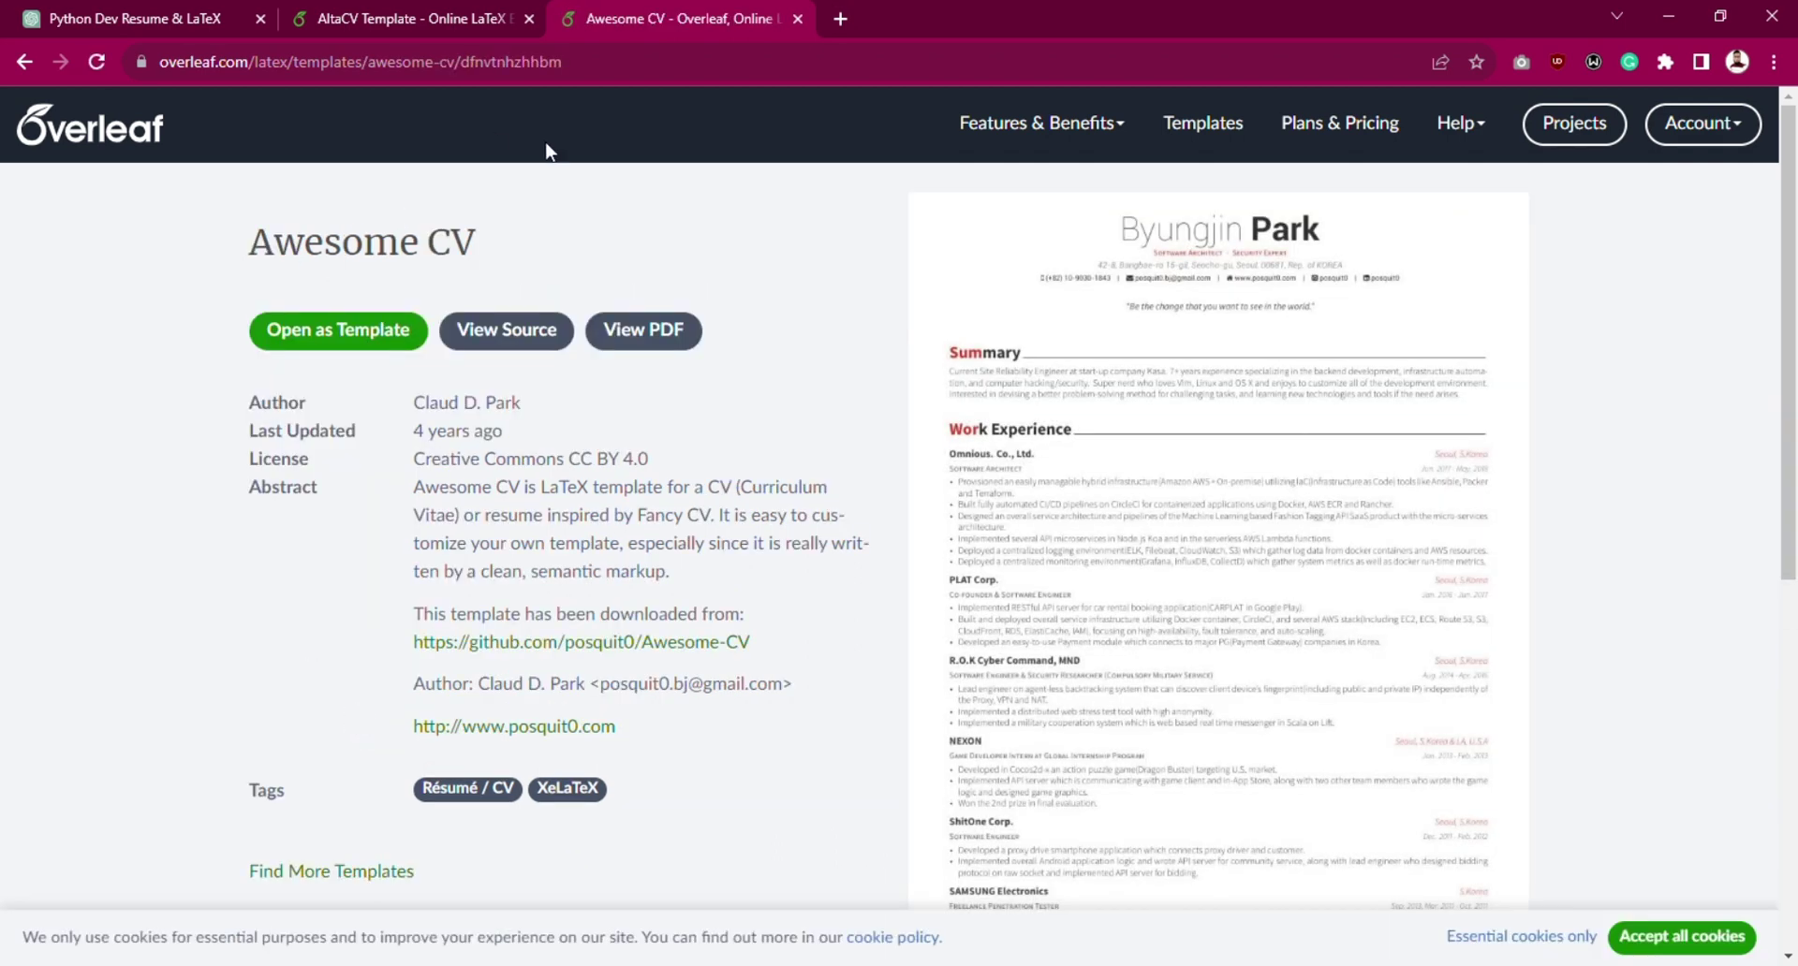
# Create a project from Awesome CV, then open the ModernCV with Modern Timeline page from a 'ModrenCV' search.
pyautogui.click(341, 351)
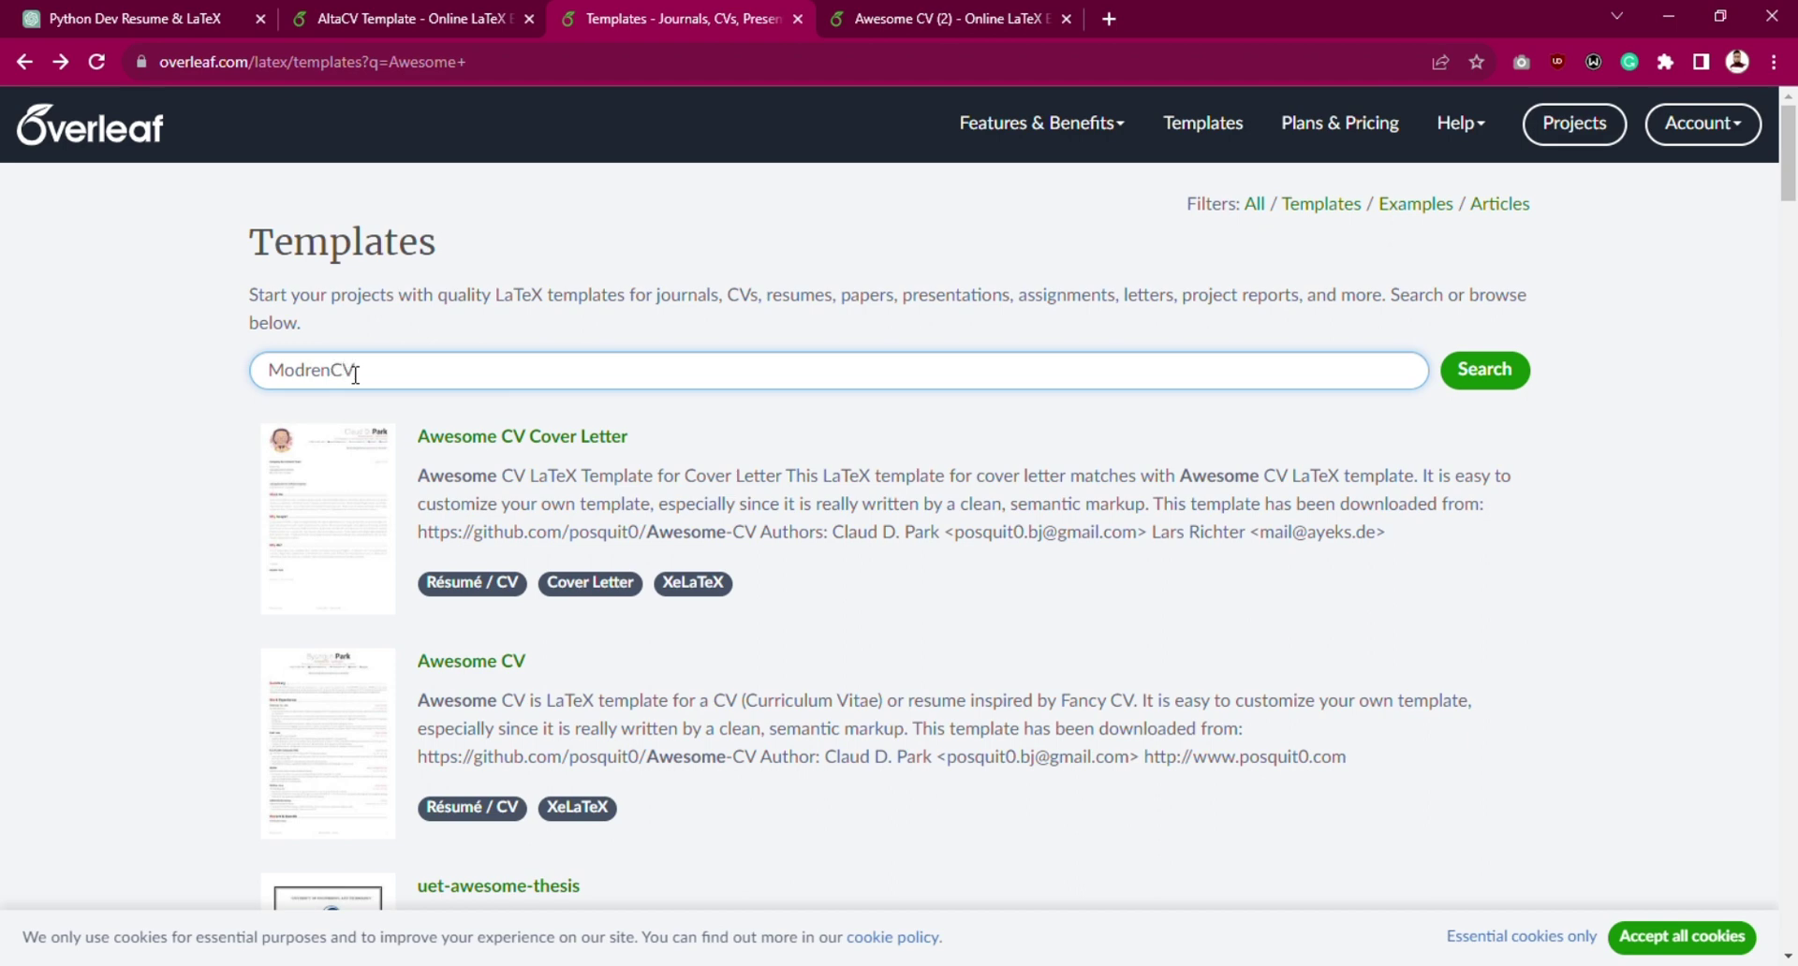
pyautogui.press('Return')
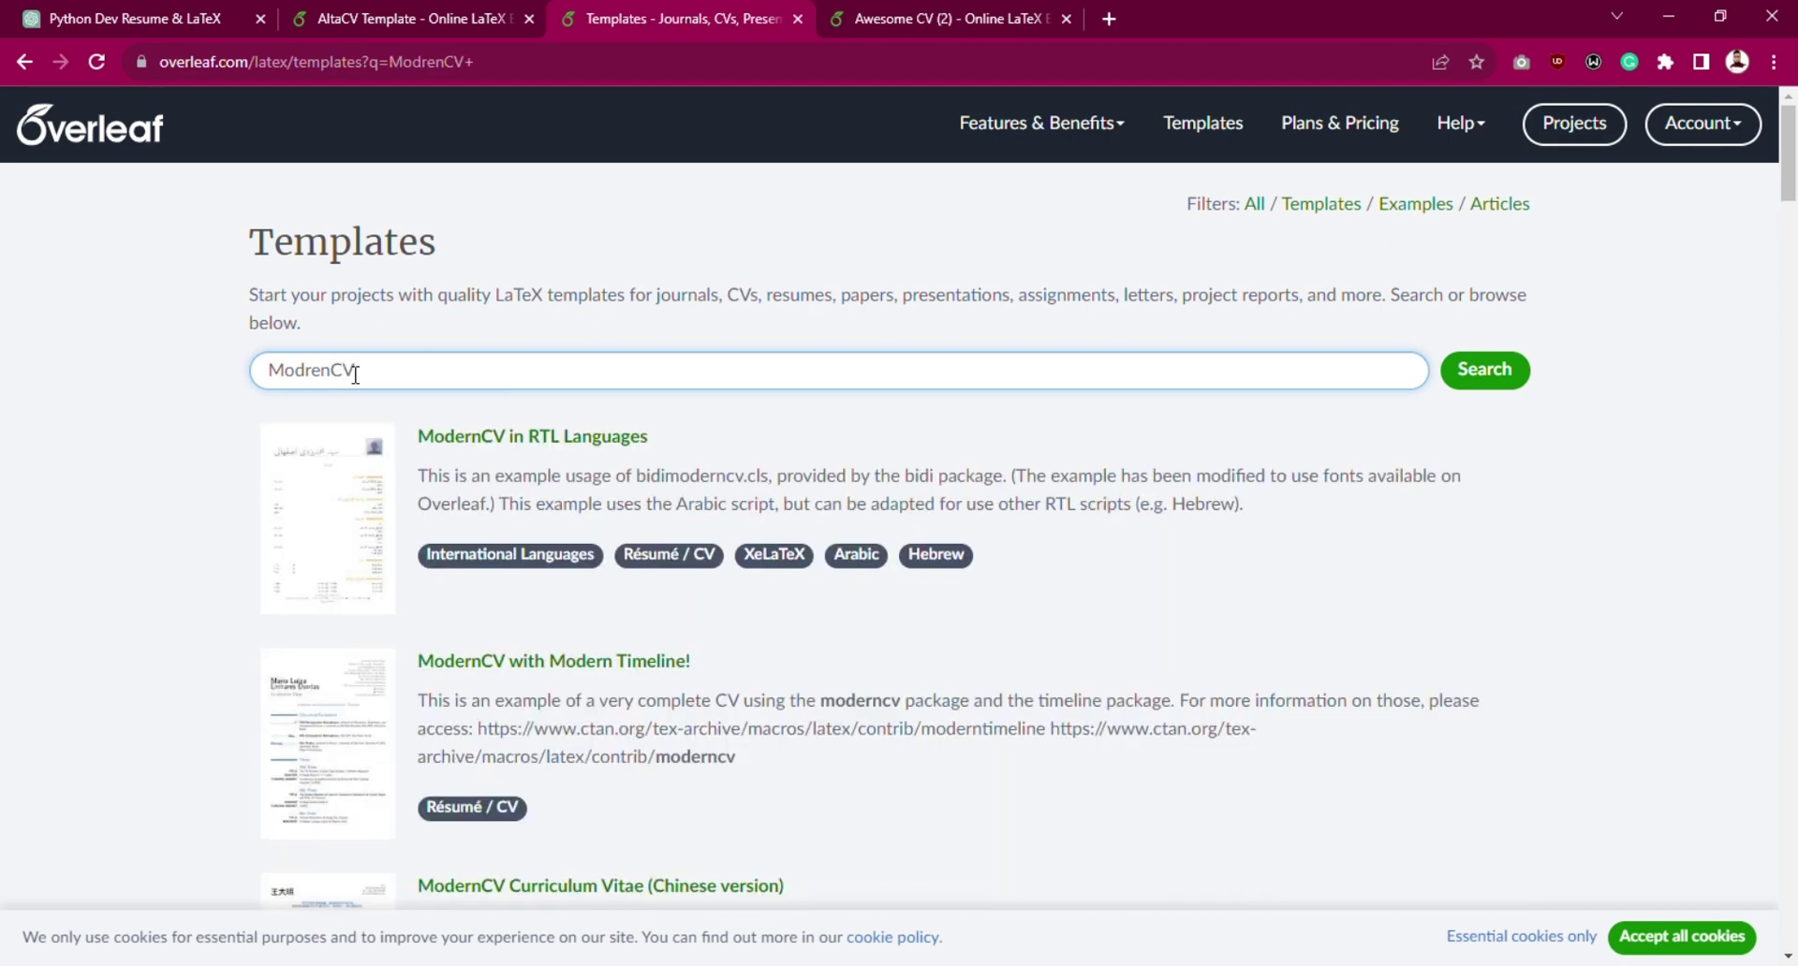
pyautogui.scroll(-1, 339, 718)
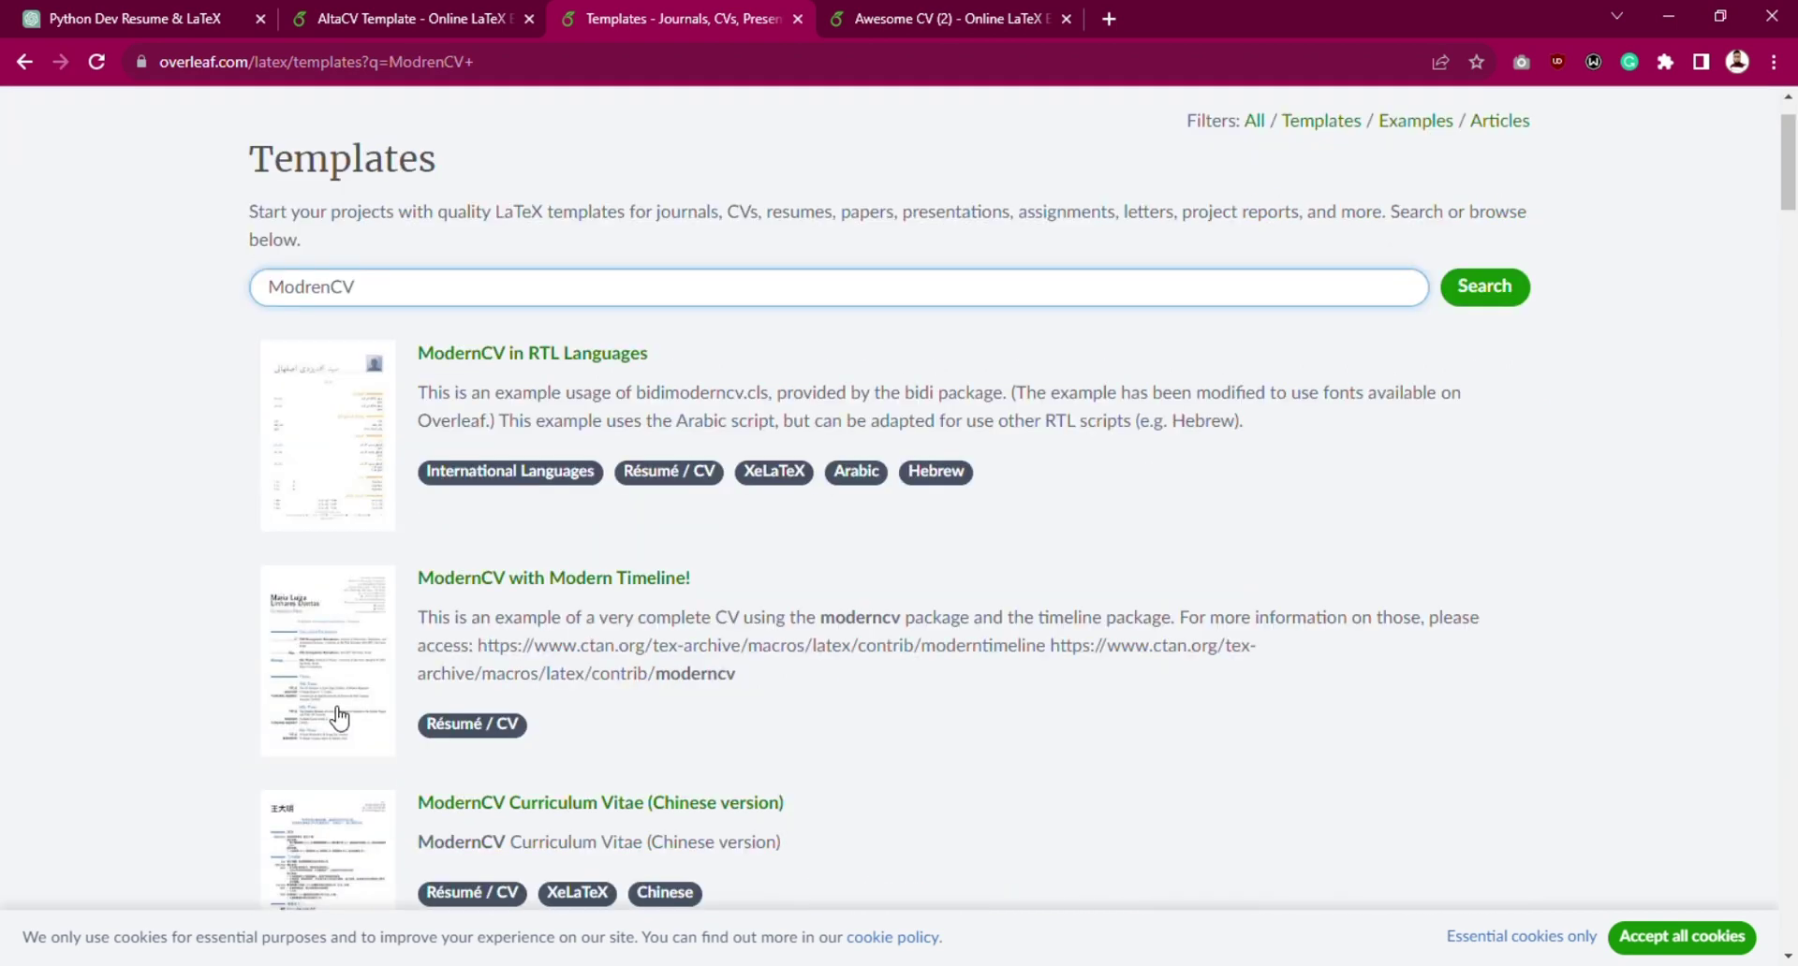
pyautogui.click(366, 660)
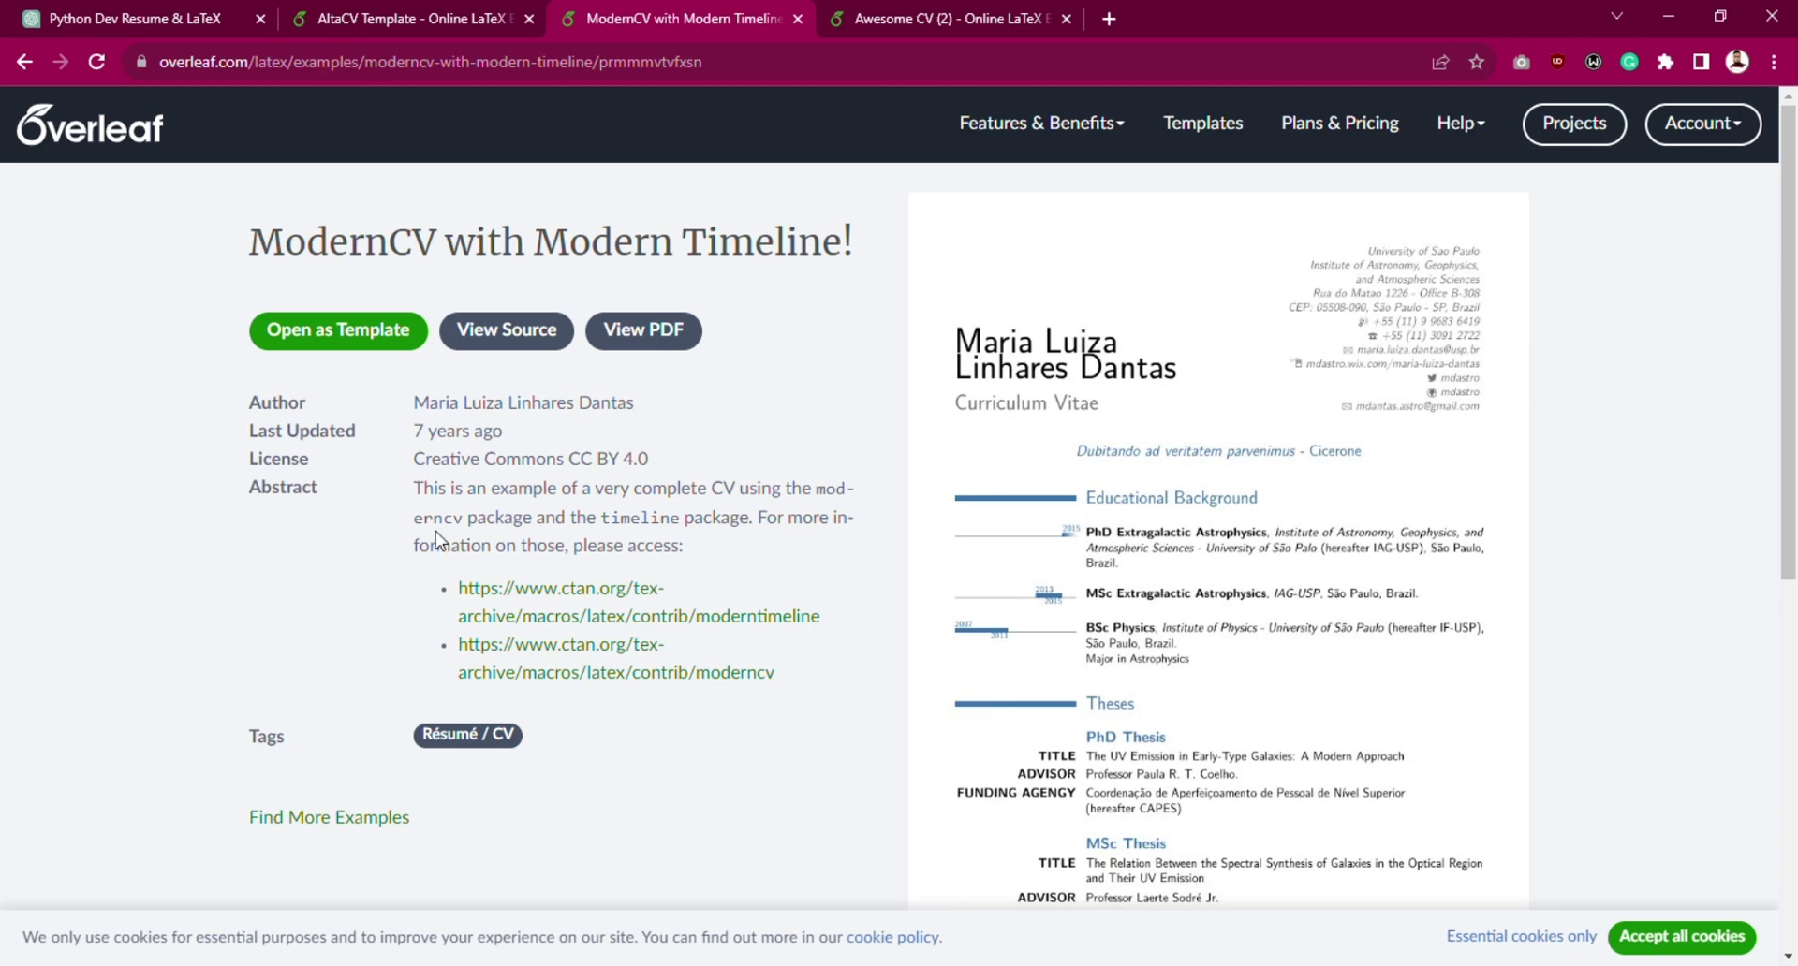
# Create the ModernCV timeline project and resubmit the edited request for the Python developer resume code.
pyautogui.click(353, 341)
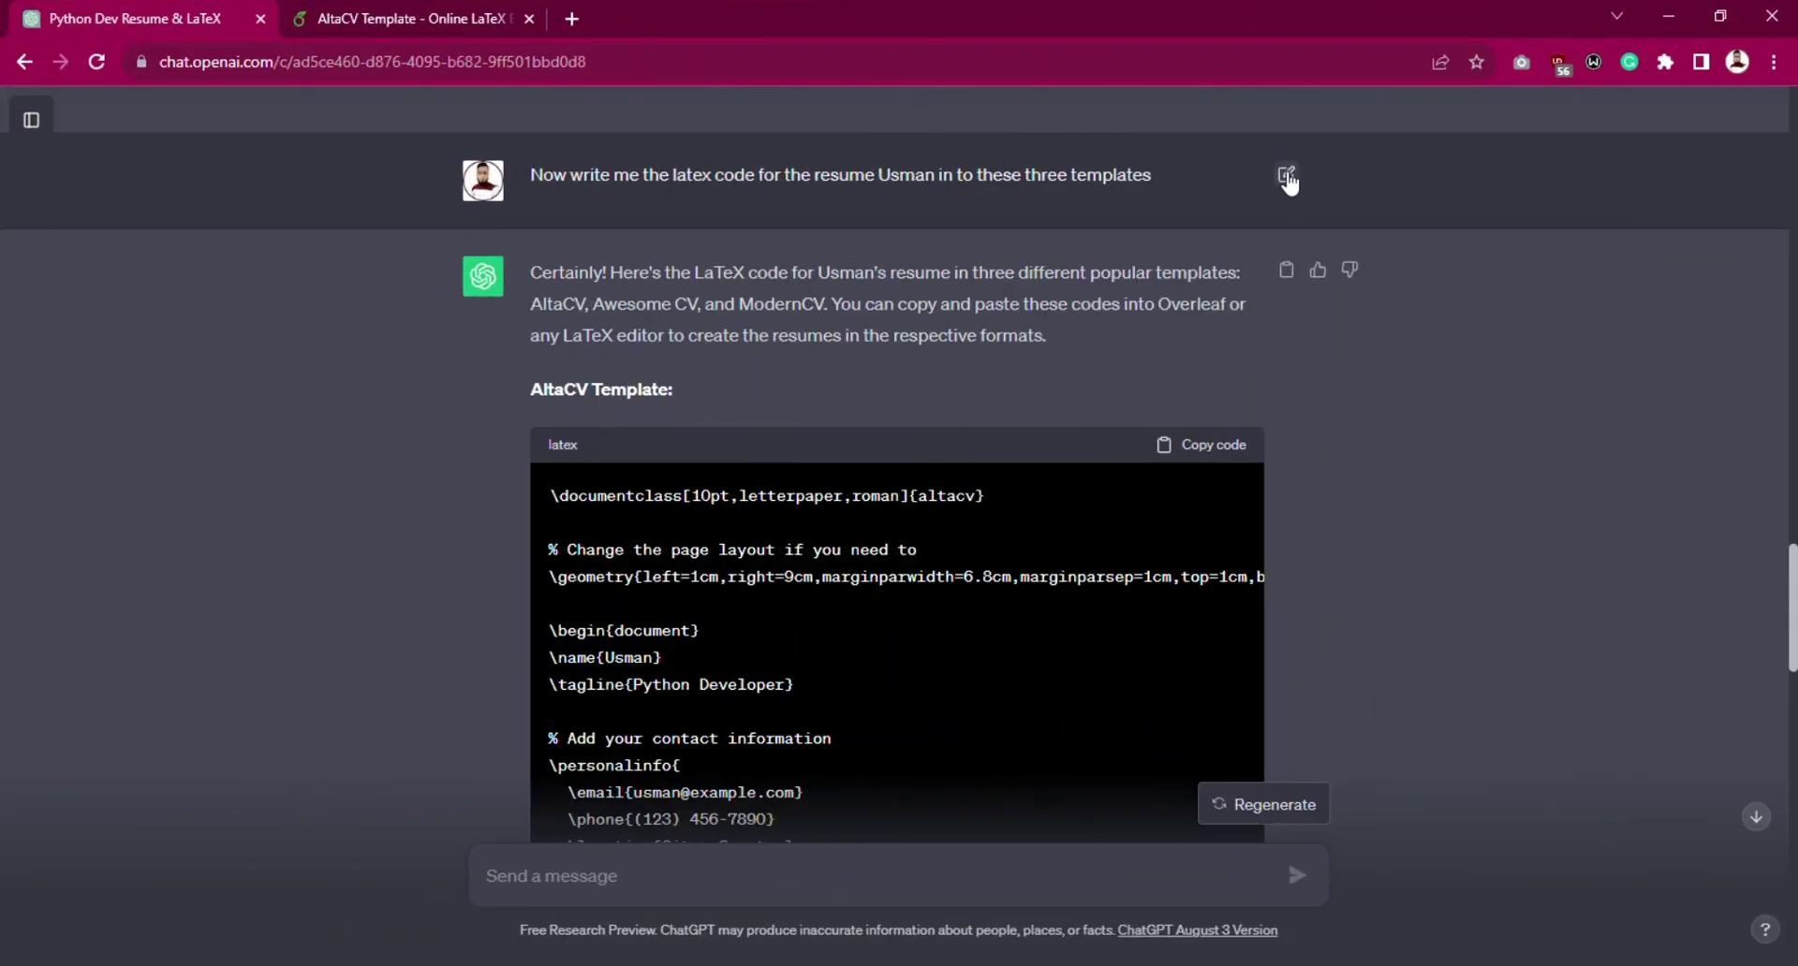
pyautogui.click(1286, 176)
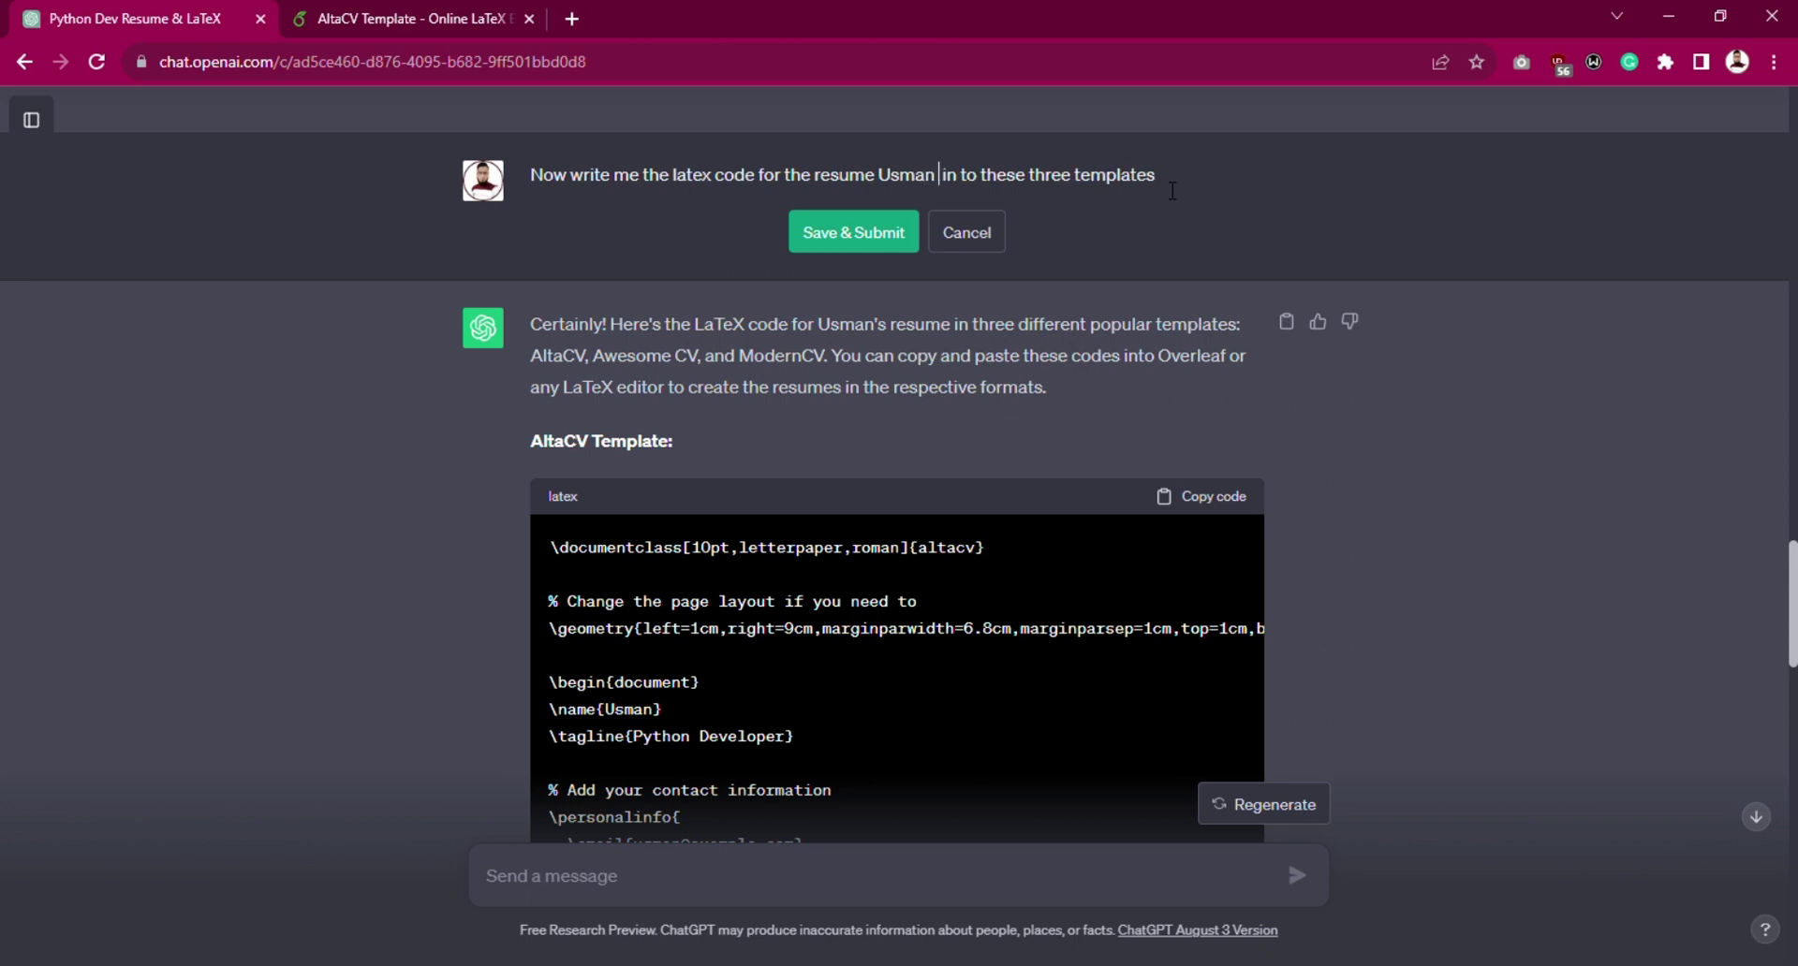
pyautogui.write('python de')
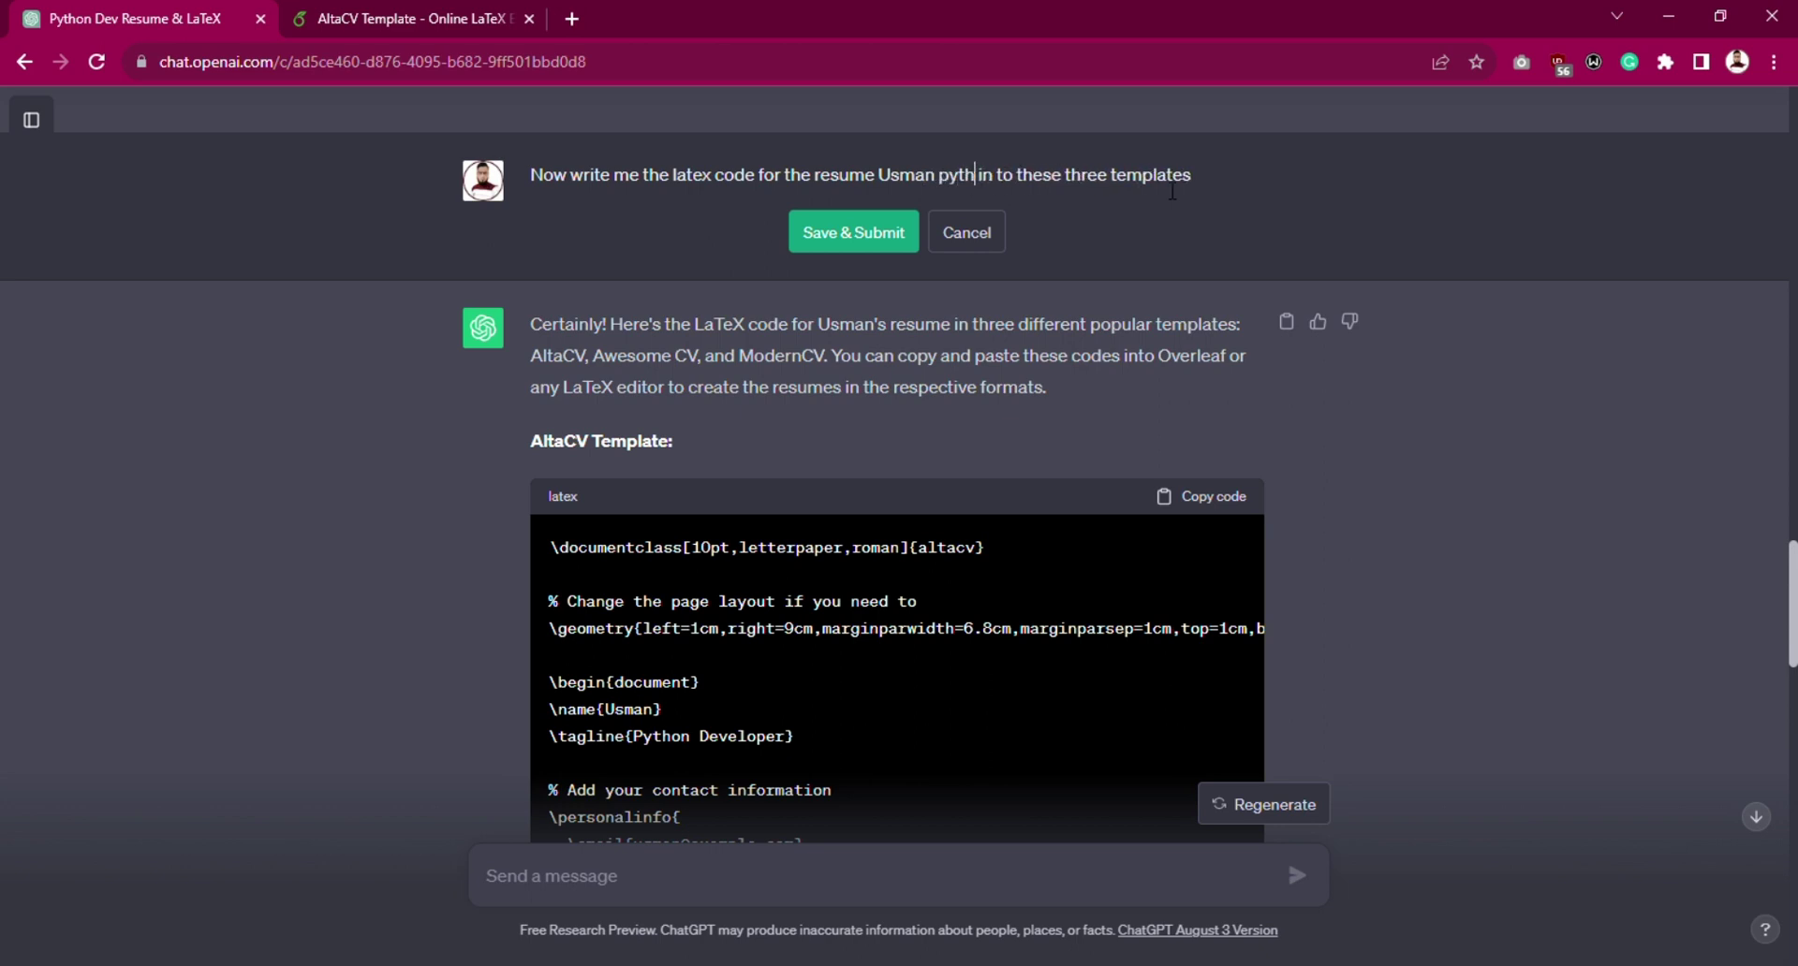
pyautogui.write('veloper that you wrote e')
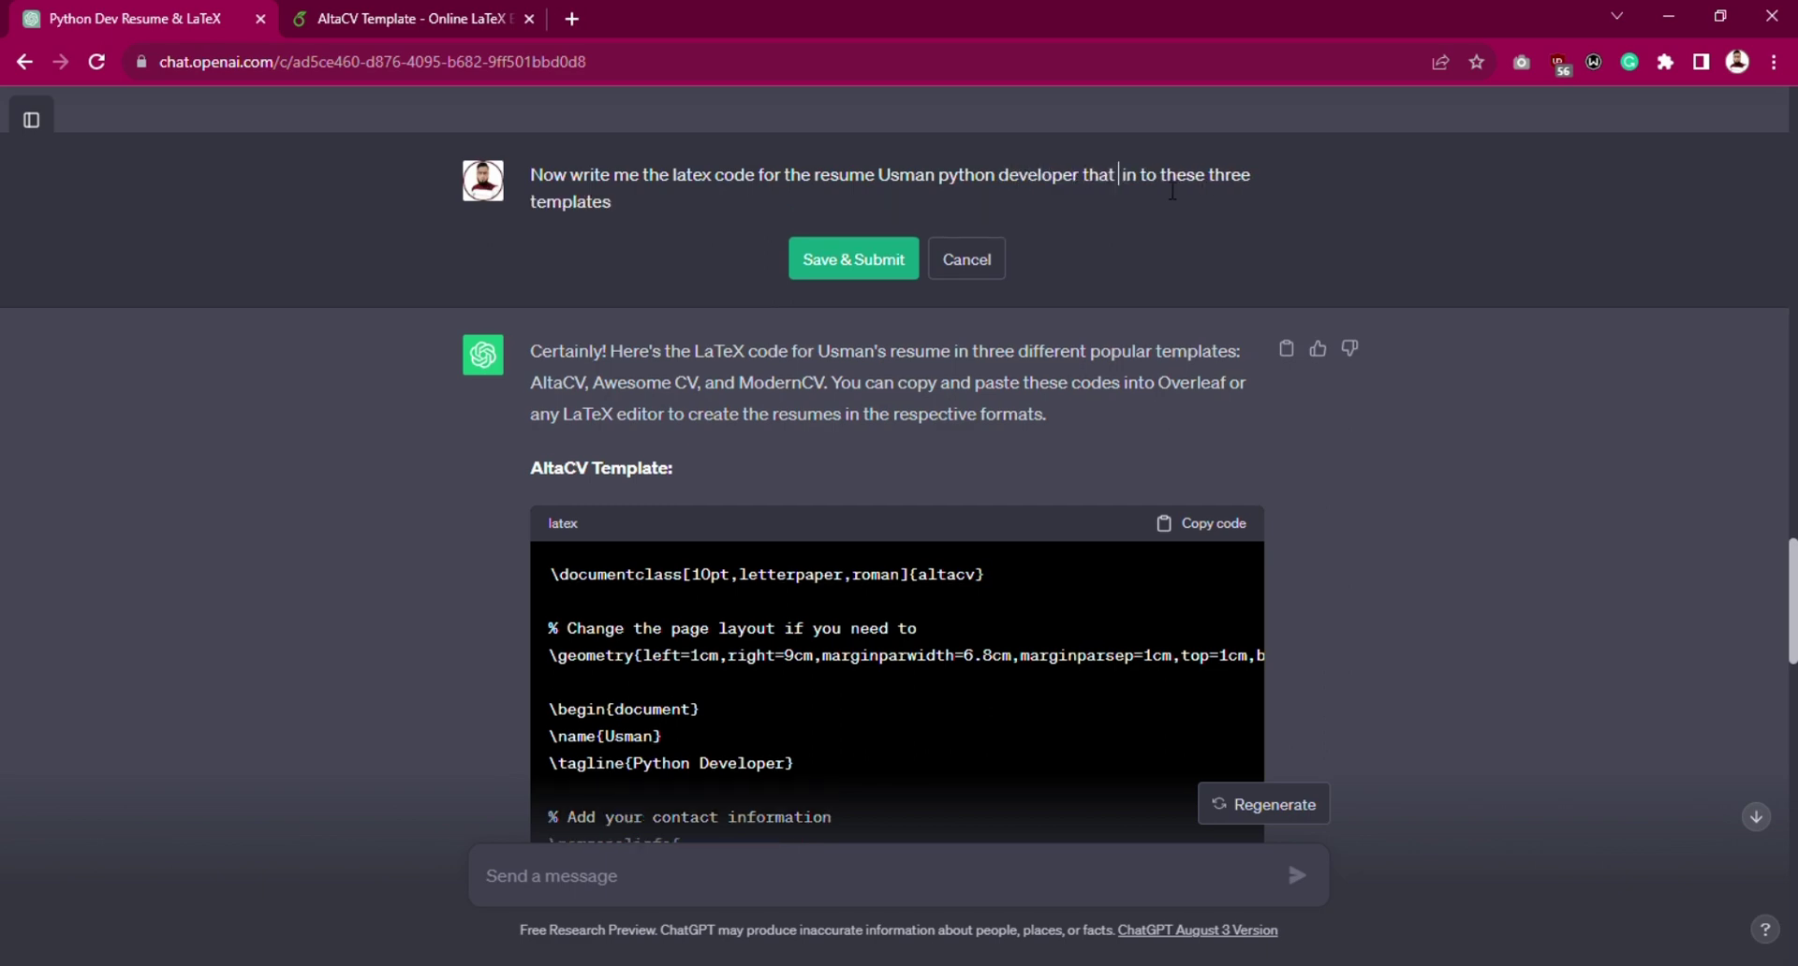
pyautogui.write('arlier, so write that')
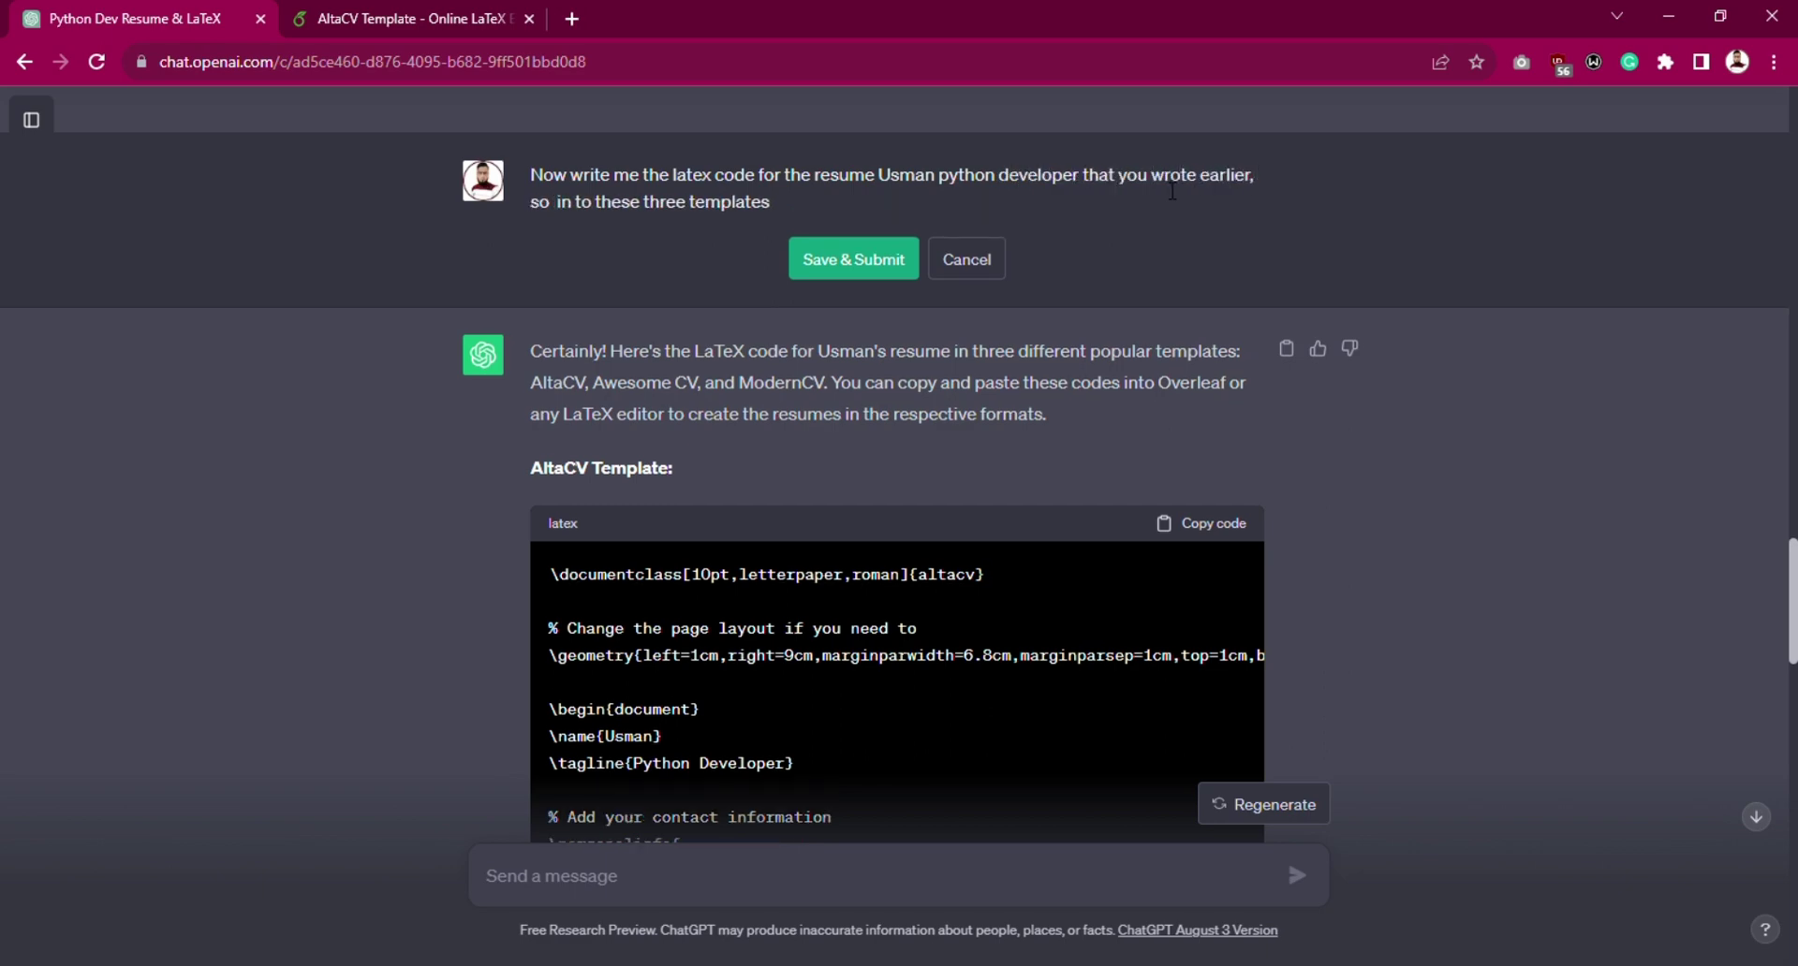
pyautogui.click(843, 258)
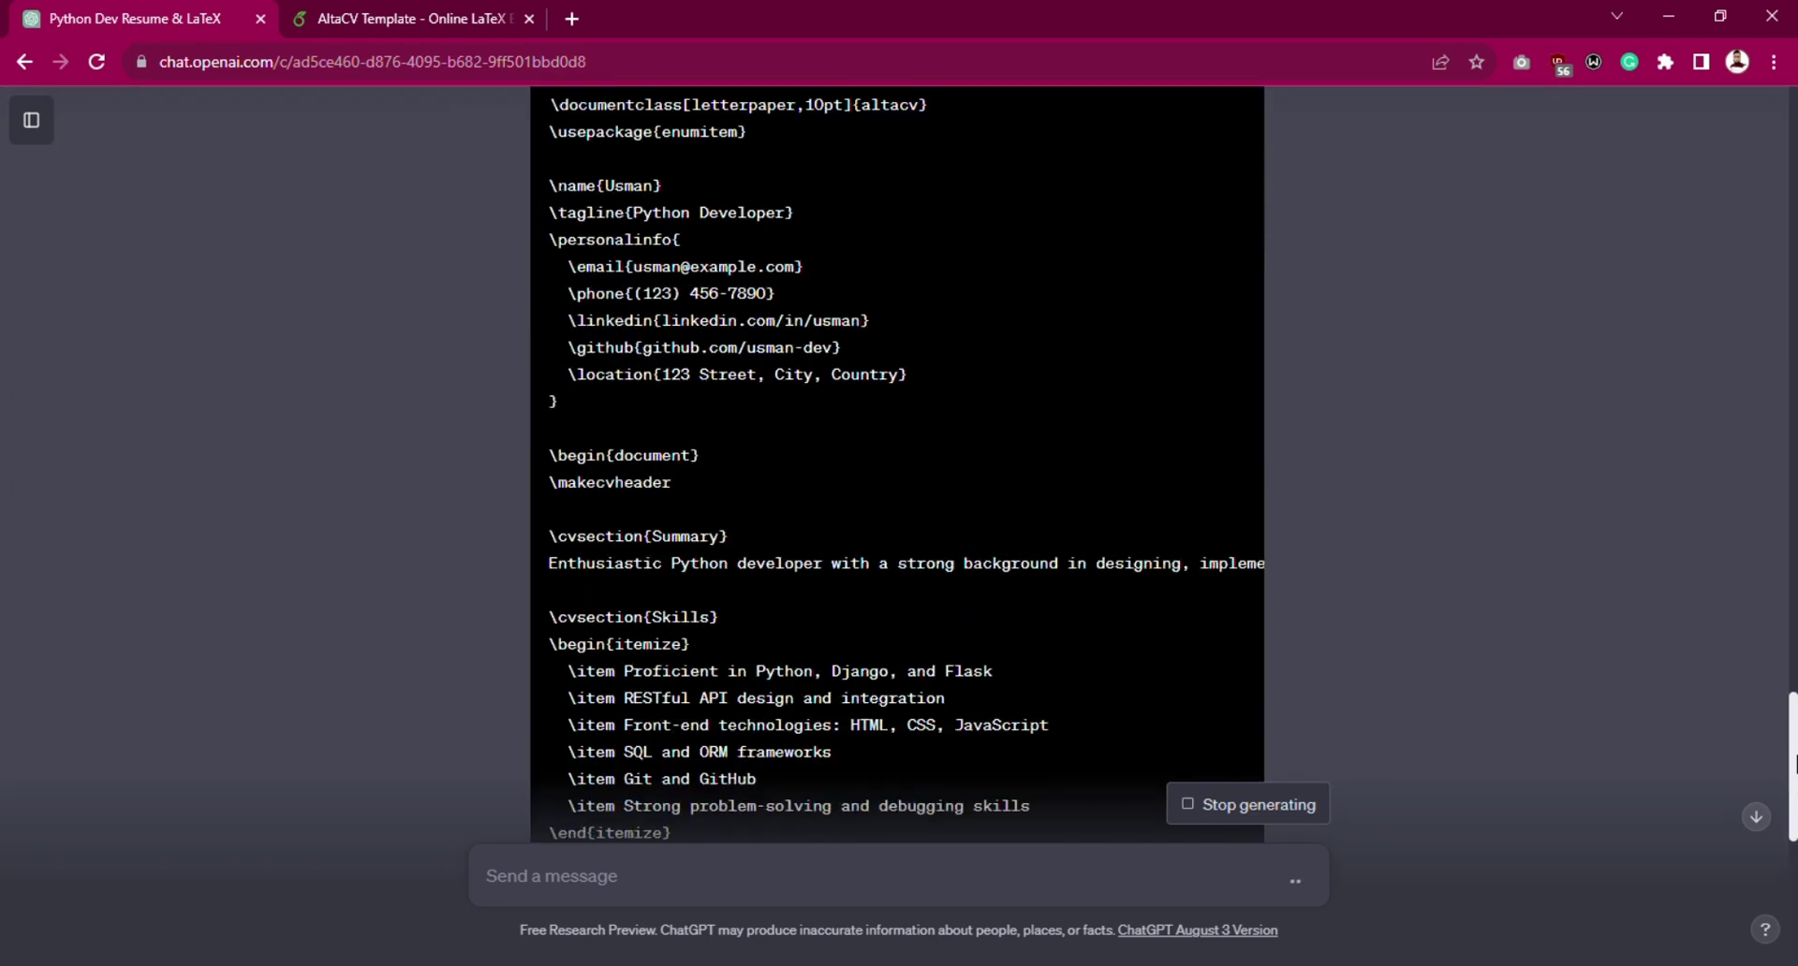
# Let ChatGPT finish generating the AltaCV, Awesome CV and ModernCV code, then scroll back to the AltaCV block.
pyautogui.moveTo(1793, 760); pyautogui.dragTo(1792, 819)
pyautogui.click(1758, 817)
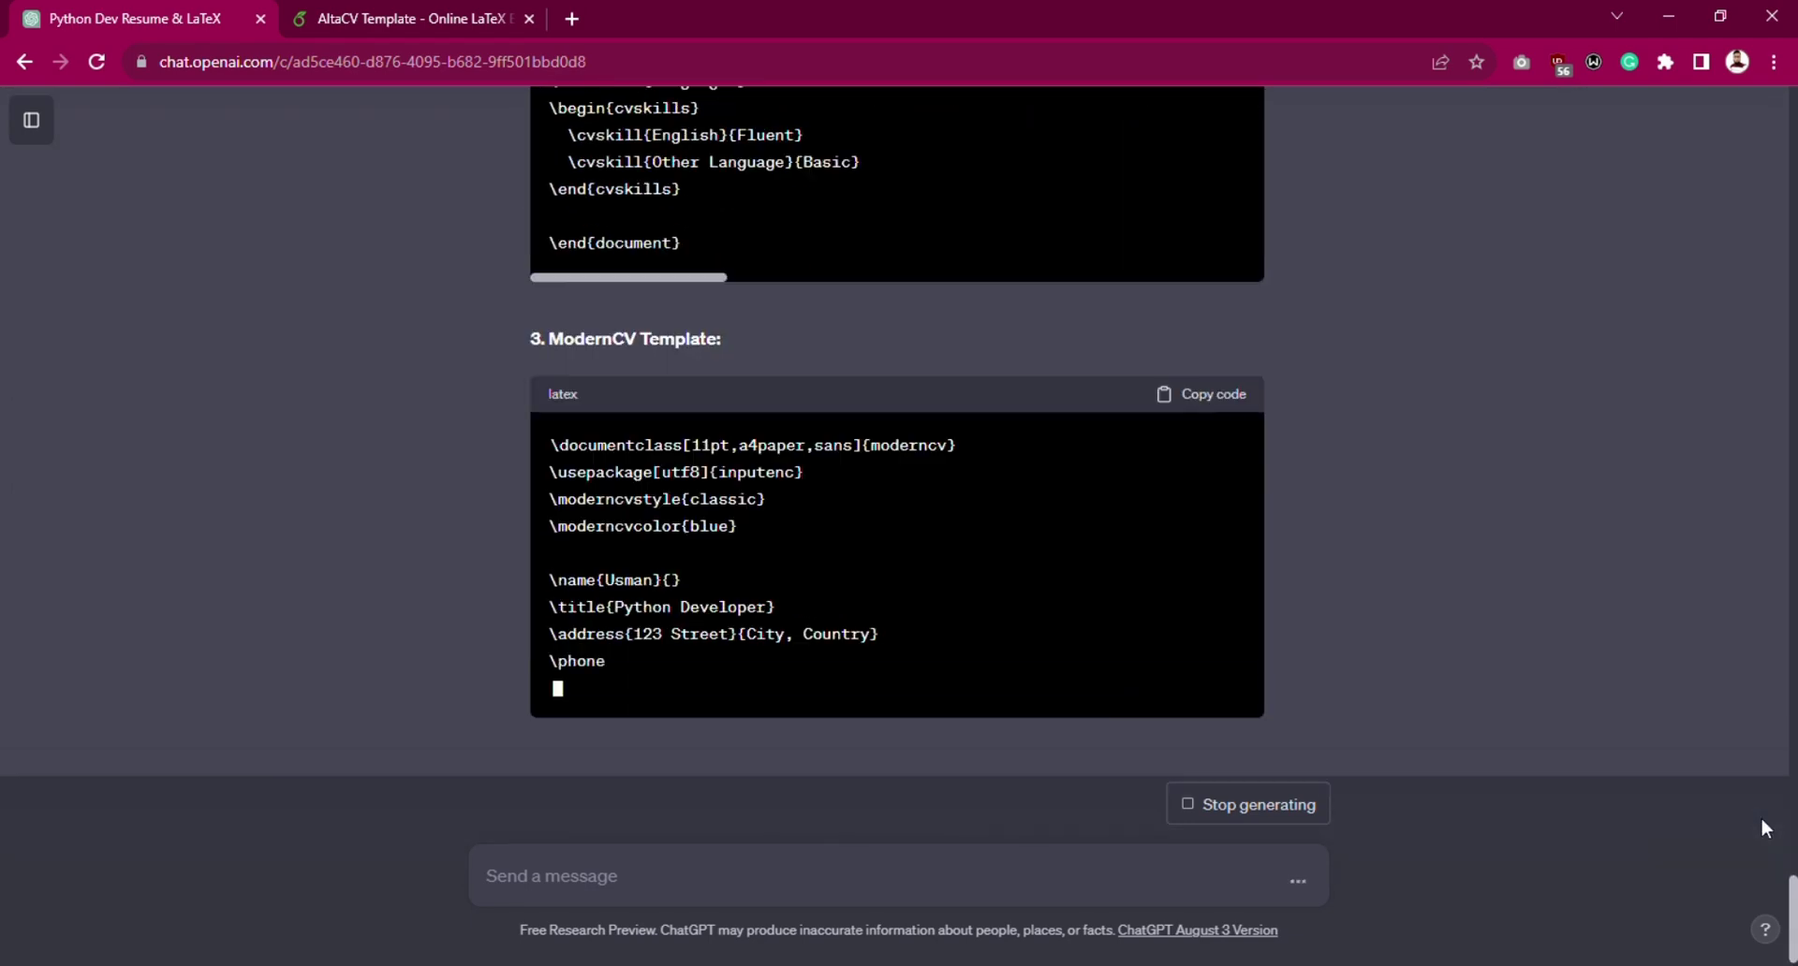
pyautogui.click(1220, 807)
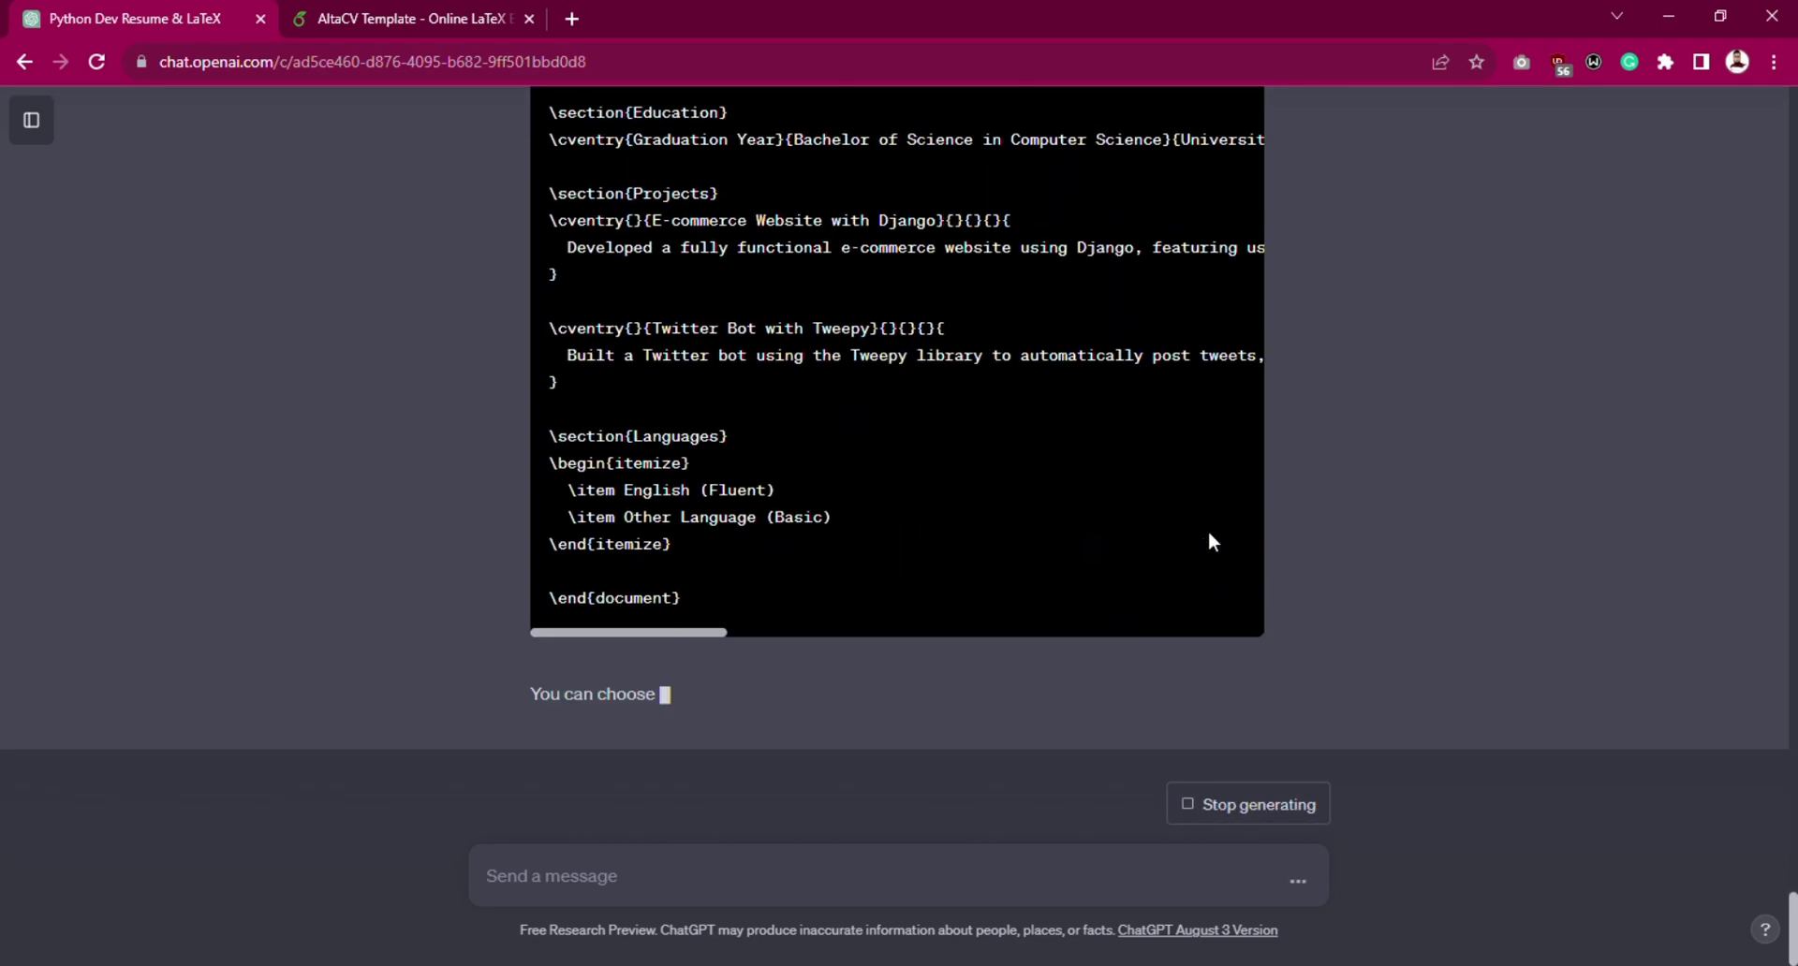
pyautogui.scroll(15, 1208, 540)
pyautogui.scroll(10, 1026, 433)
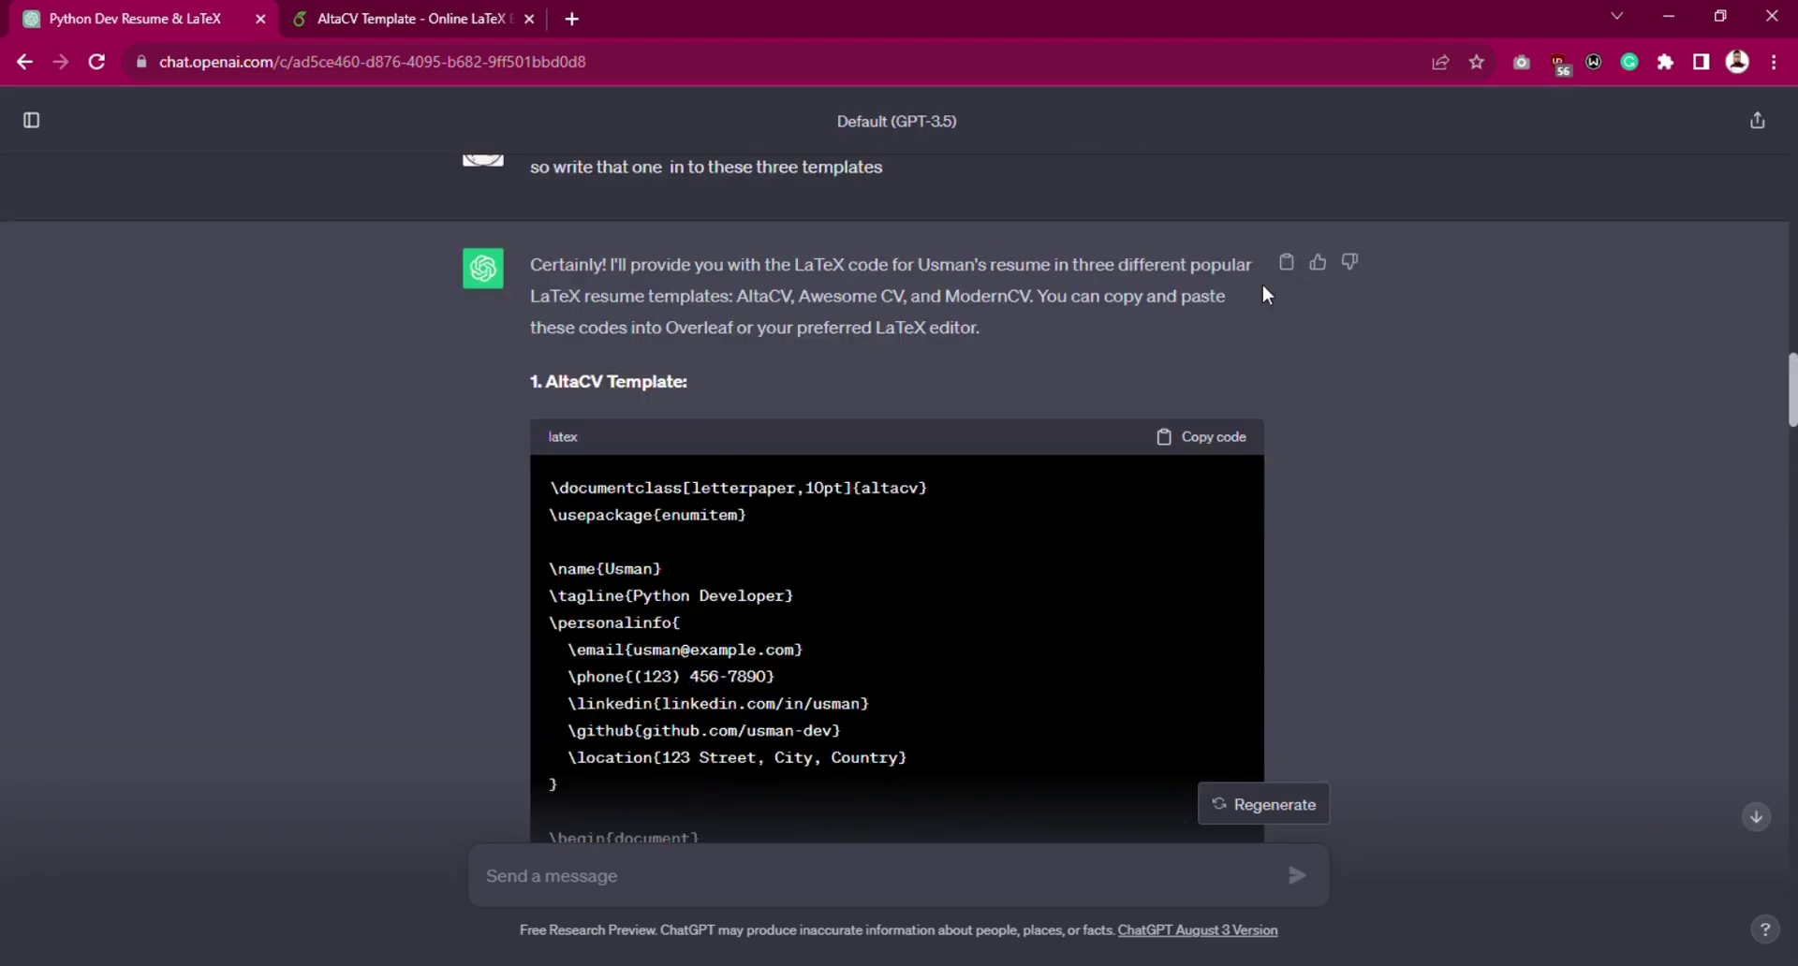
# Copy the AltaCV code, paste it over the whole sample.tex source, and recompile the AltaCV project.
pyautogui.click(1211, 436)
pyautogui.click(365, 14)
pyautogui.click(344, 413)
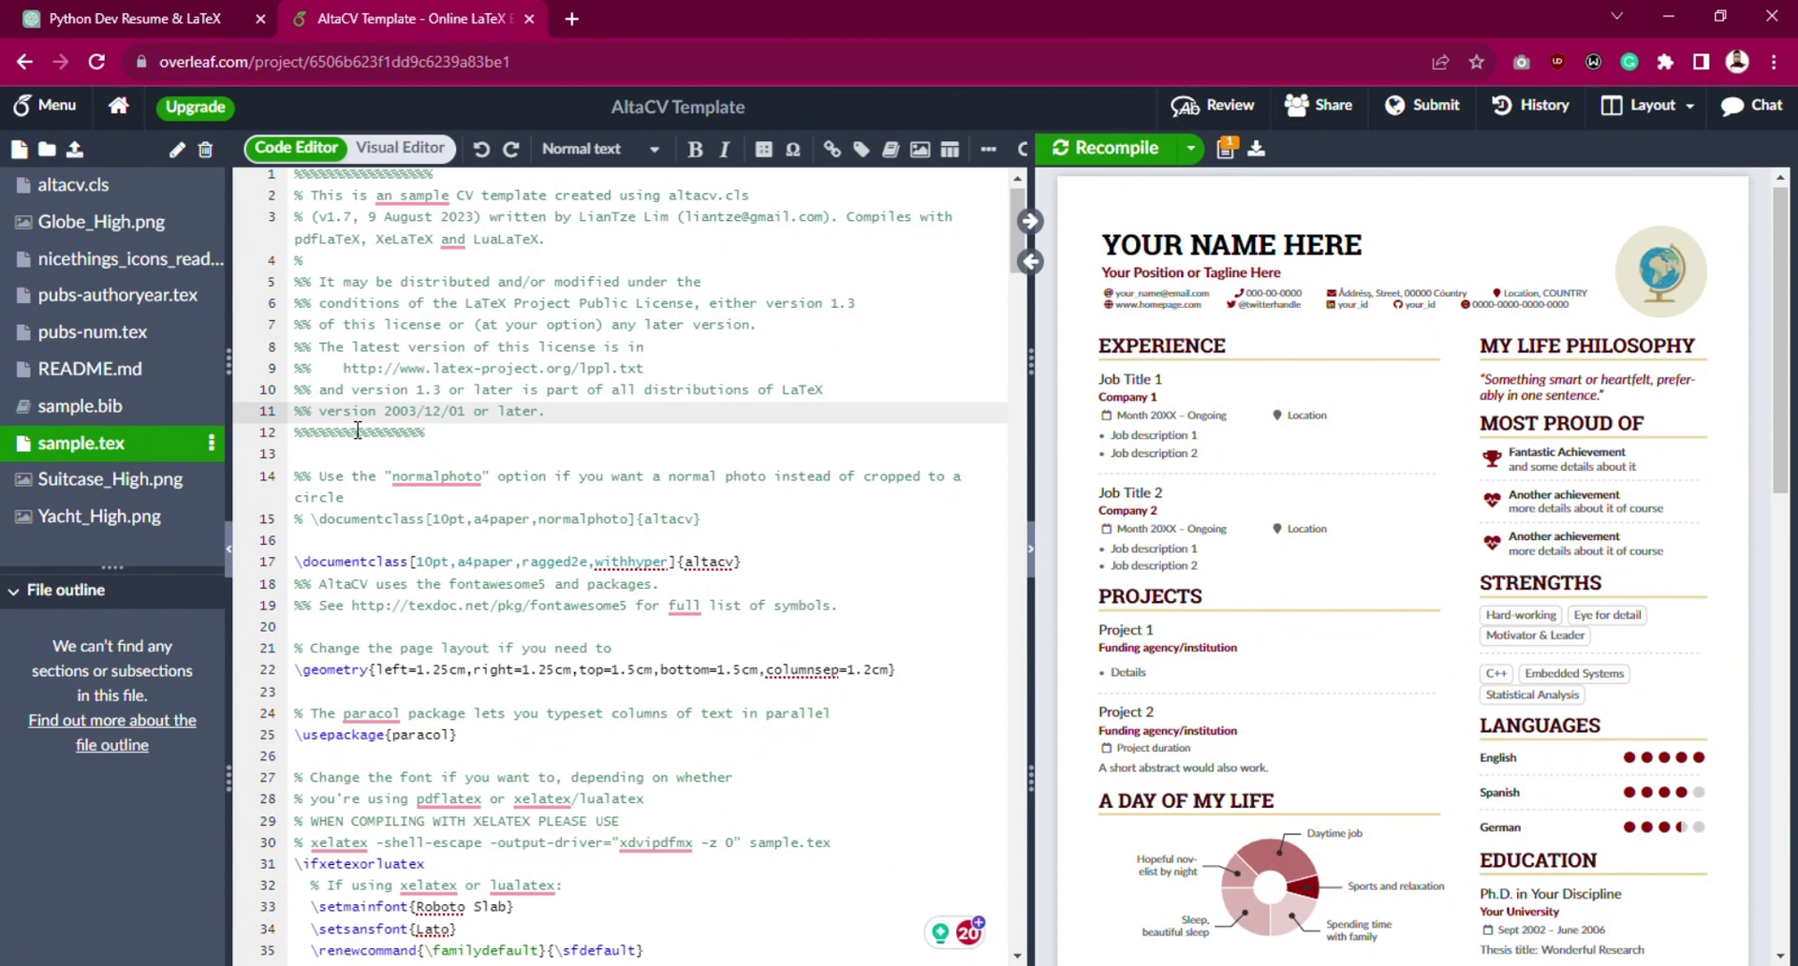
pyautogui.hotkey('ctrl', 'a')
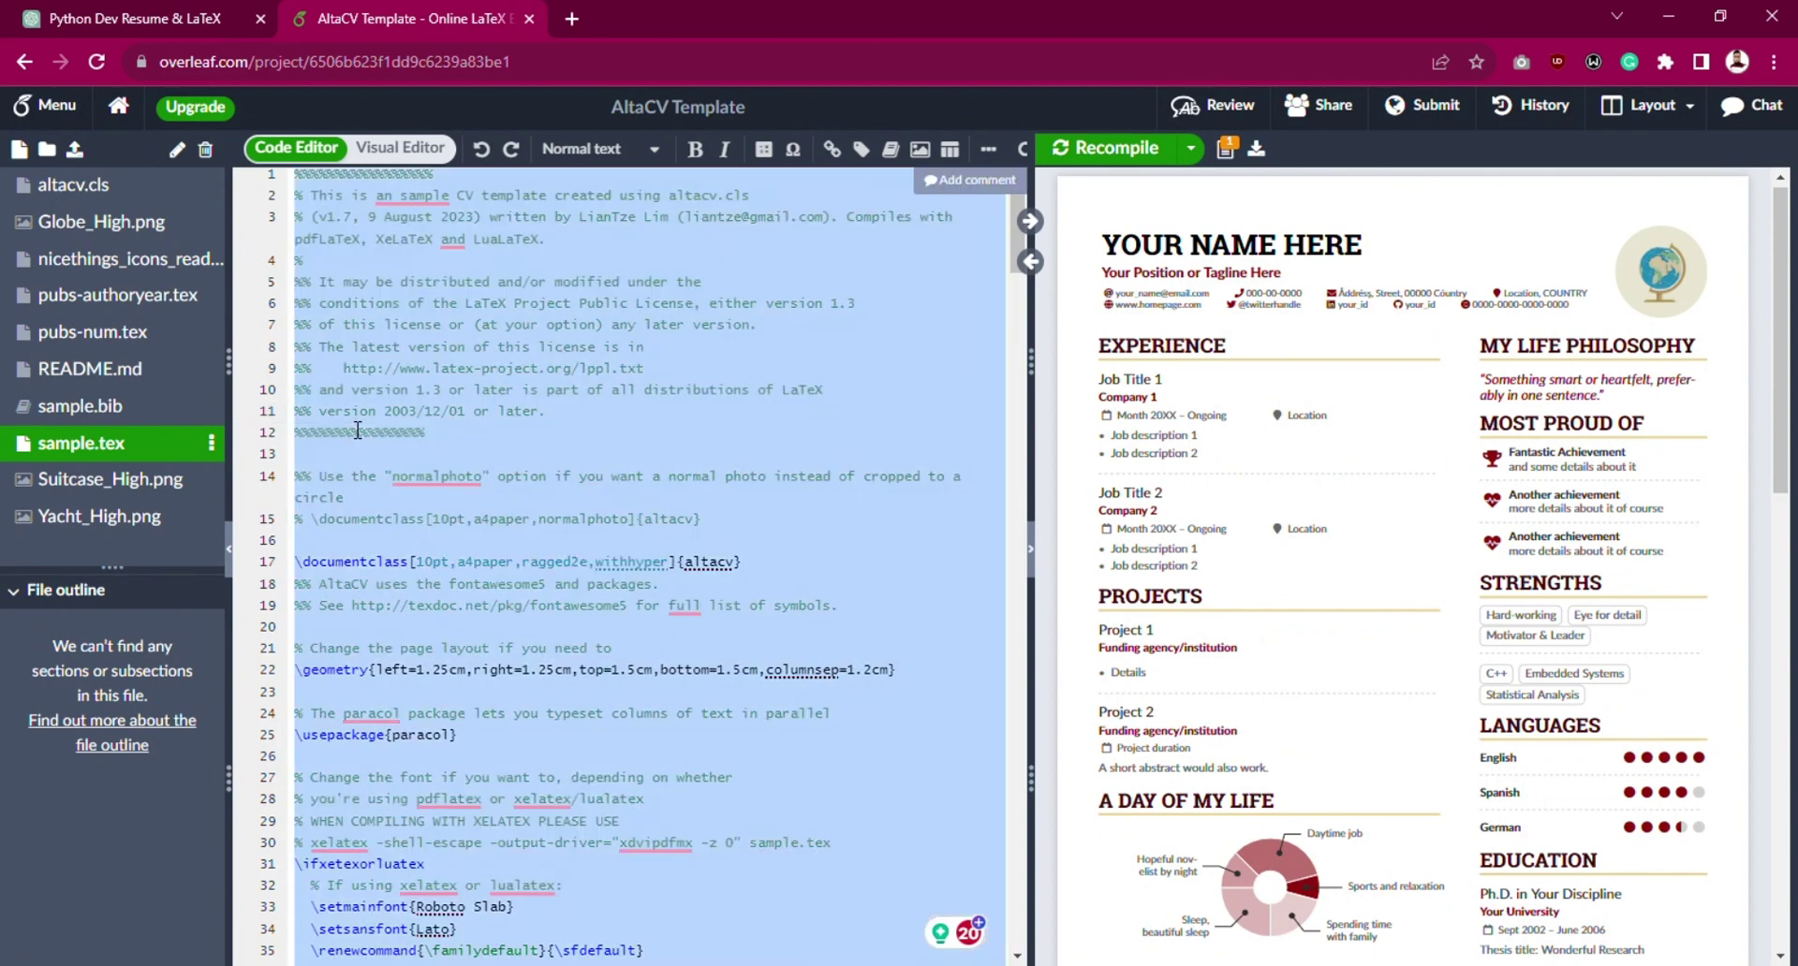
pyautogui.hotkey('ctrl', 'v')
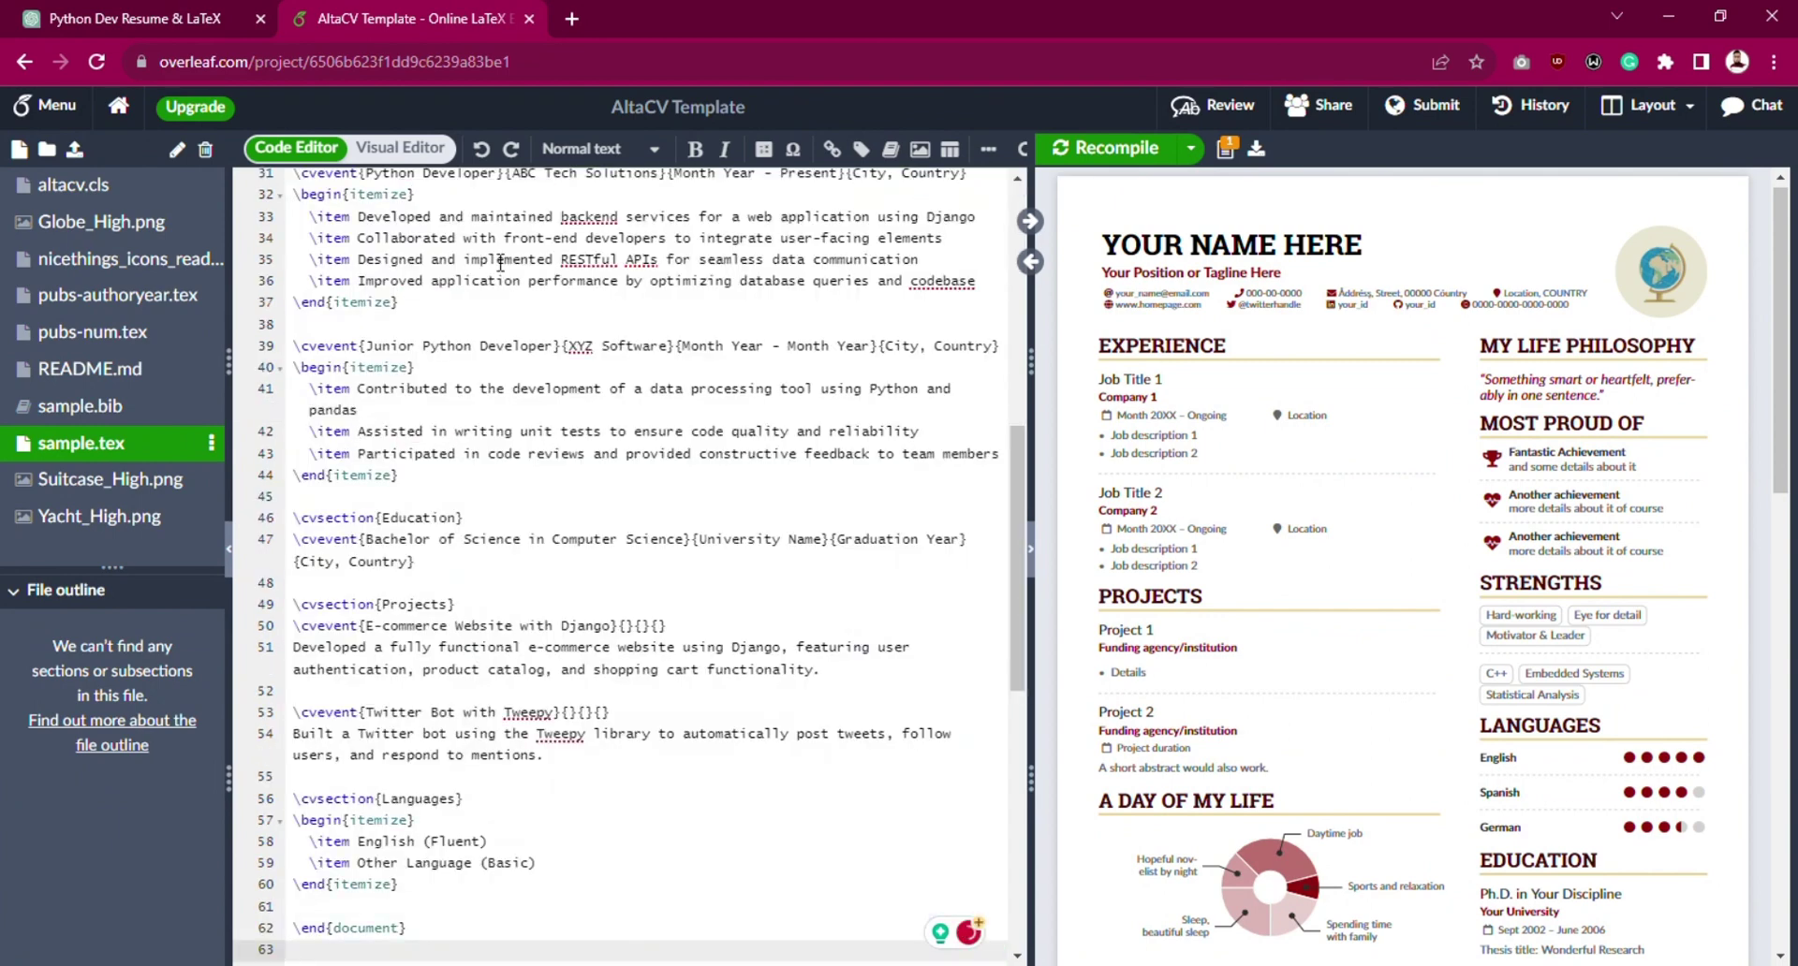
pyautogui.click(1092, 169)
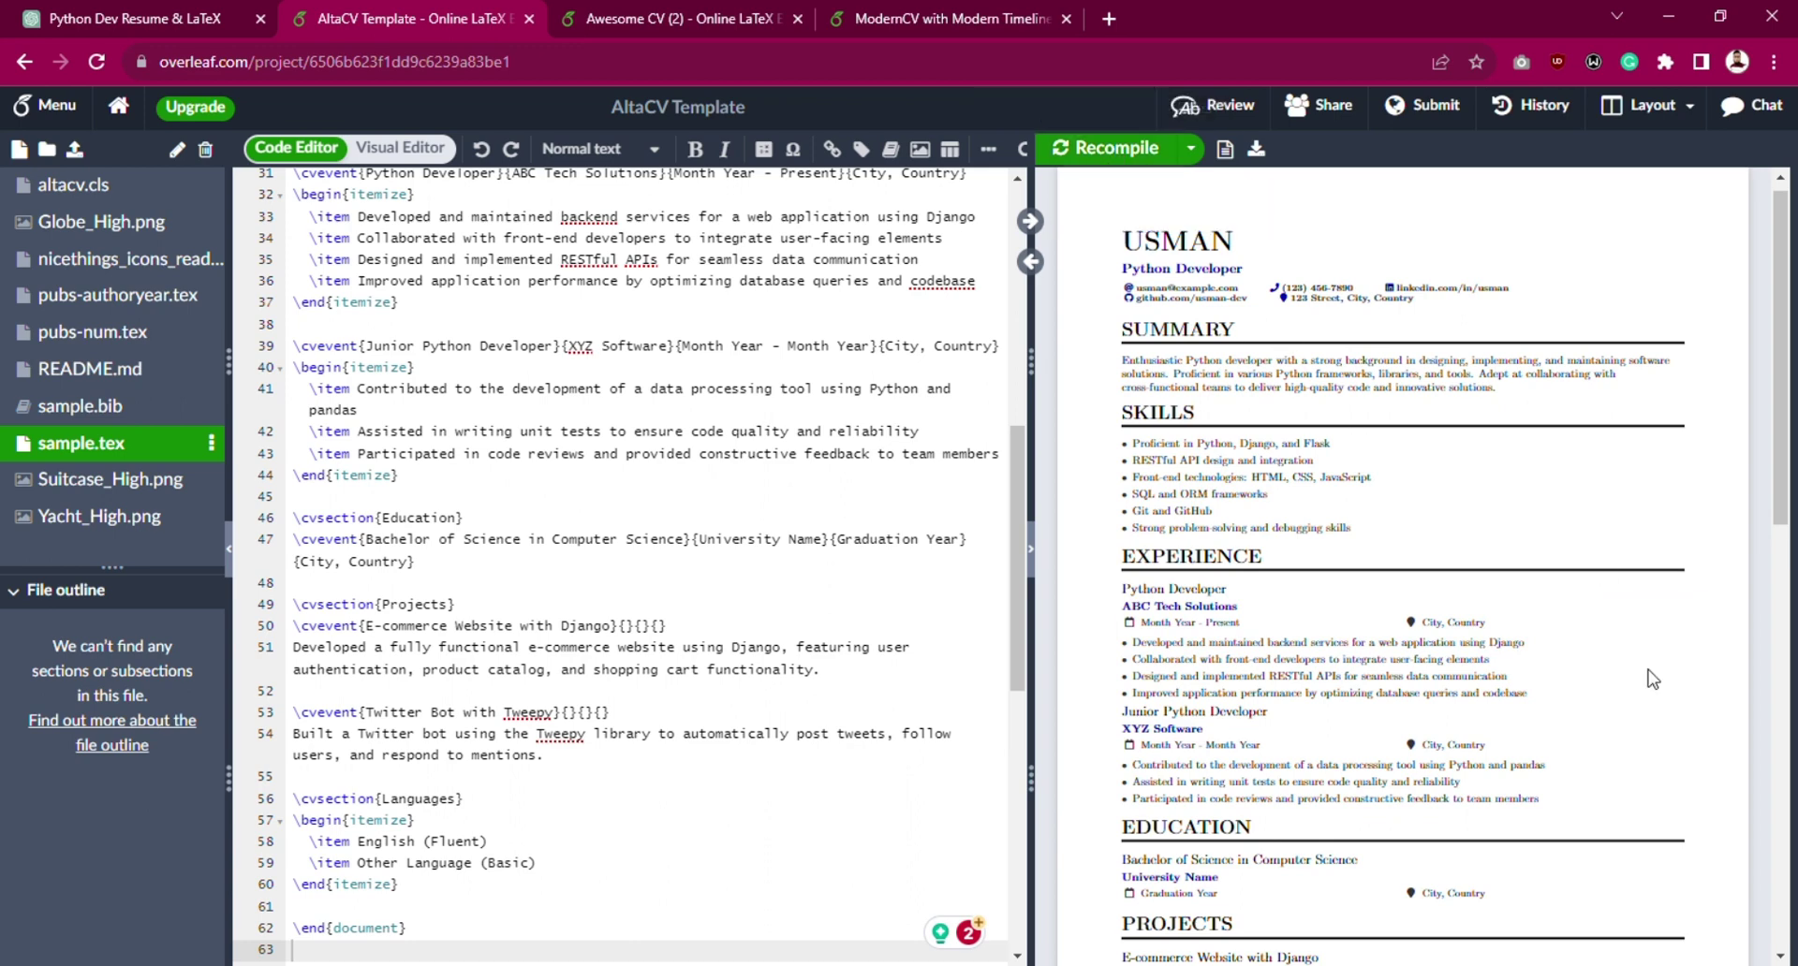
pyautogui.moveTo(1782, 328)
pyautogui.mouseDown()
pyautogui.moveTo(1782, 575)
pyautogui.moveTo(1781, 304)
pyautogui.mouseUp()
# Copy the Awesome CV LaTeX code from the ChatGPT reply.
pyautogui.hotkey('ctrl', 'shift', 'Tab')
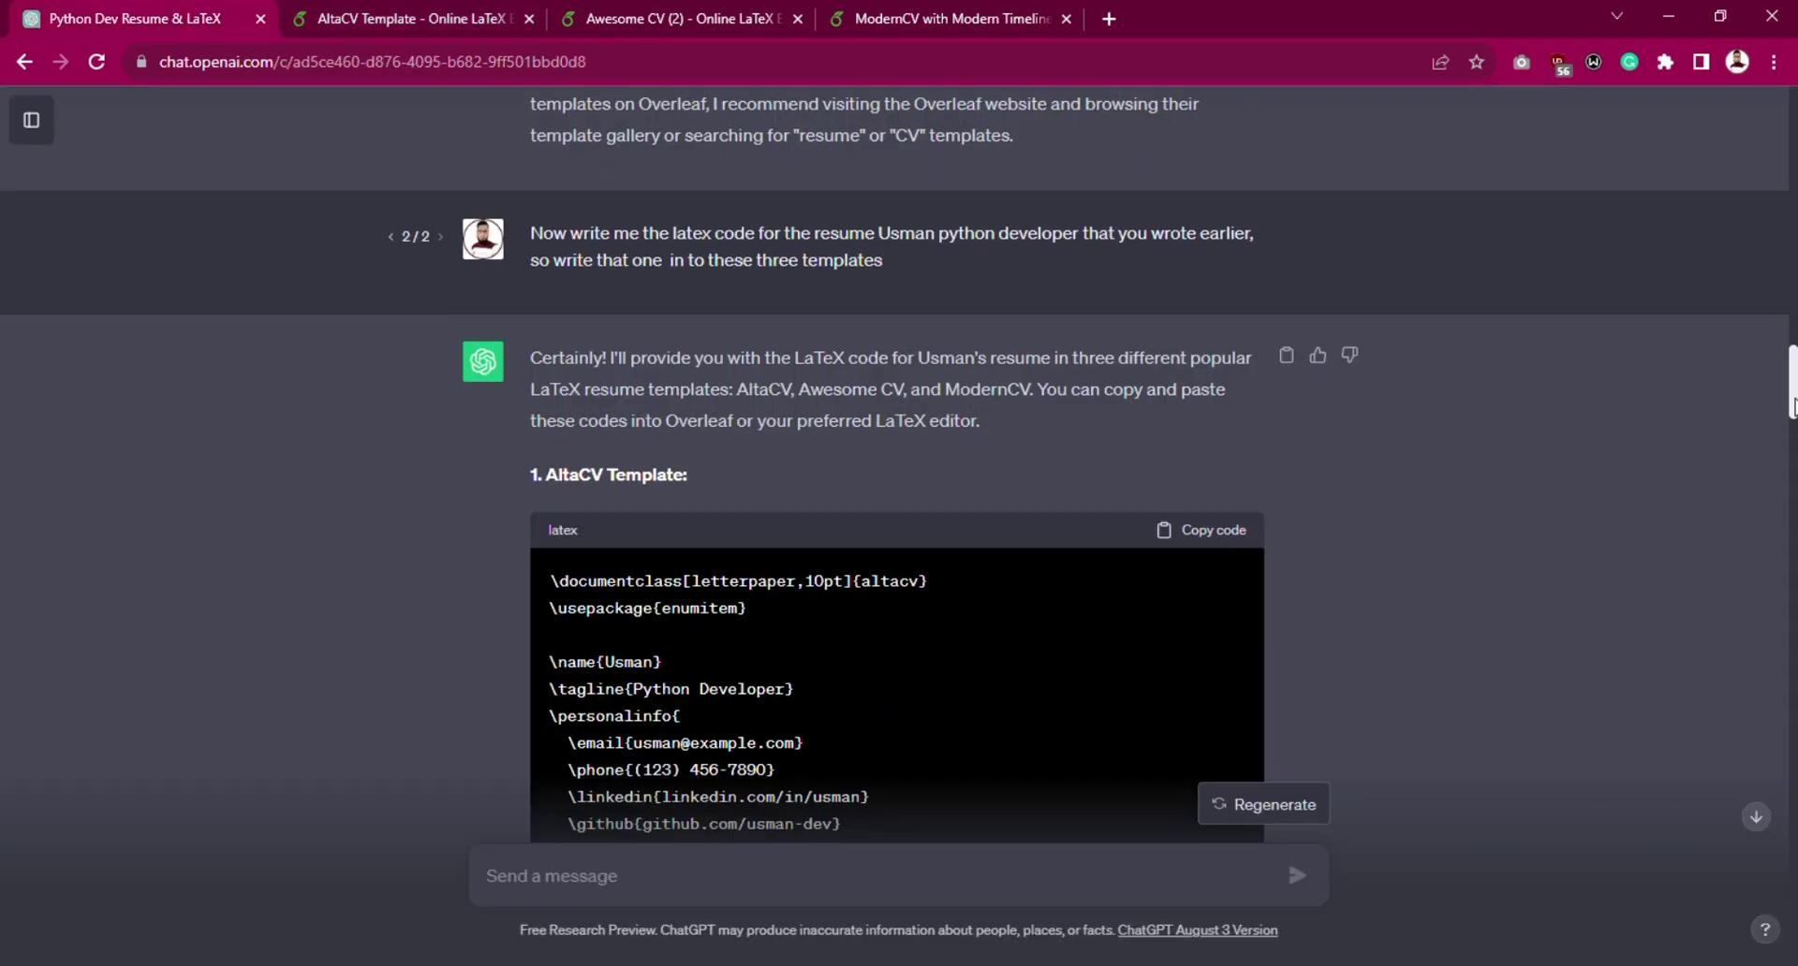
pyautogui.moveTo(1791, 405); pyautogui.dragTo(1791, 569)
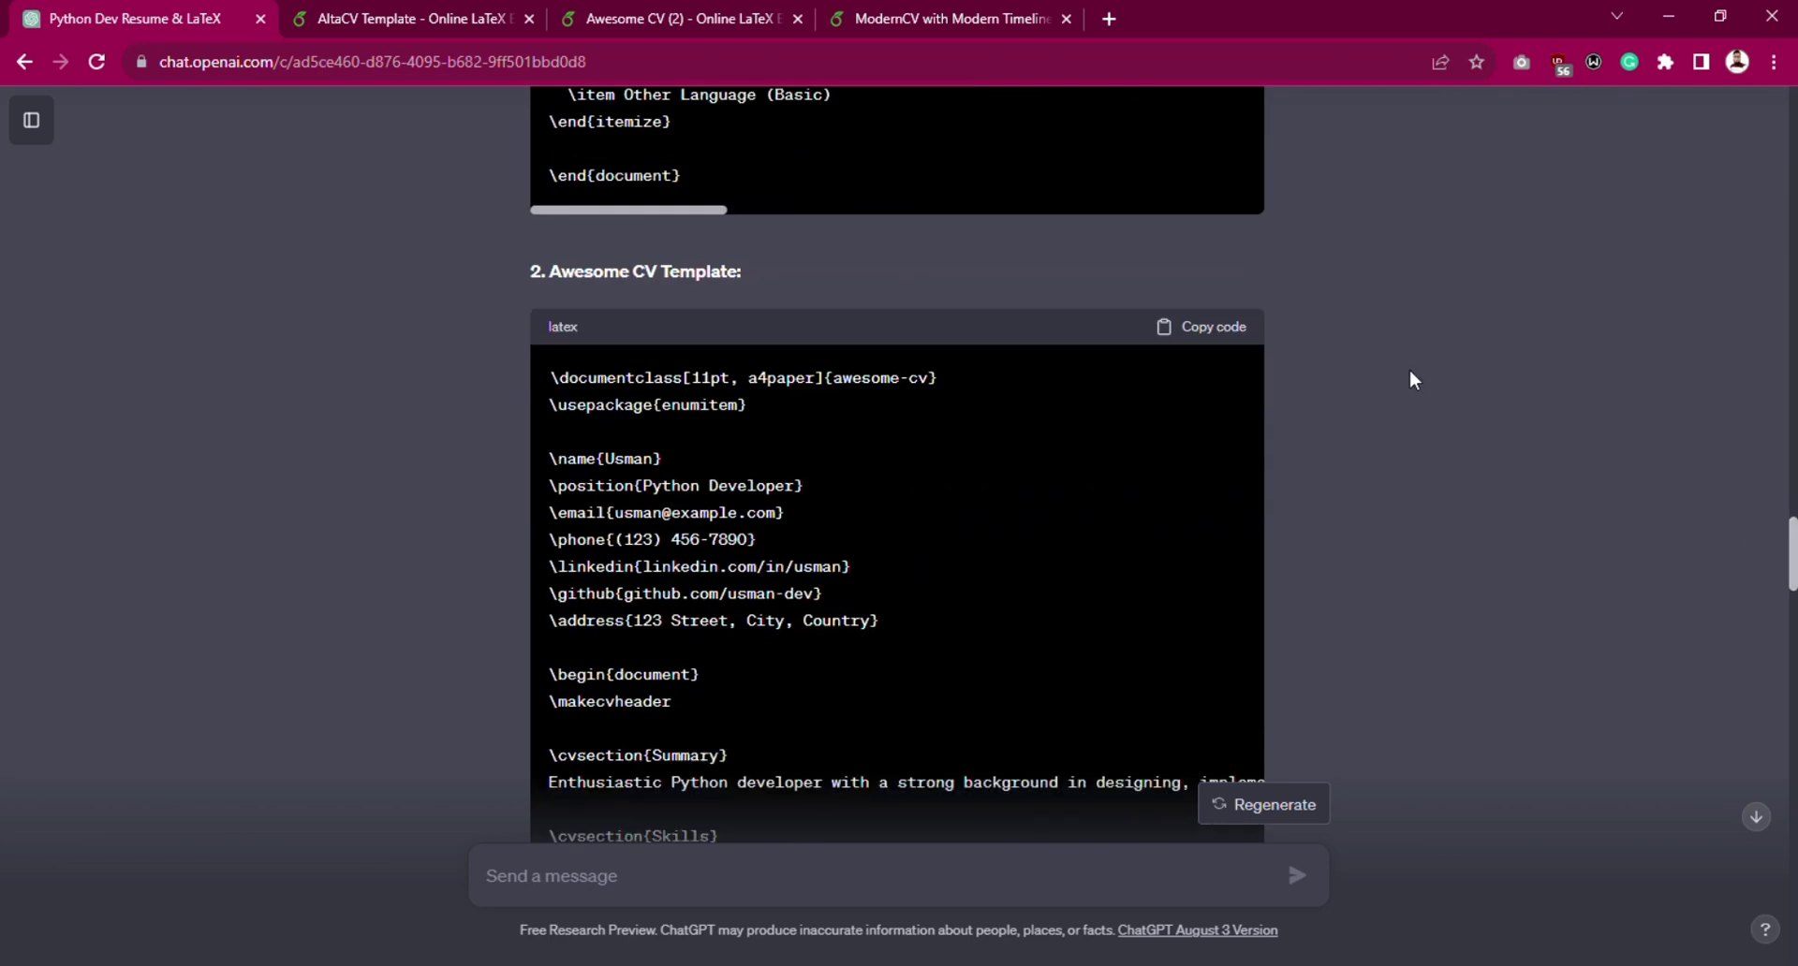
pyautogui.click(1224, 324)
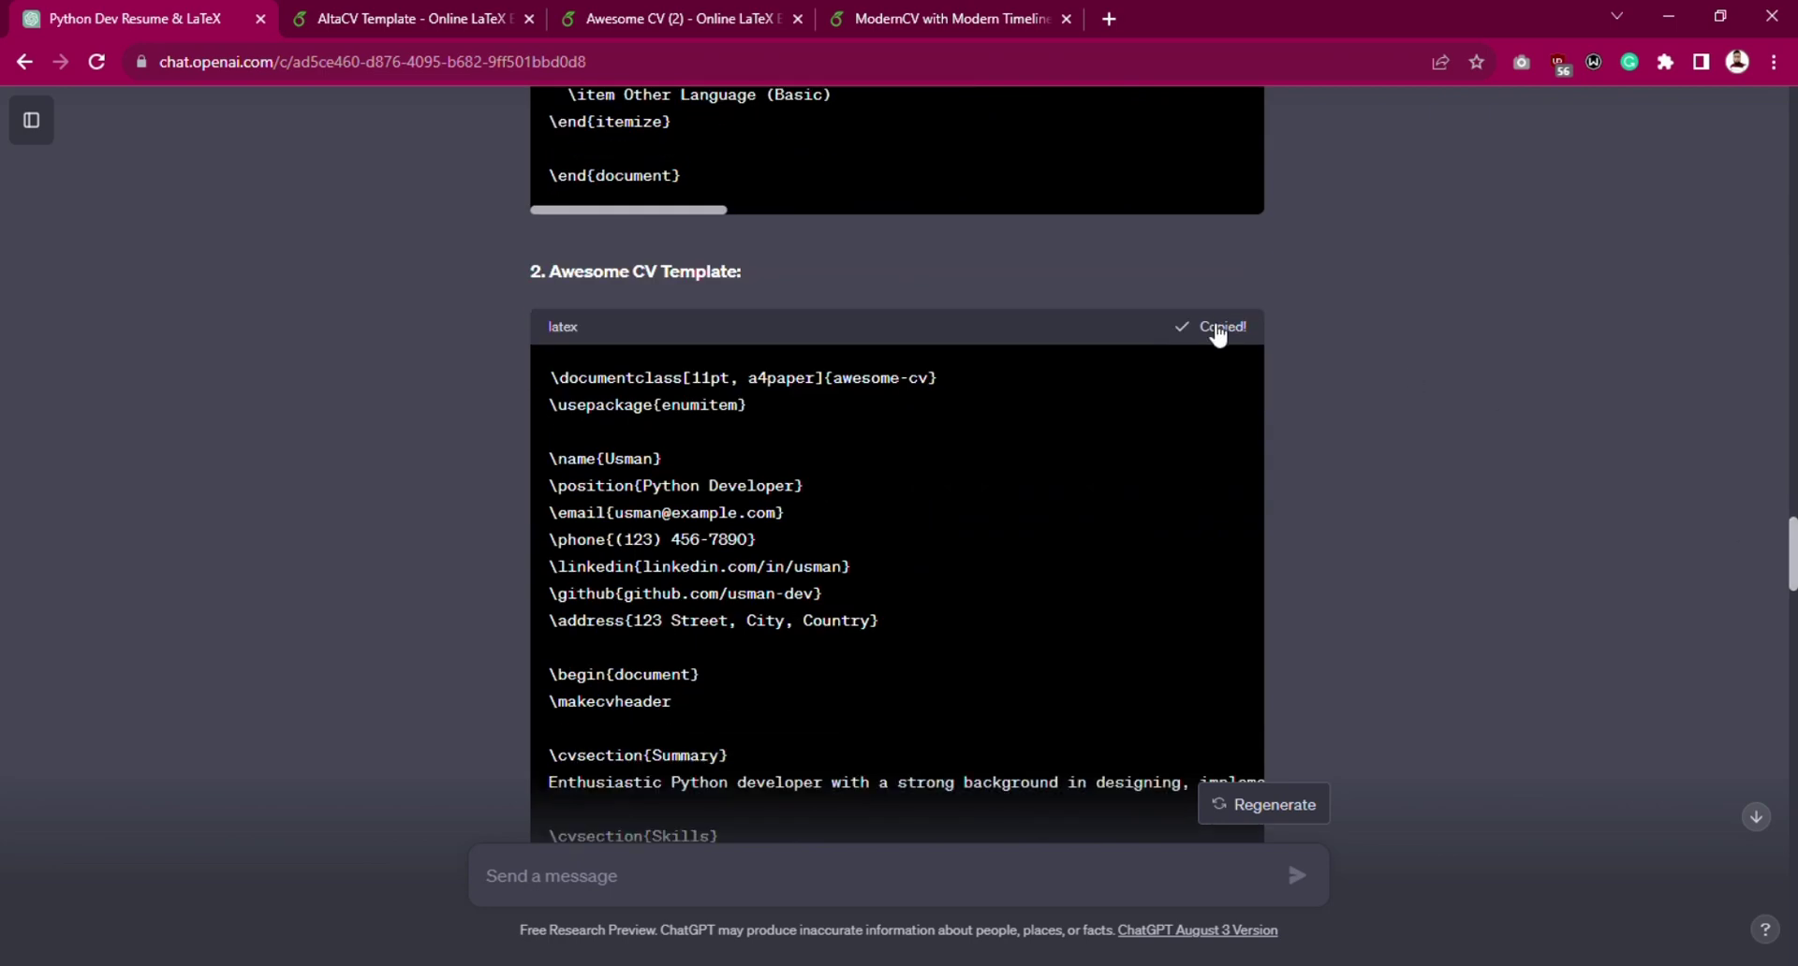
# Paste the Awesome CV code over the whole resume.tex source and recompile the Awesome CV project.
pyautogui.click(713, 12)
pyautogui.click(473, 282)
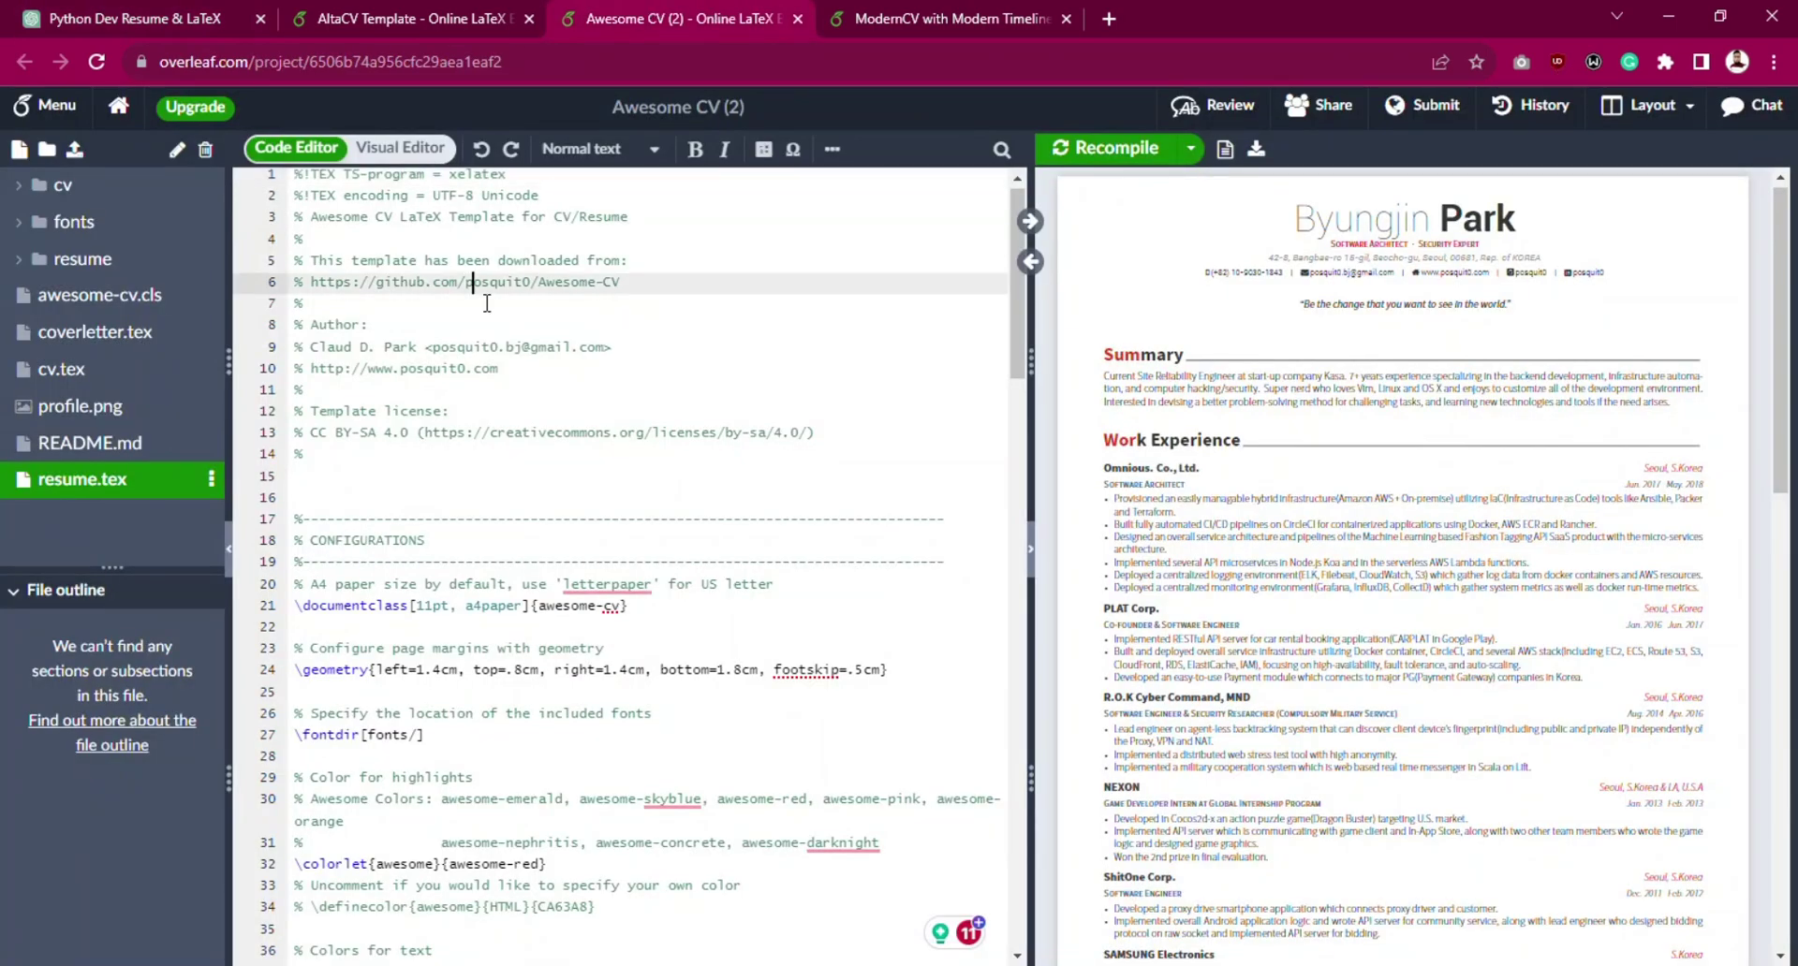
pyautogui.hotkey('ctrl', 'a')
pyautogui.hotkey('ctrl', 'v')
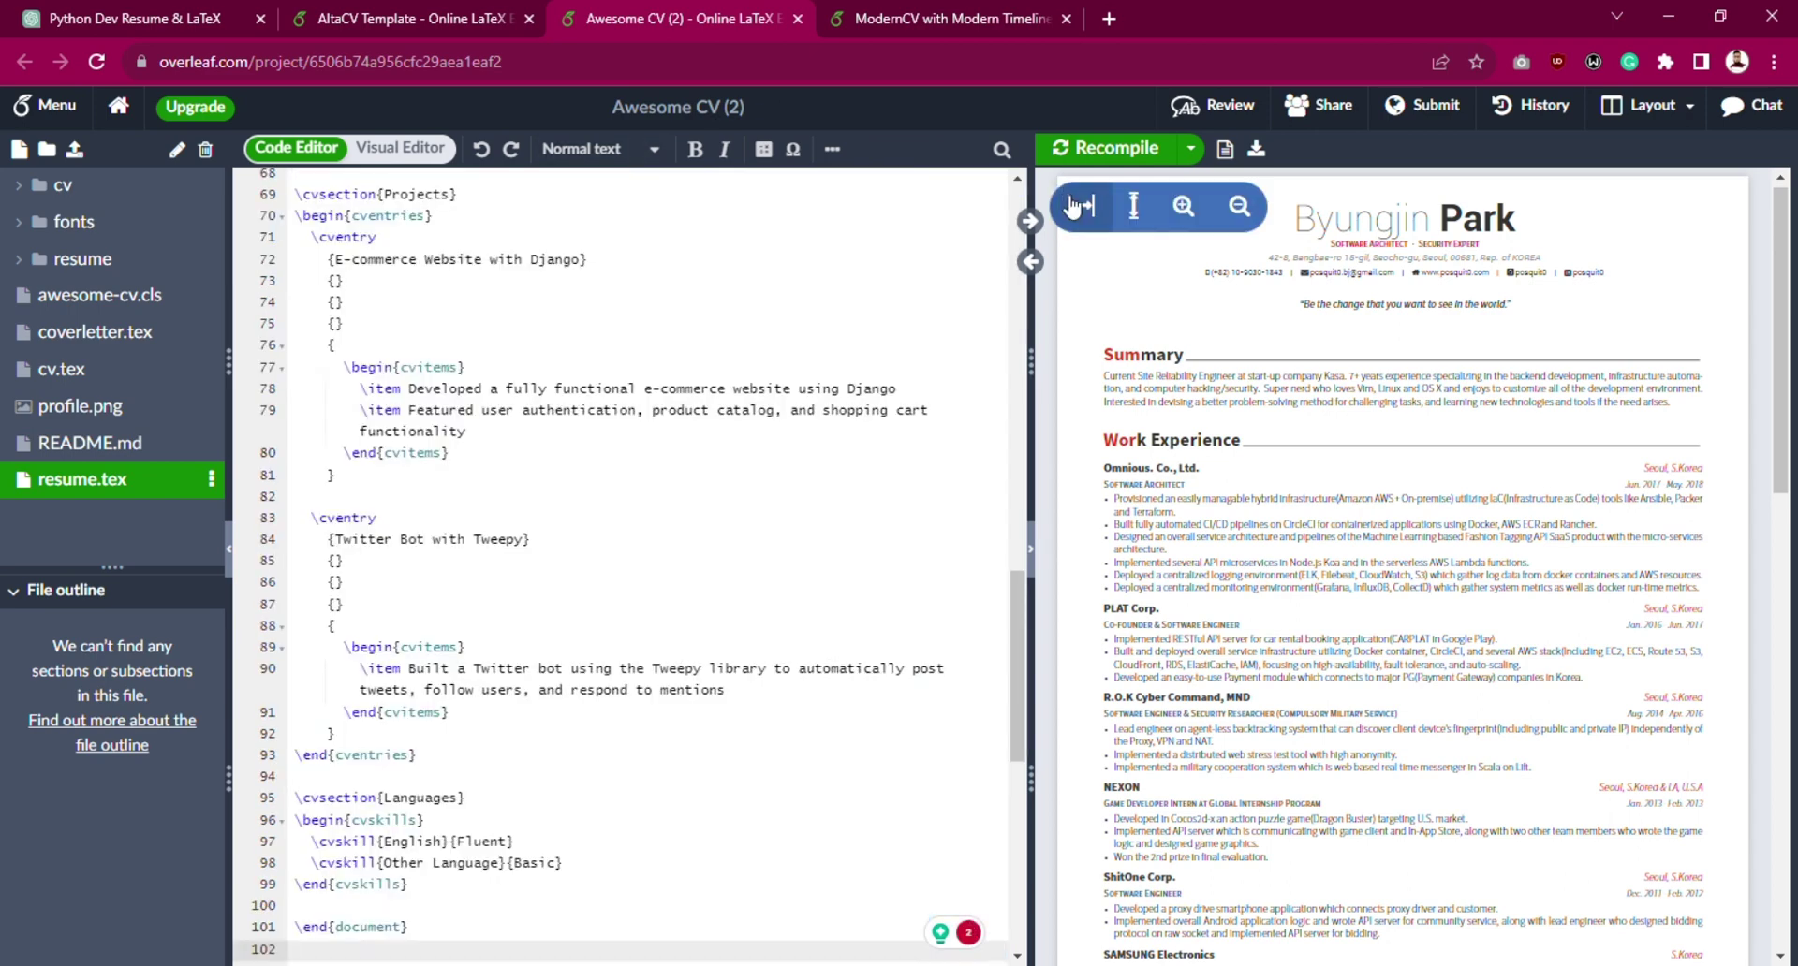
pyautogui.click(1079, 157)
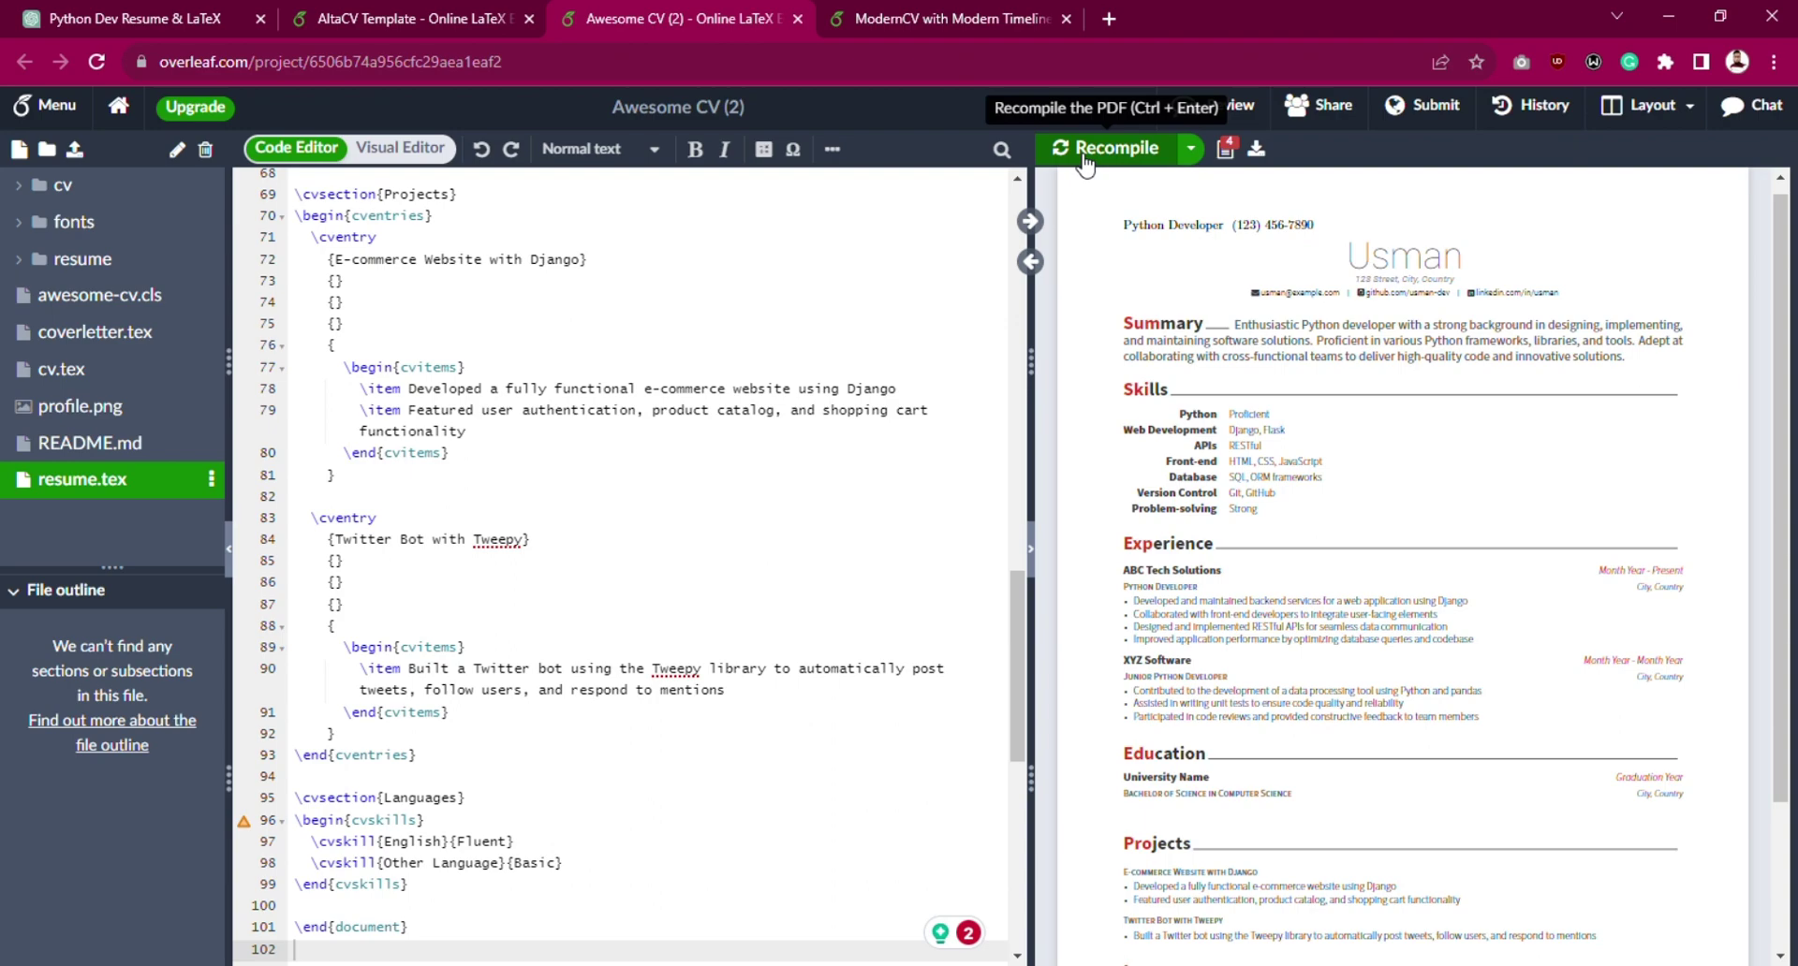
pyautogui.scroll(-1, 1760, 313)
# Copy the ModernCV LaTeX code from the ChatGPT reply.
pyautogui.scroll(1, 1760, 314)
pyautogui.click(913, 18)
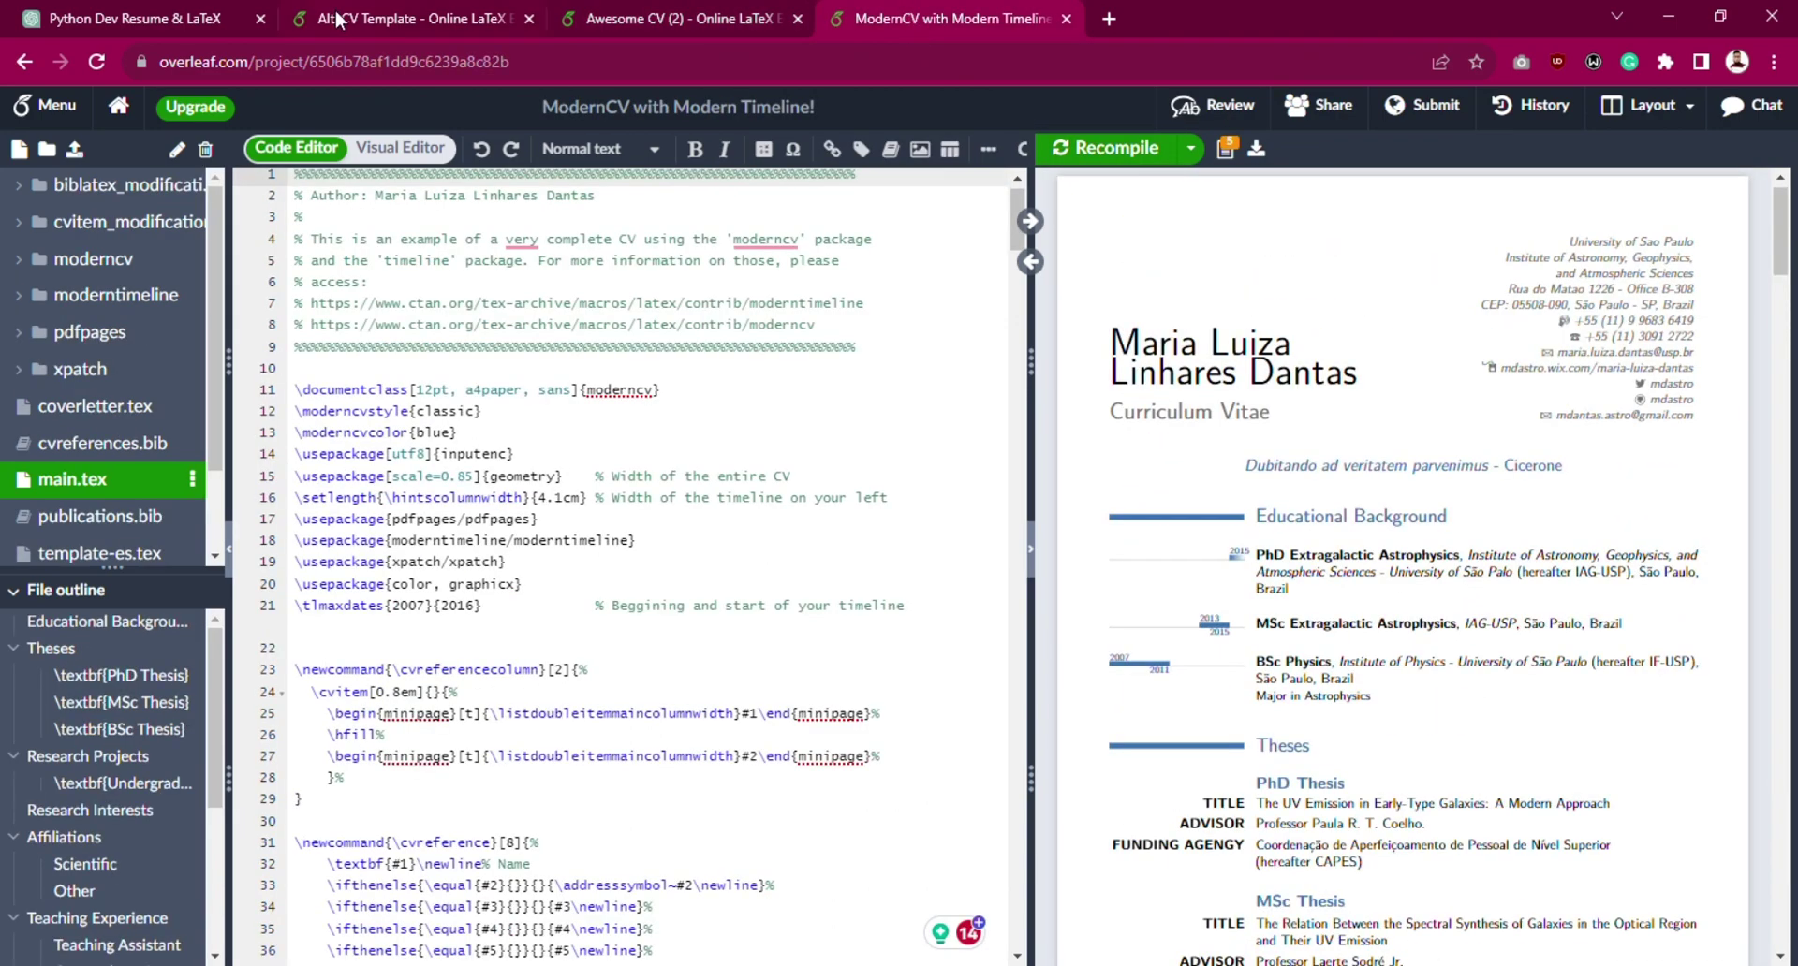
pyautogui.click(126, 18)
pyautogui.scroll(-6, 1218, 469)
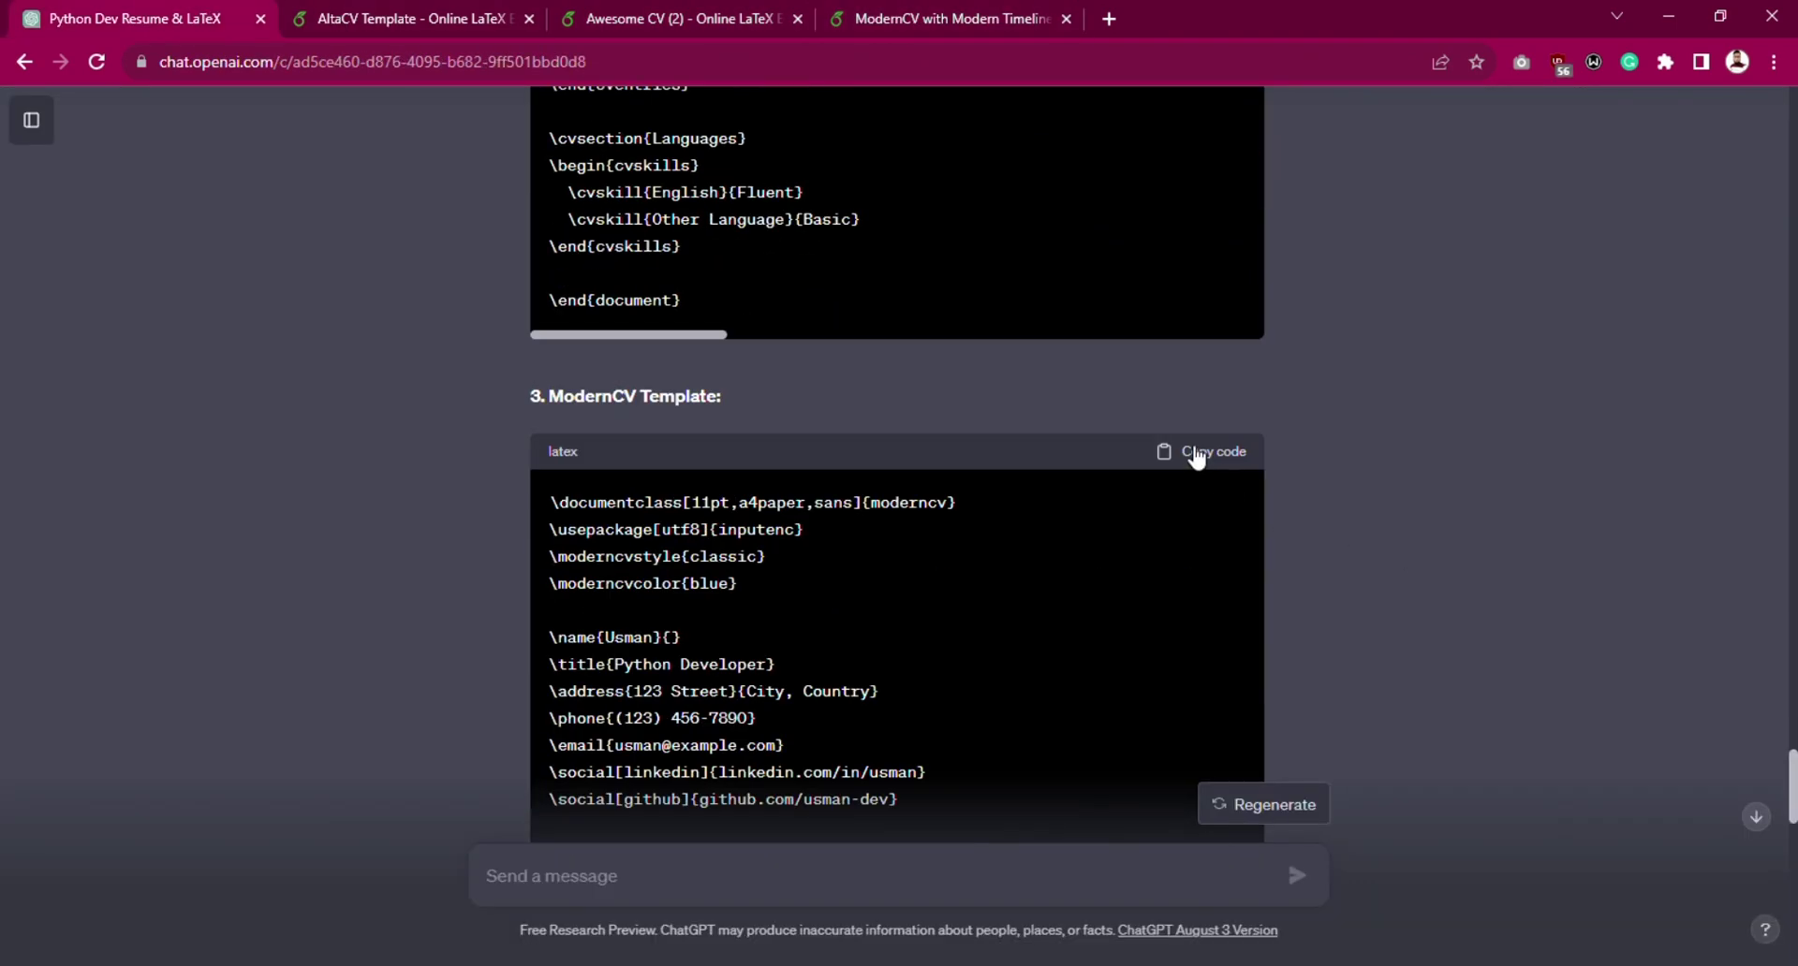
pyautogui.click(1196, 455)
# Paste the ModernCV code over the whole main.tex source and recompile the ModernCV timeline project.
pyautogui.click(894, 17)
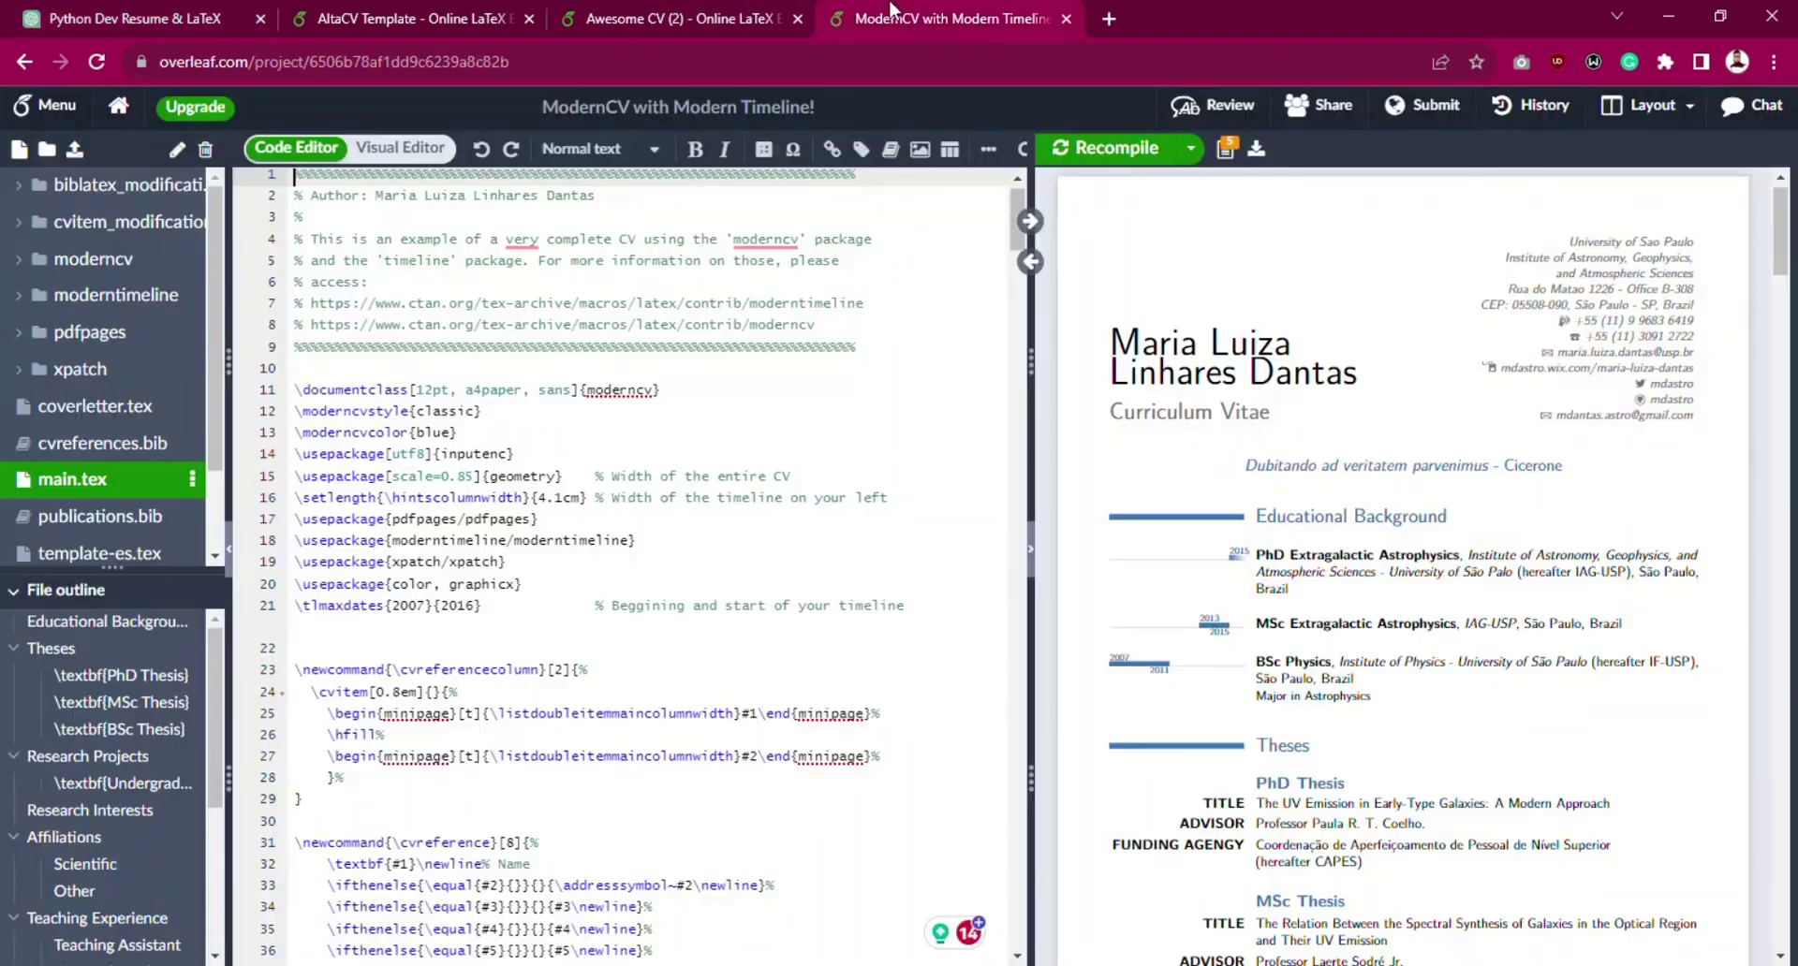
pyautogui.click(456, 282)
pyautogui.hotkey('ctrl', 'a')
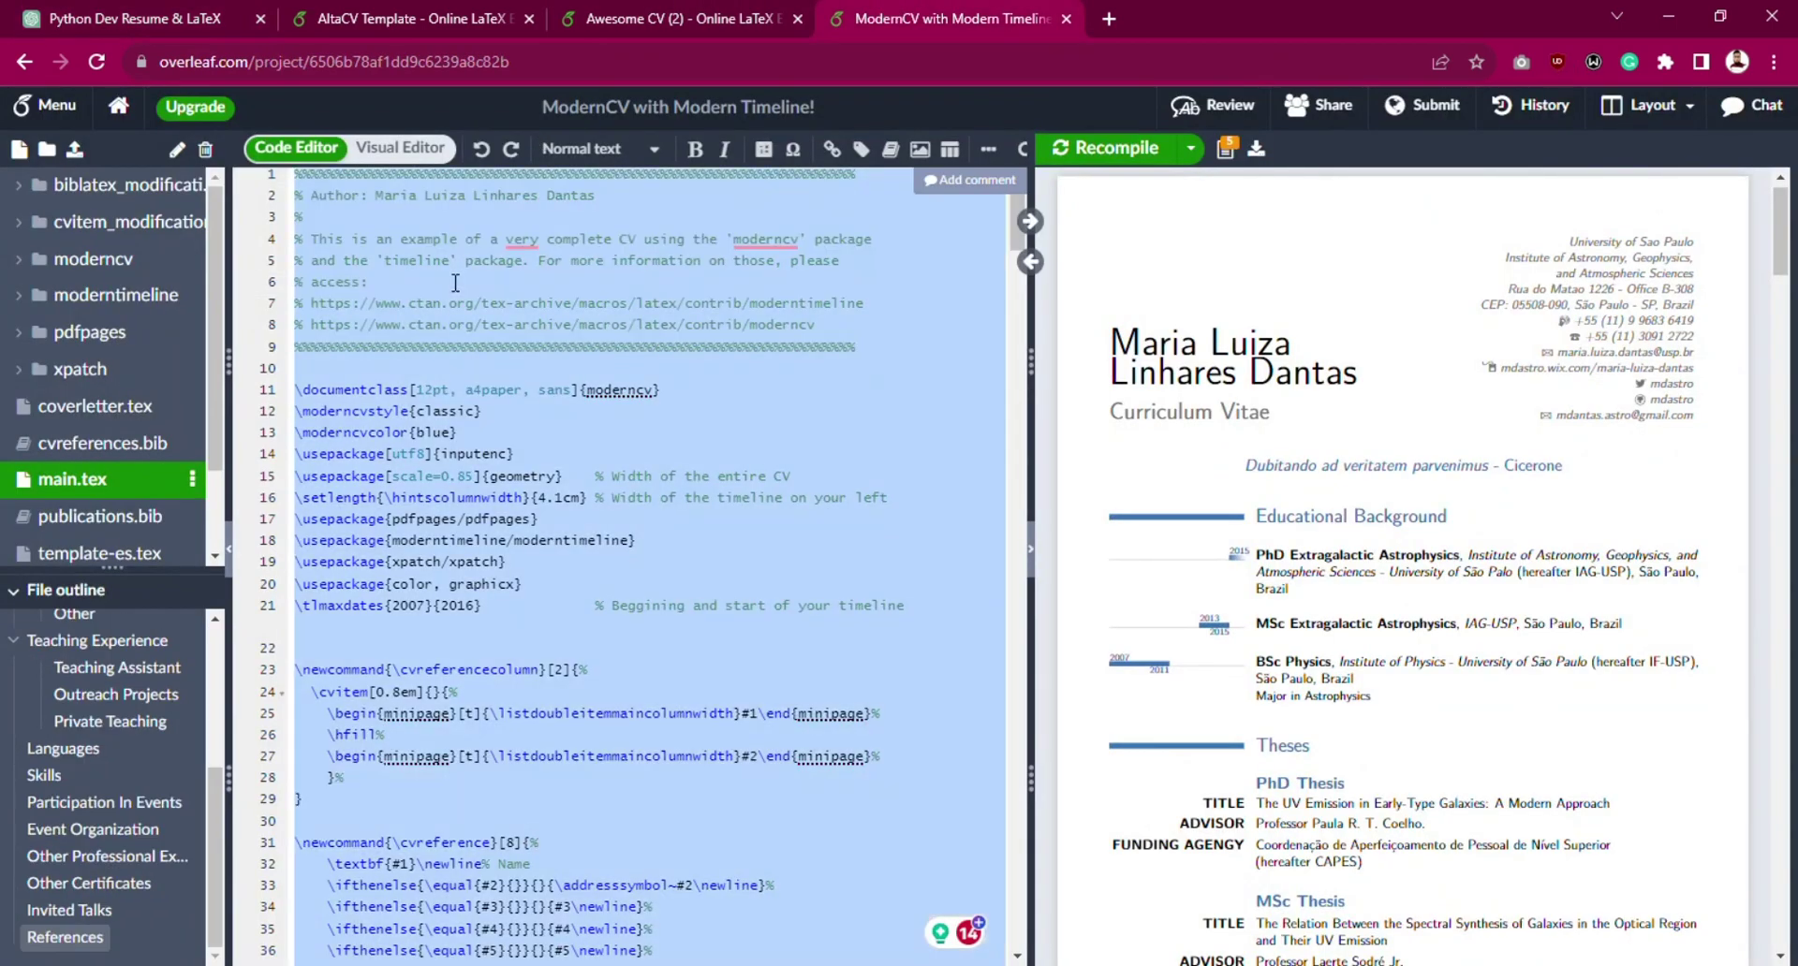
pyautogui.hotkey('ctrl', 'v')
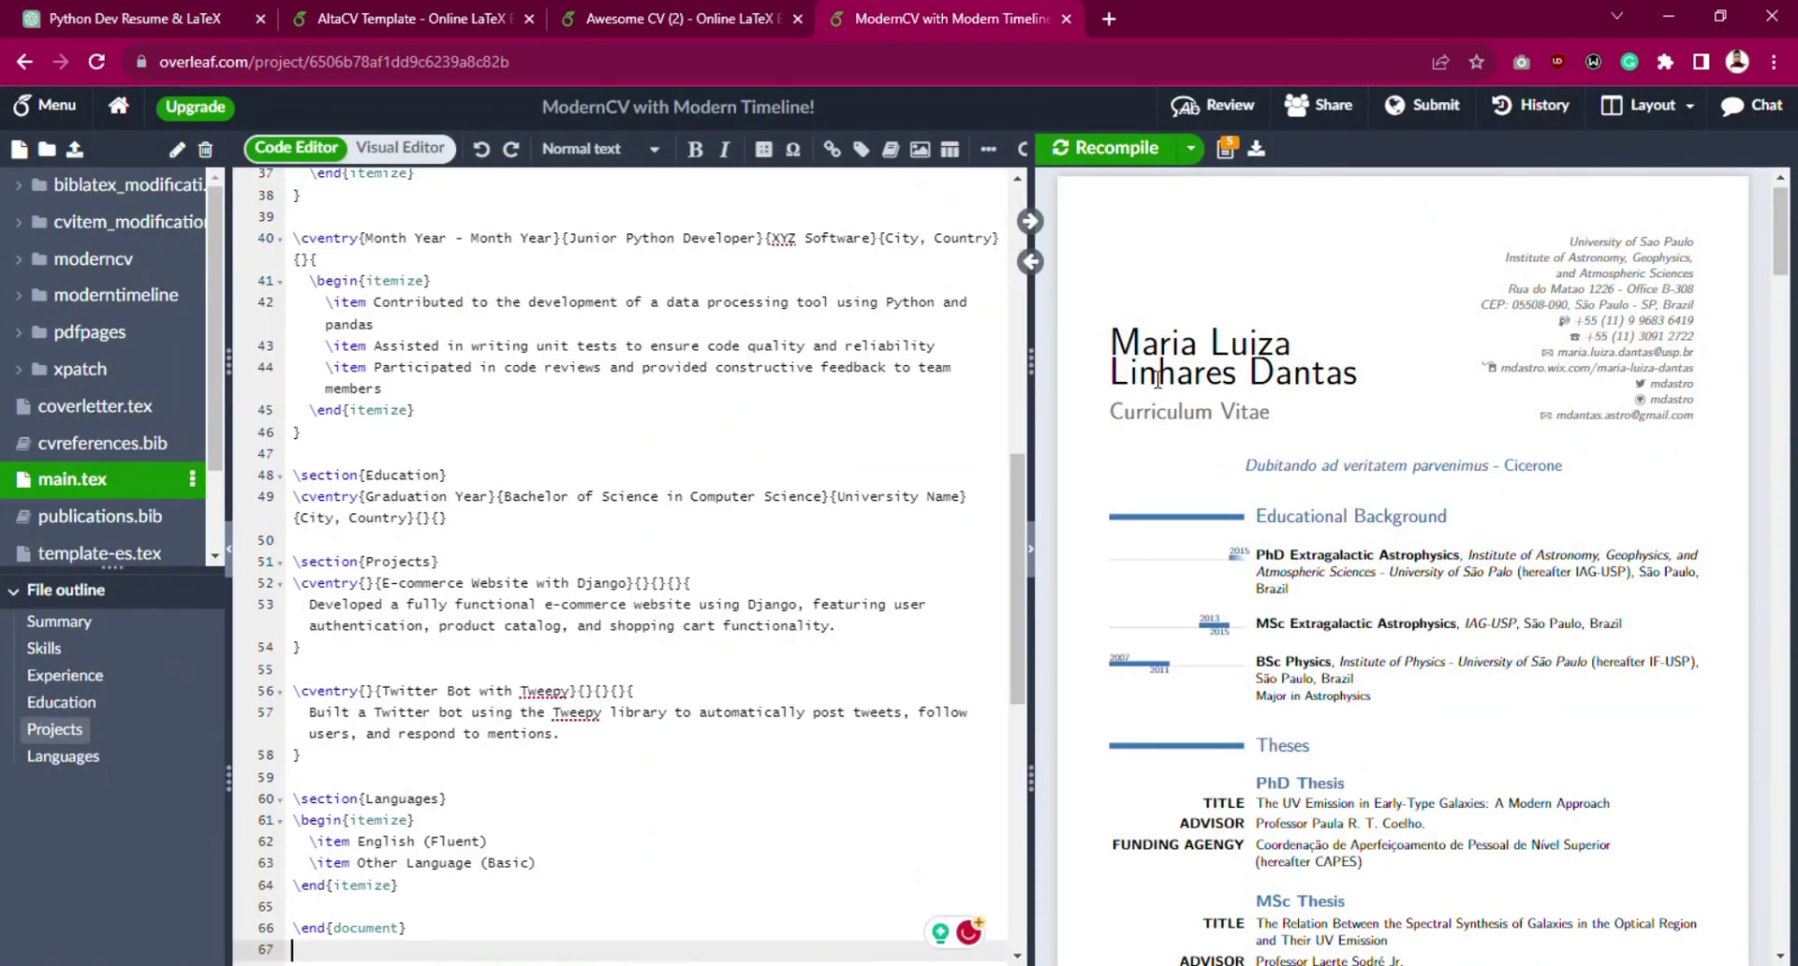
pyautogui.click(1092, 150)
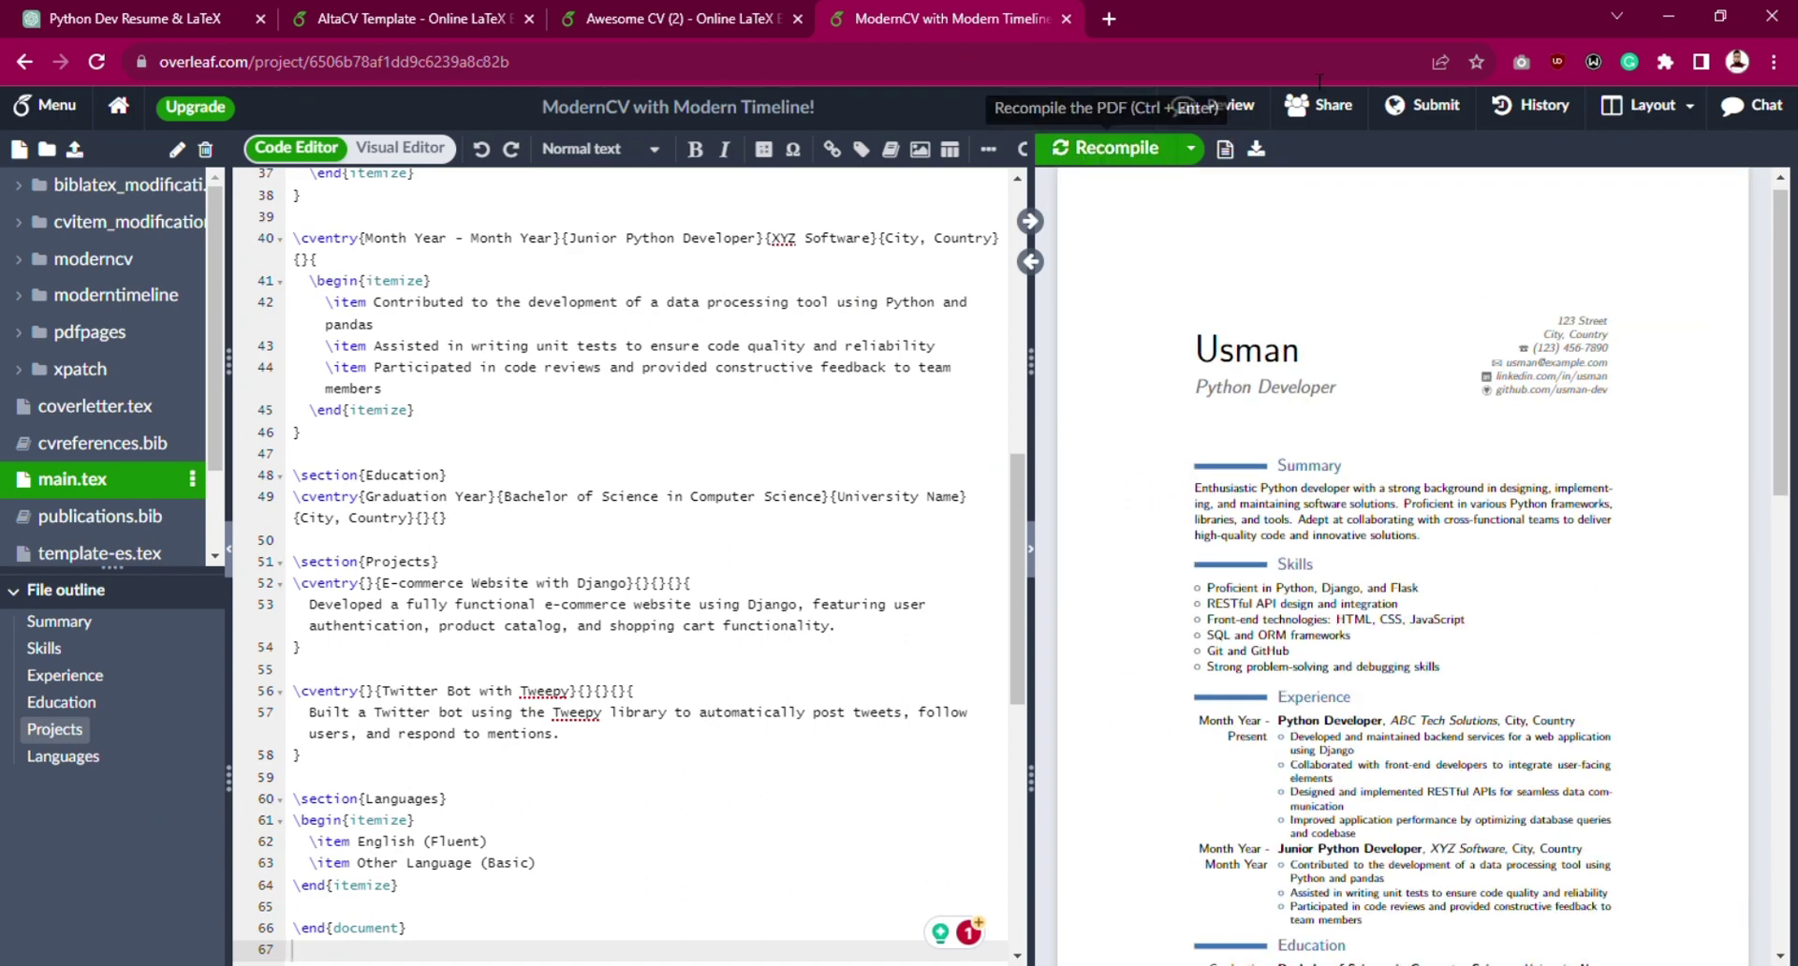
pyautogui.moveTo(1782, 625); pyautogui.dragTo(1783, 230)
pyautogui.hotkey('ctrl', '2')
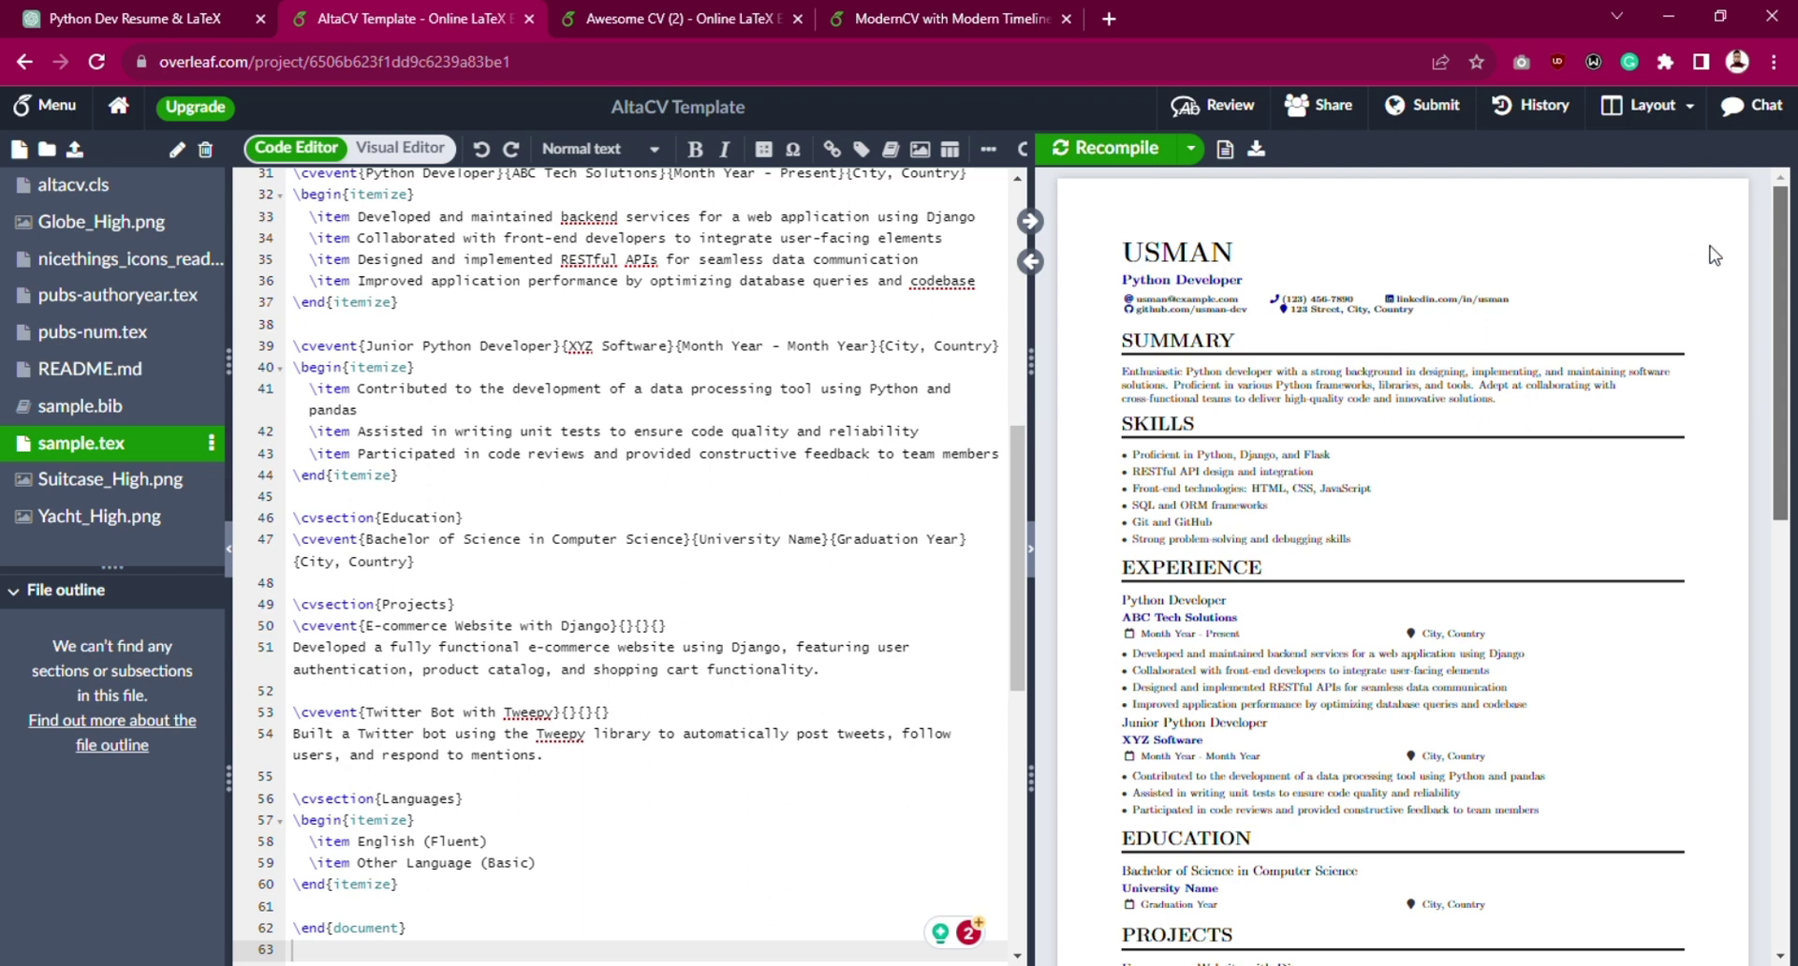
# Scroll through the compiled AltaCV resume PDF, then return to the ChatGPT conversation.
pyautogui.moveTo(1788, 262)
pyautogui.mouseDown()
pyautogui.moveTo(1788, 468)
pyautogui.moveTo(1786, 262)
pyautogui.mouseUp()
pyautogui.hotkey('ctrl', 'shift', 'Tab')
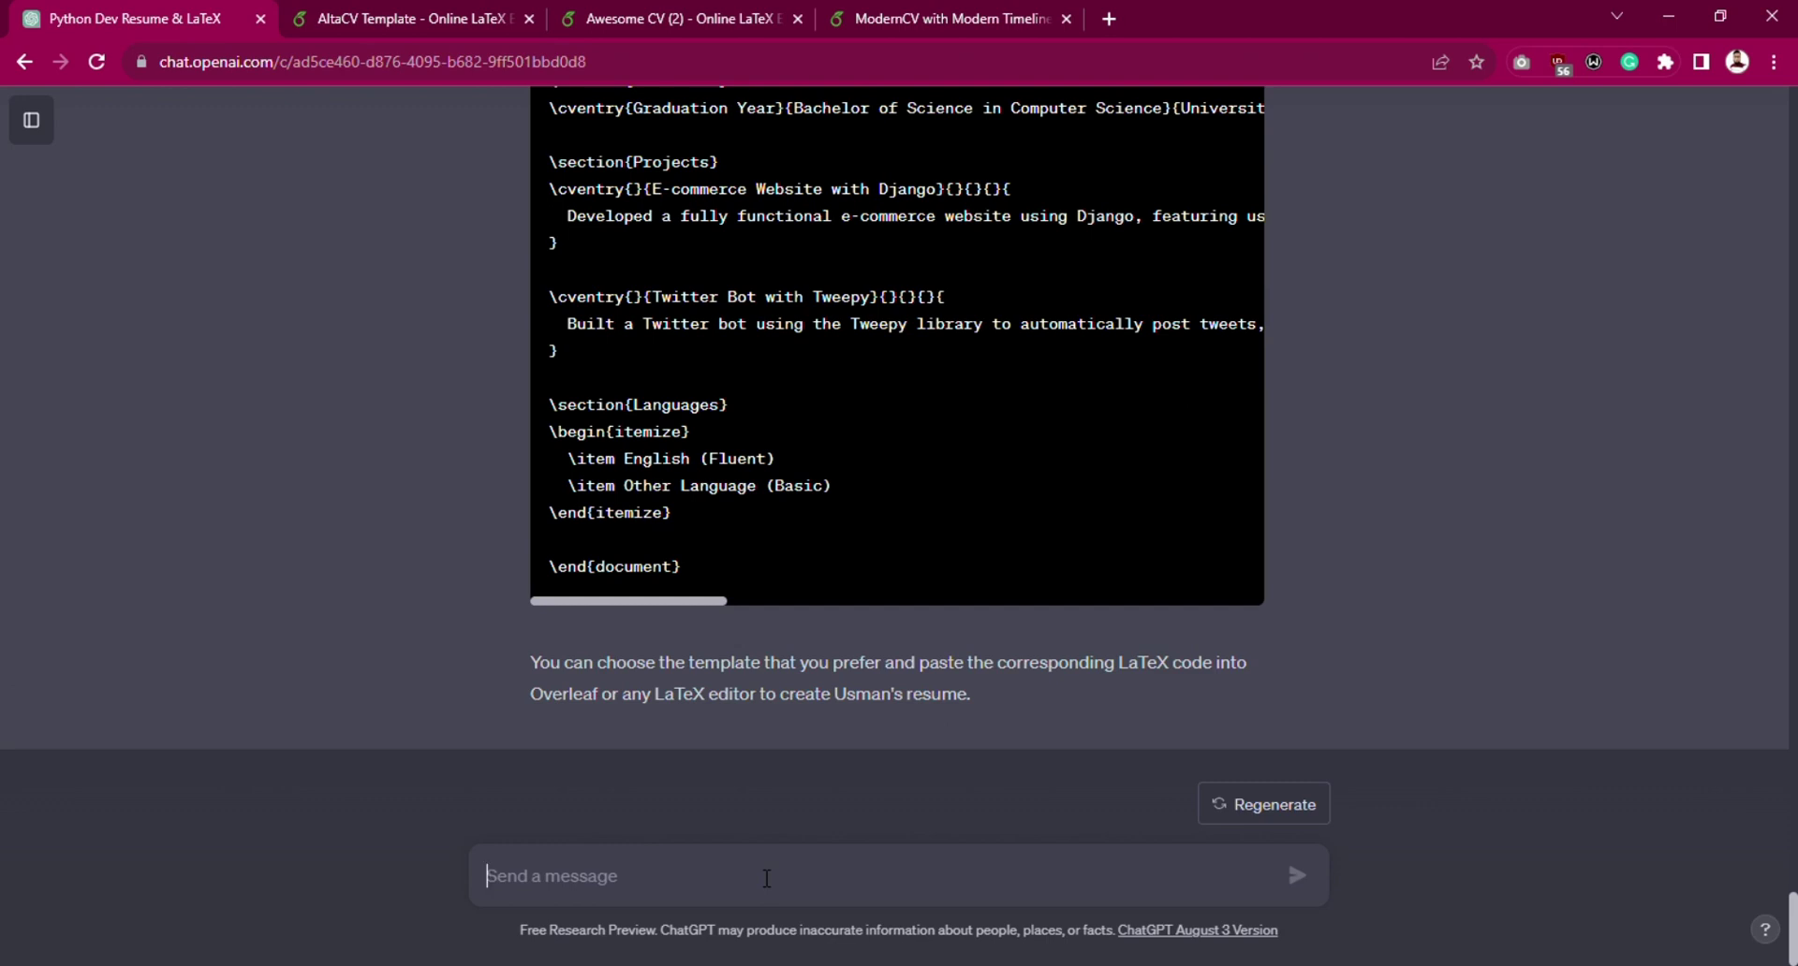
# Ask ChatGPT for more professional fonts in the three templates and copy the AltaCV libertine class line.
pyautogui.write('Try to use more professional font')
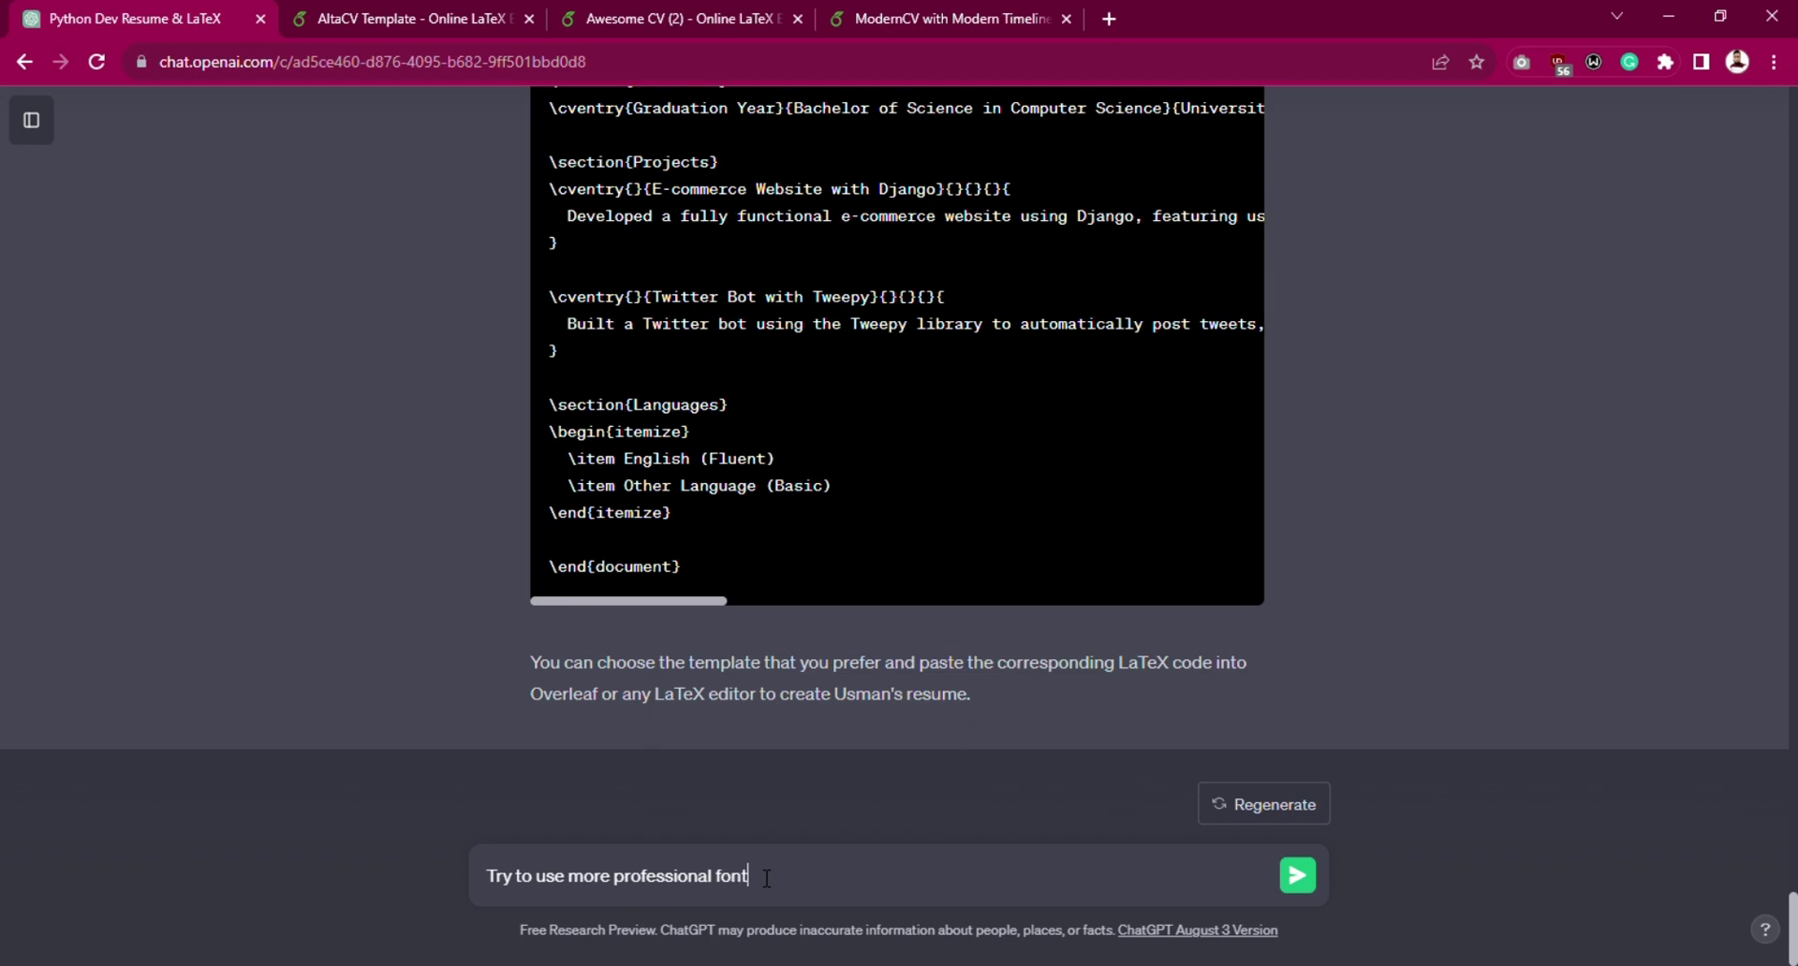
pyautogui.write('s in these three templates')
pyautogui.press('Return')
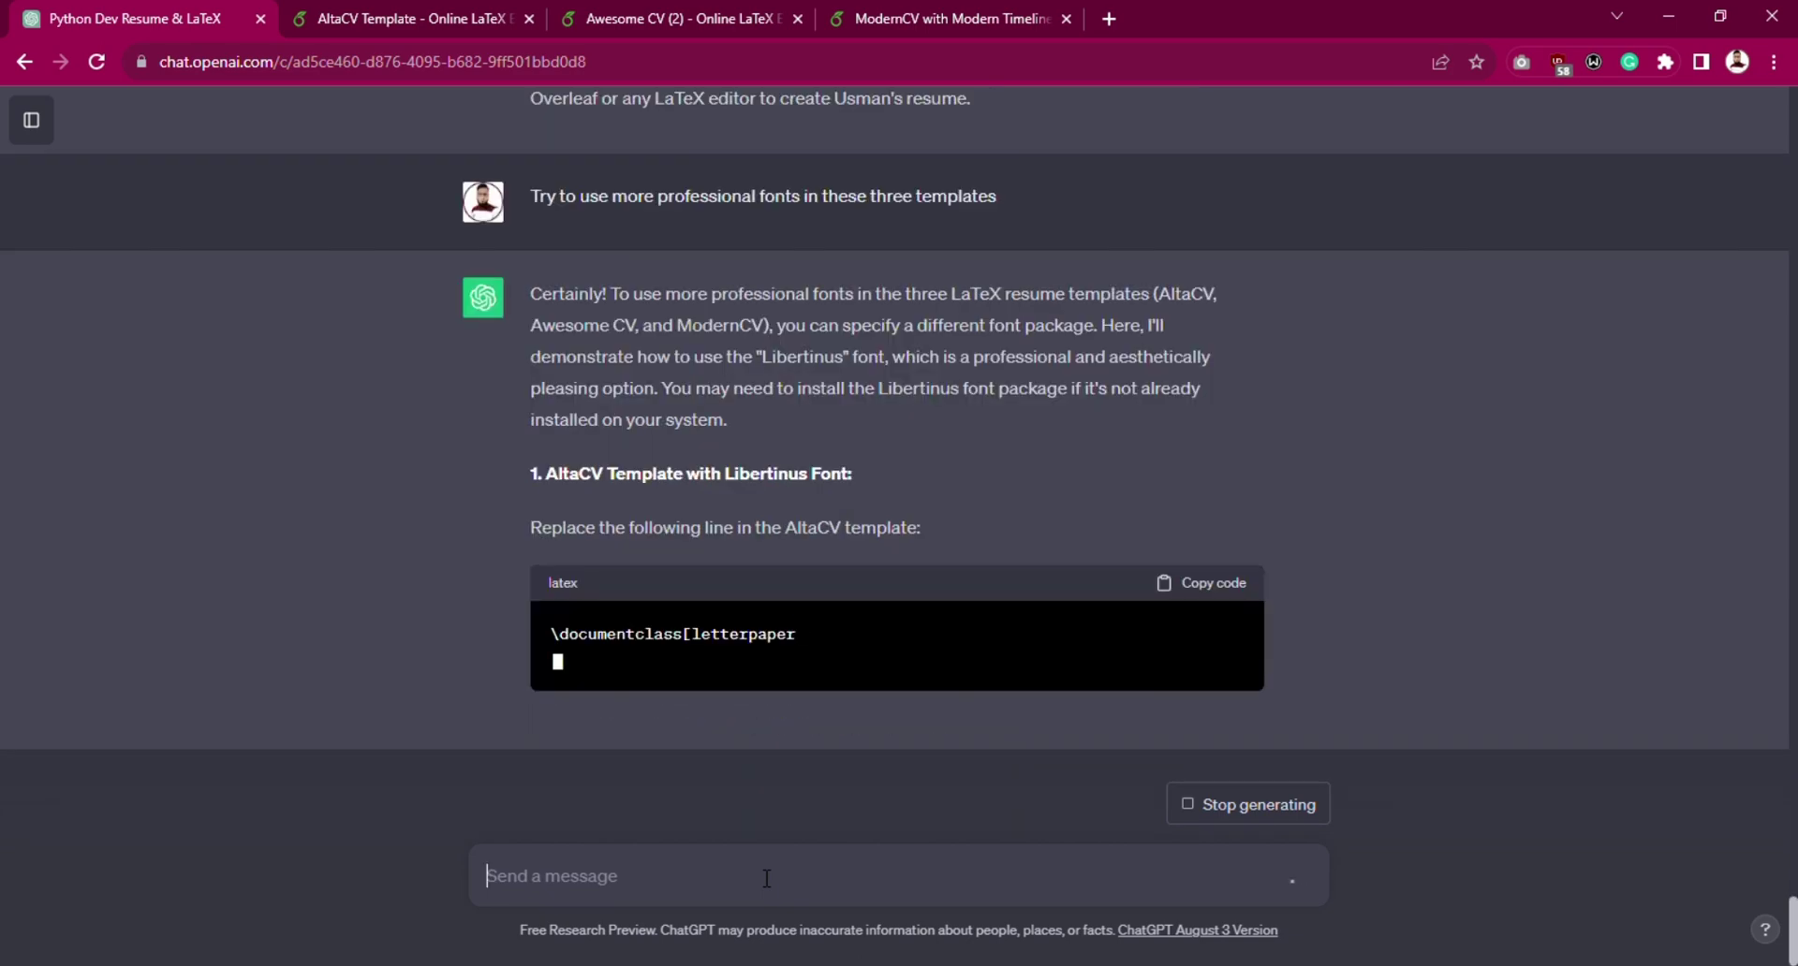
pyautogui.scroll(10, 1086, 623)
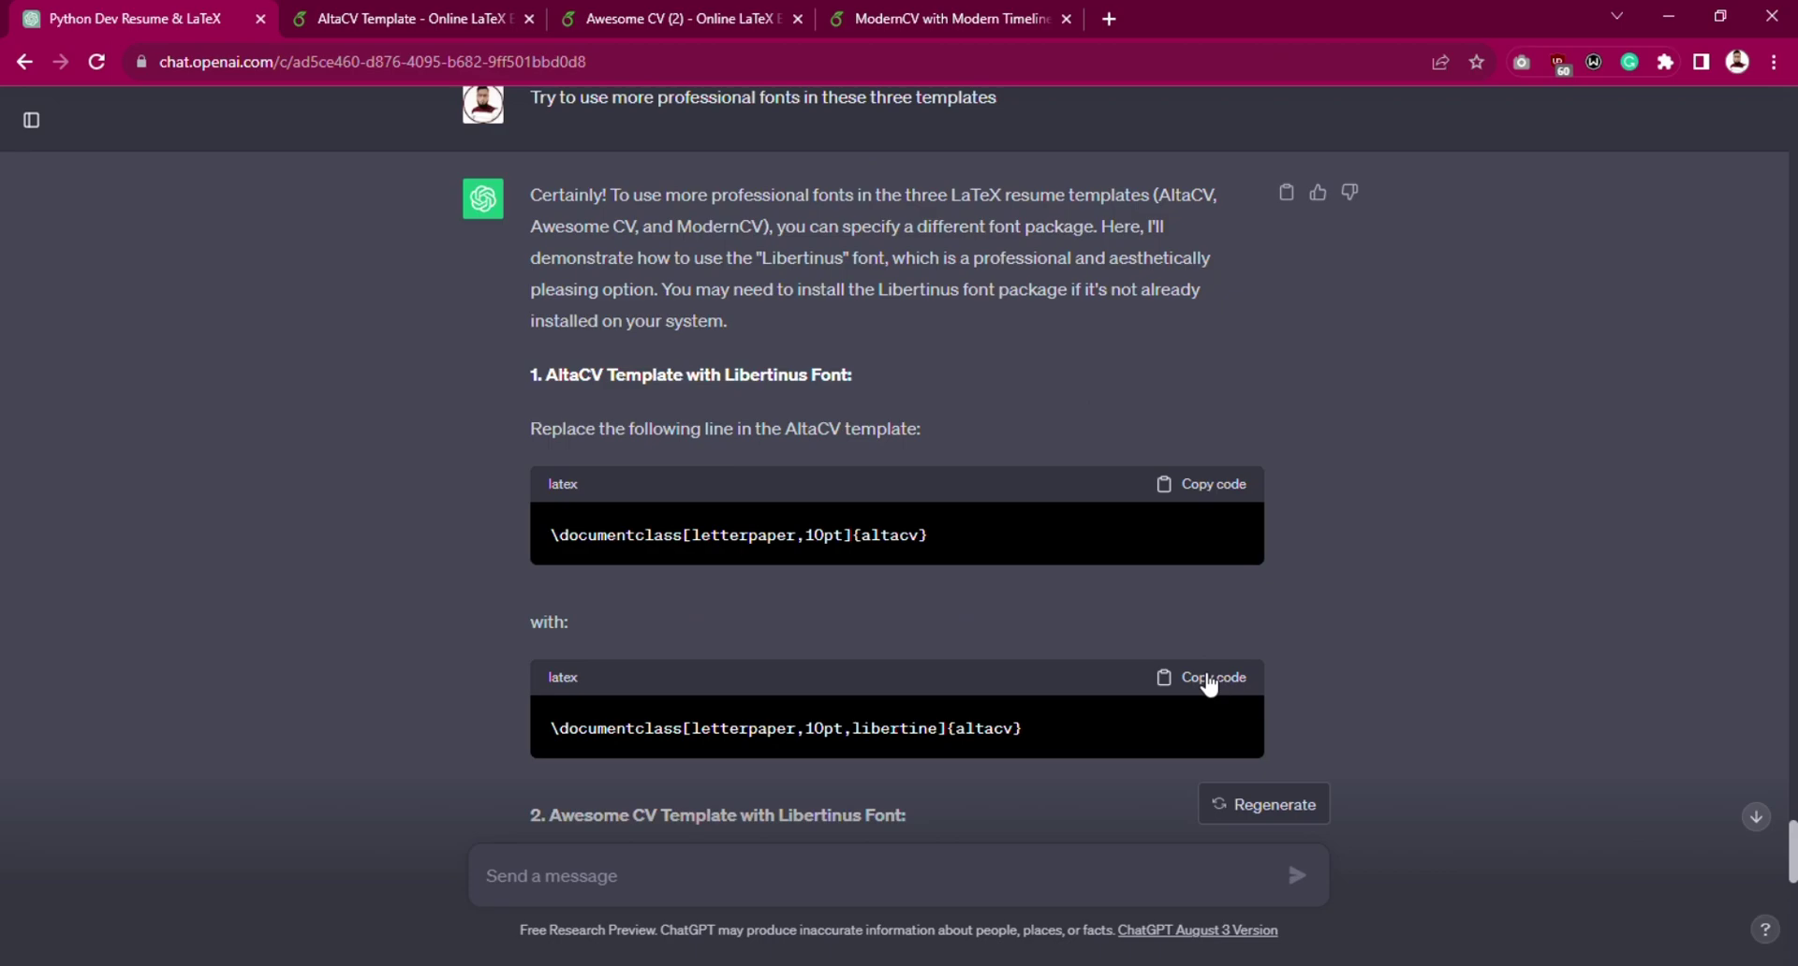
pyautogui.click(1209, 683)
pyautogui.click(365, 11)
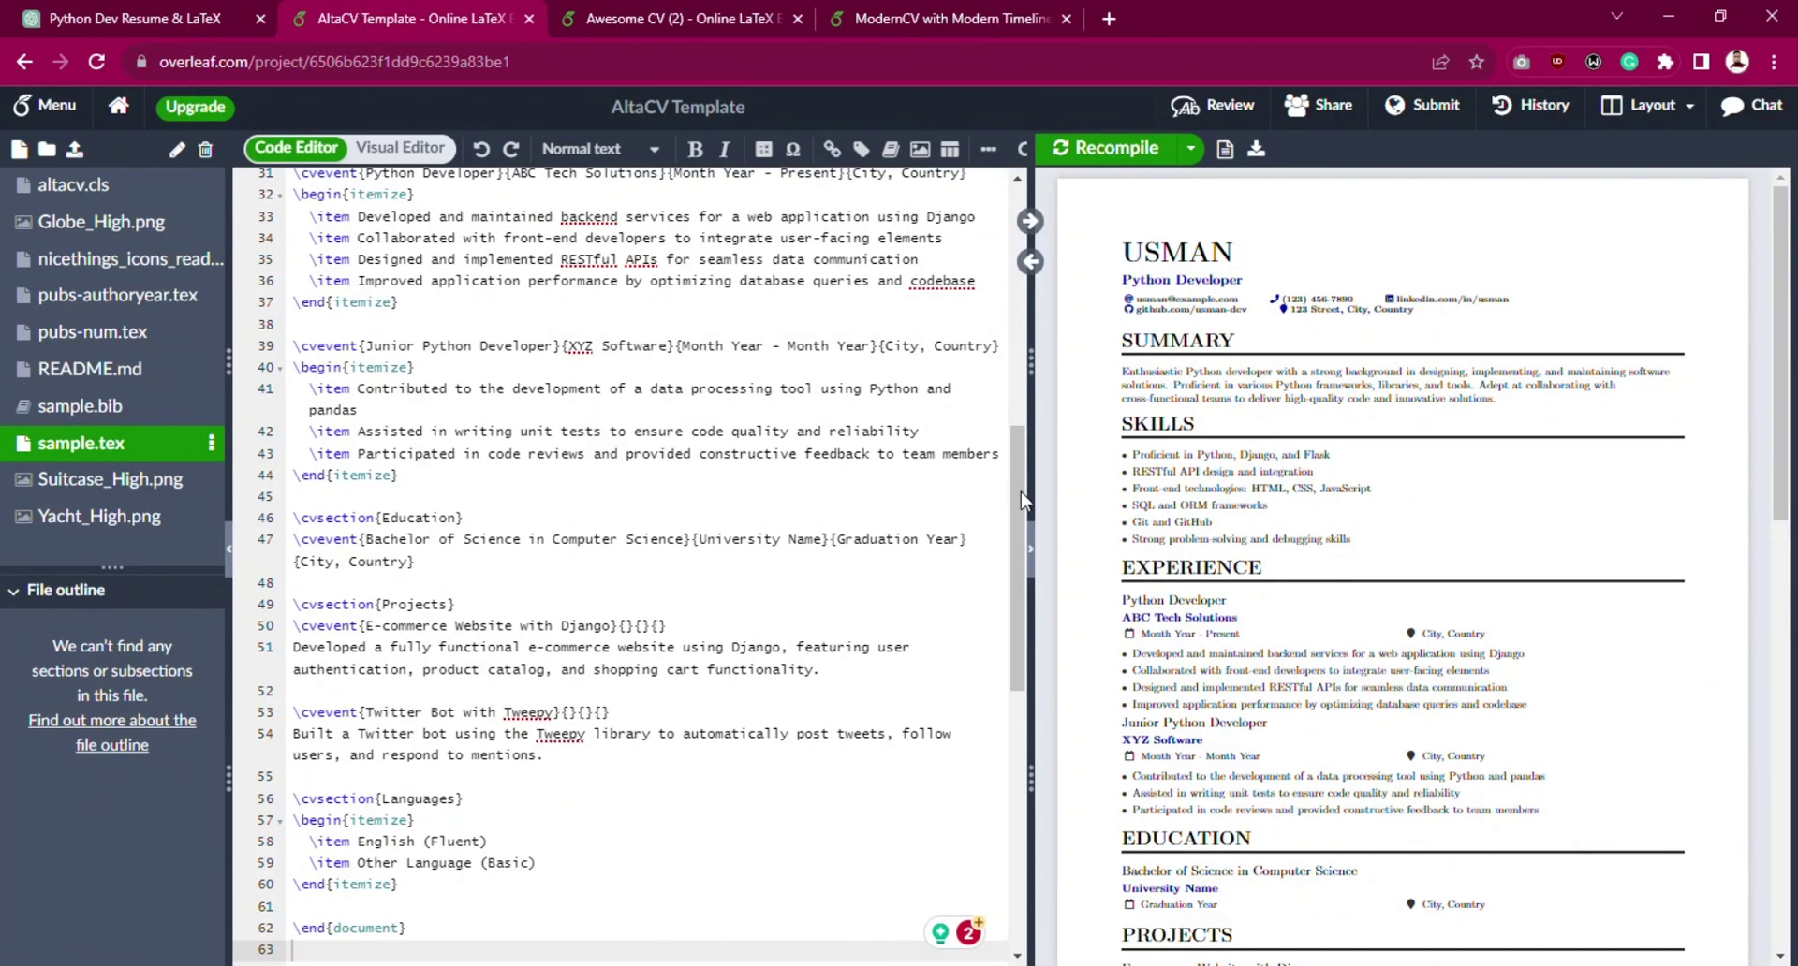
# Replace AltaCV's line-1 \documentclass with the libertine version and recompile the resume.
pyautogui.moveTo(1017, 497); pyautogui.dragTo(1048, 176)
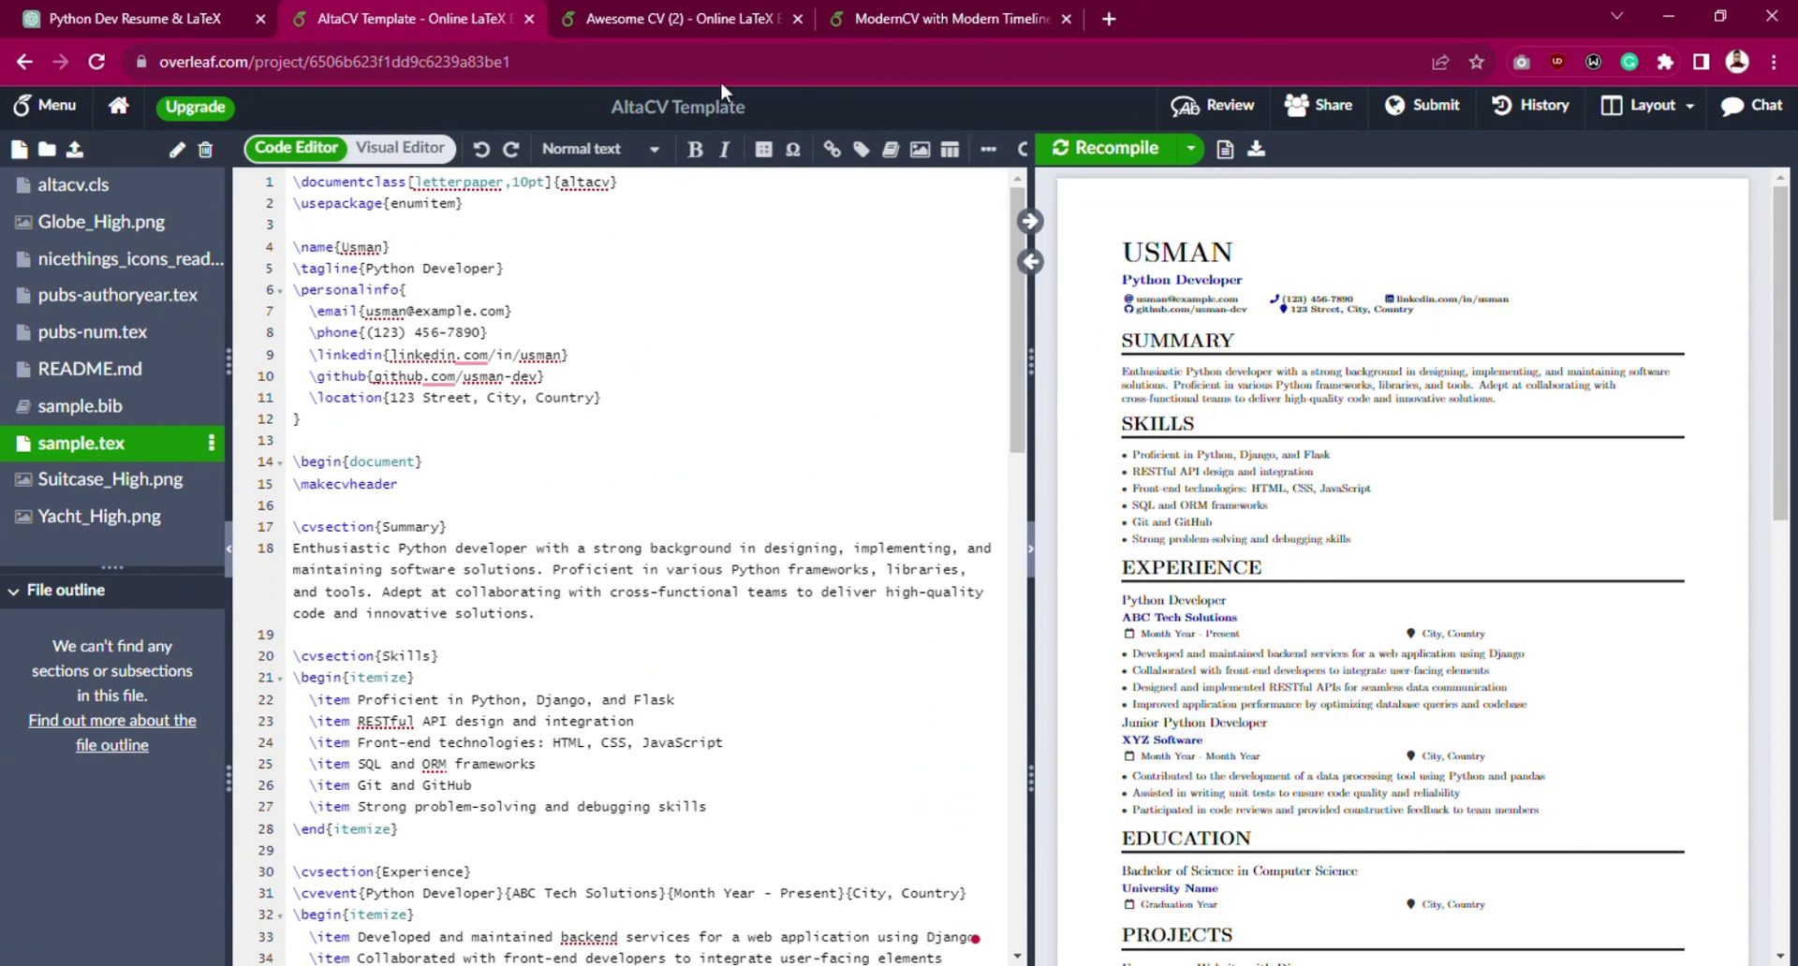
pyautogui.tripleClick(607, 187)
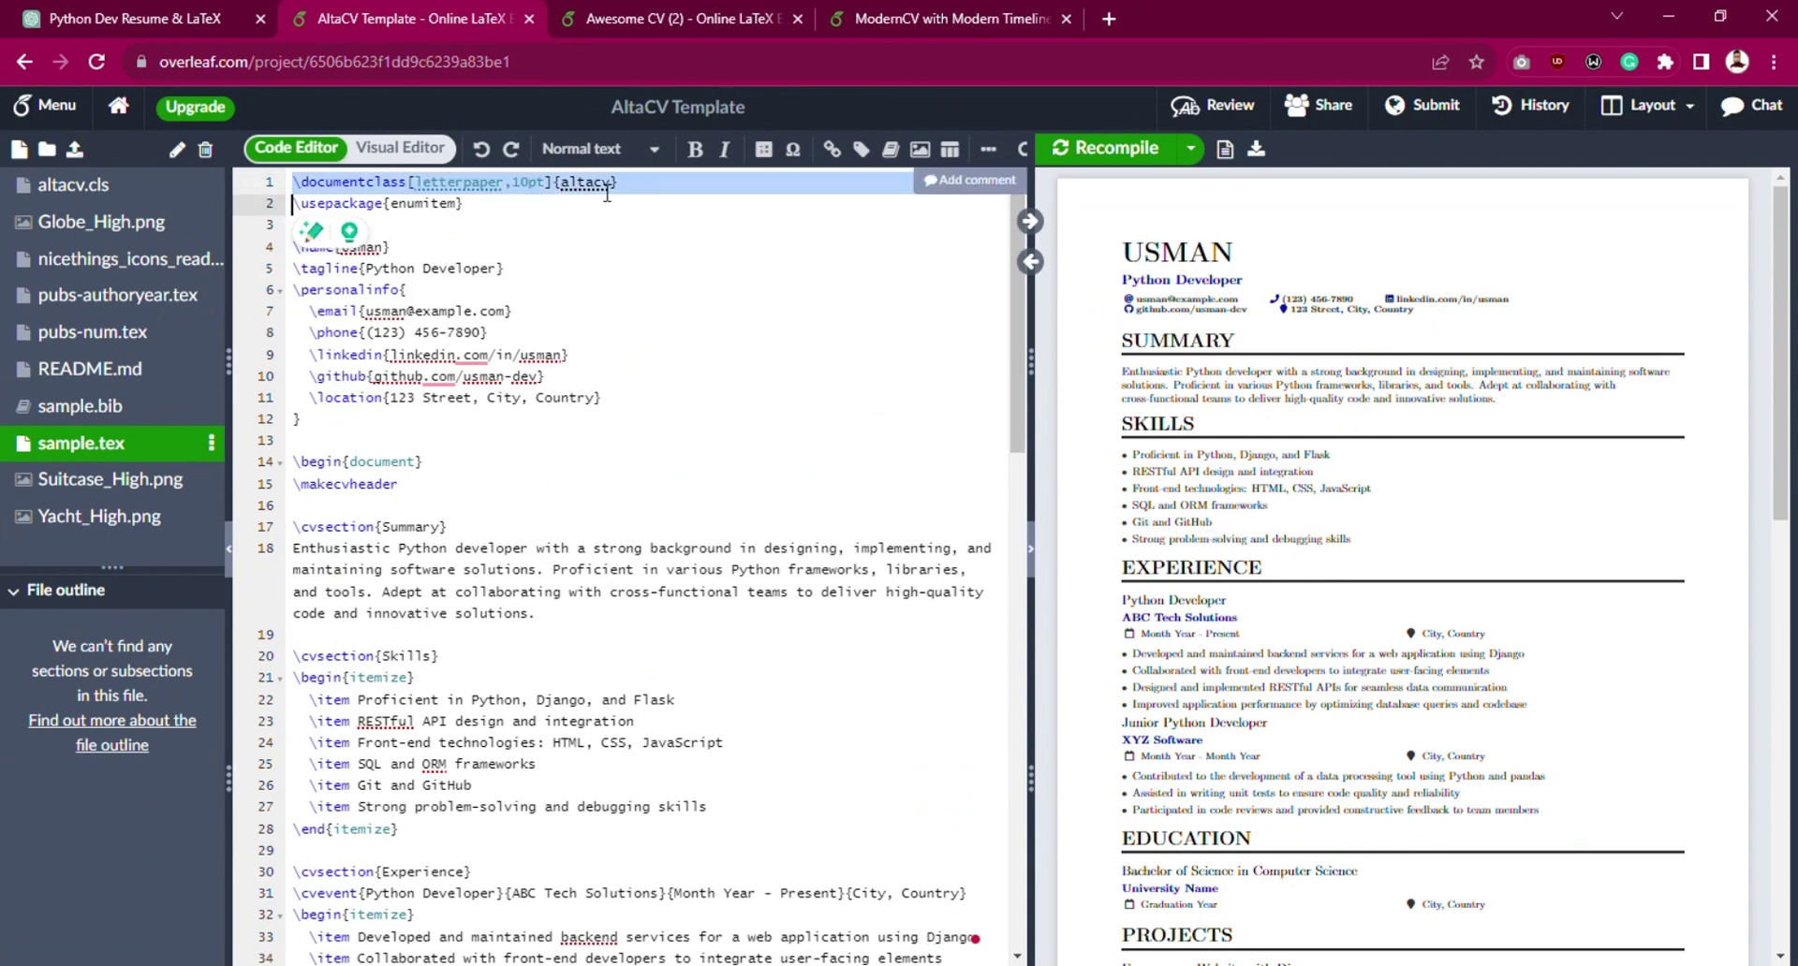
pyautogui.hotkey('ctrl', 'v')
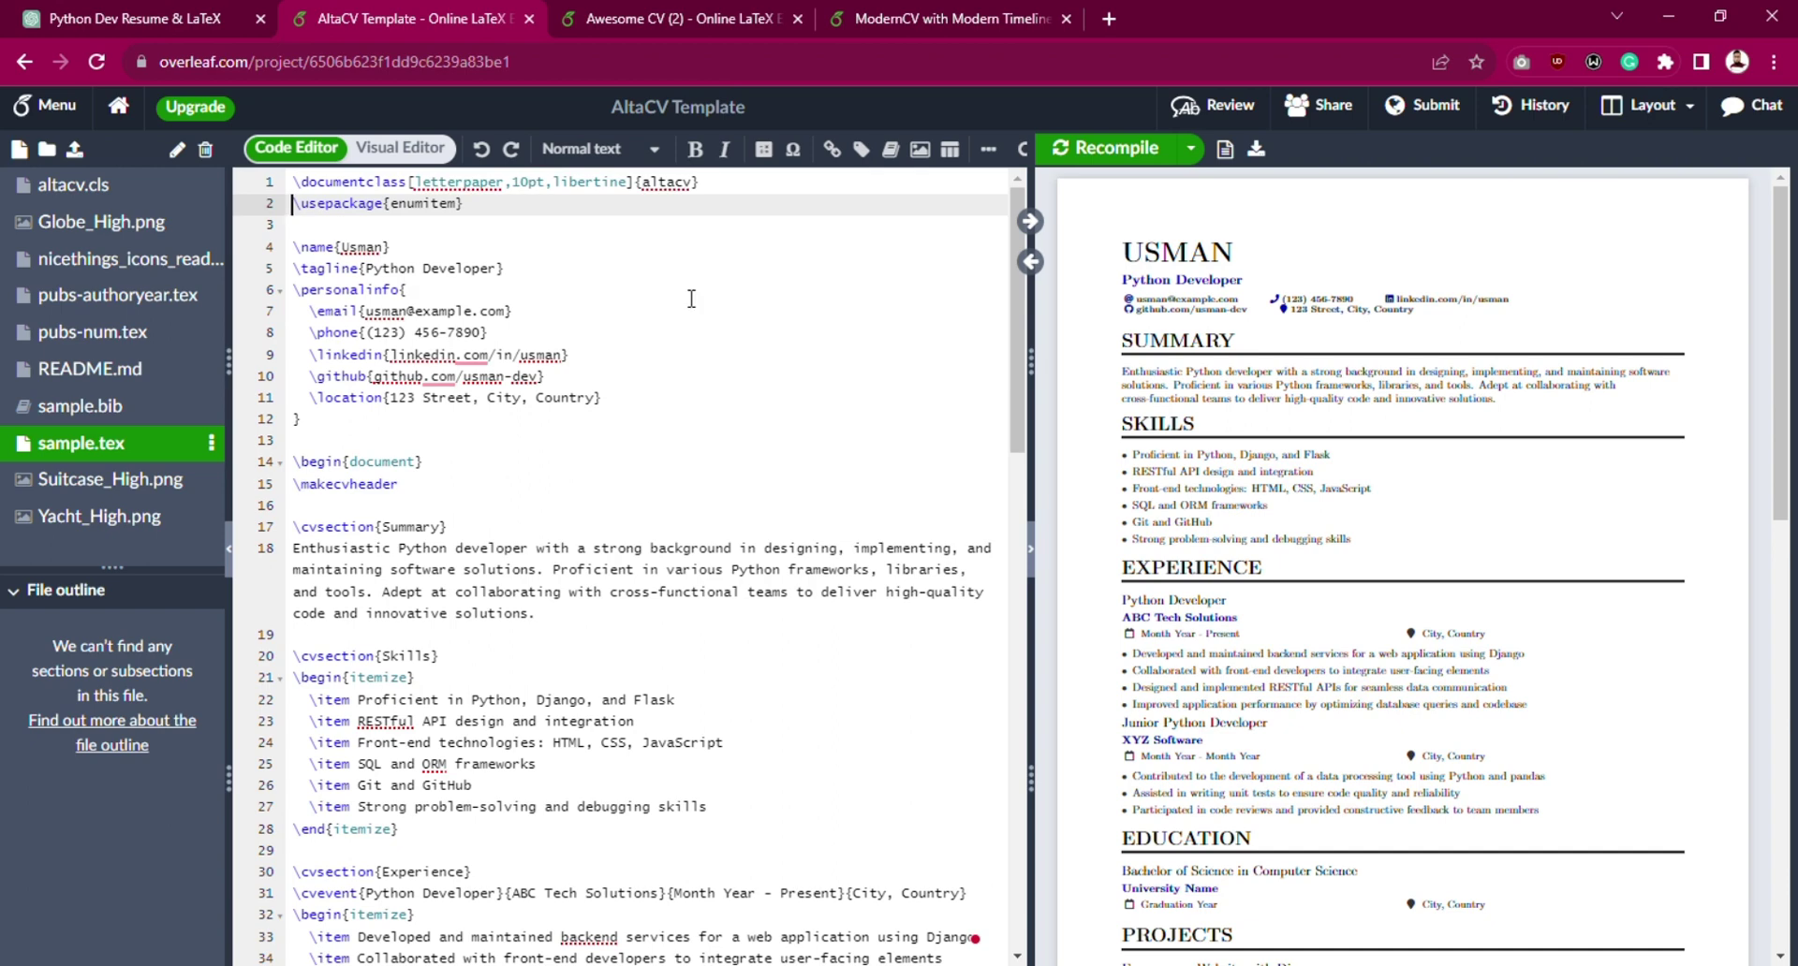
pyautogui.click(1114, 150)
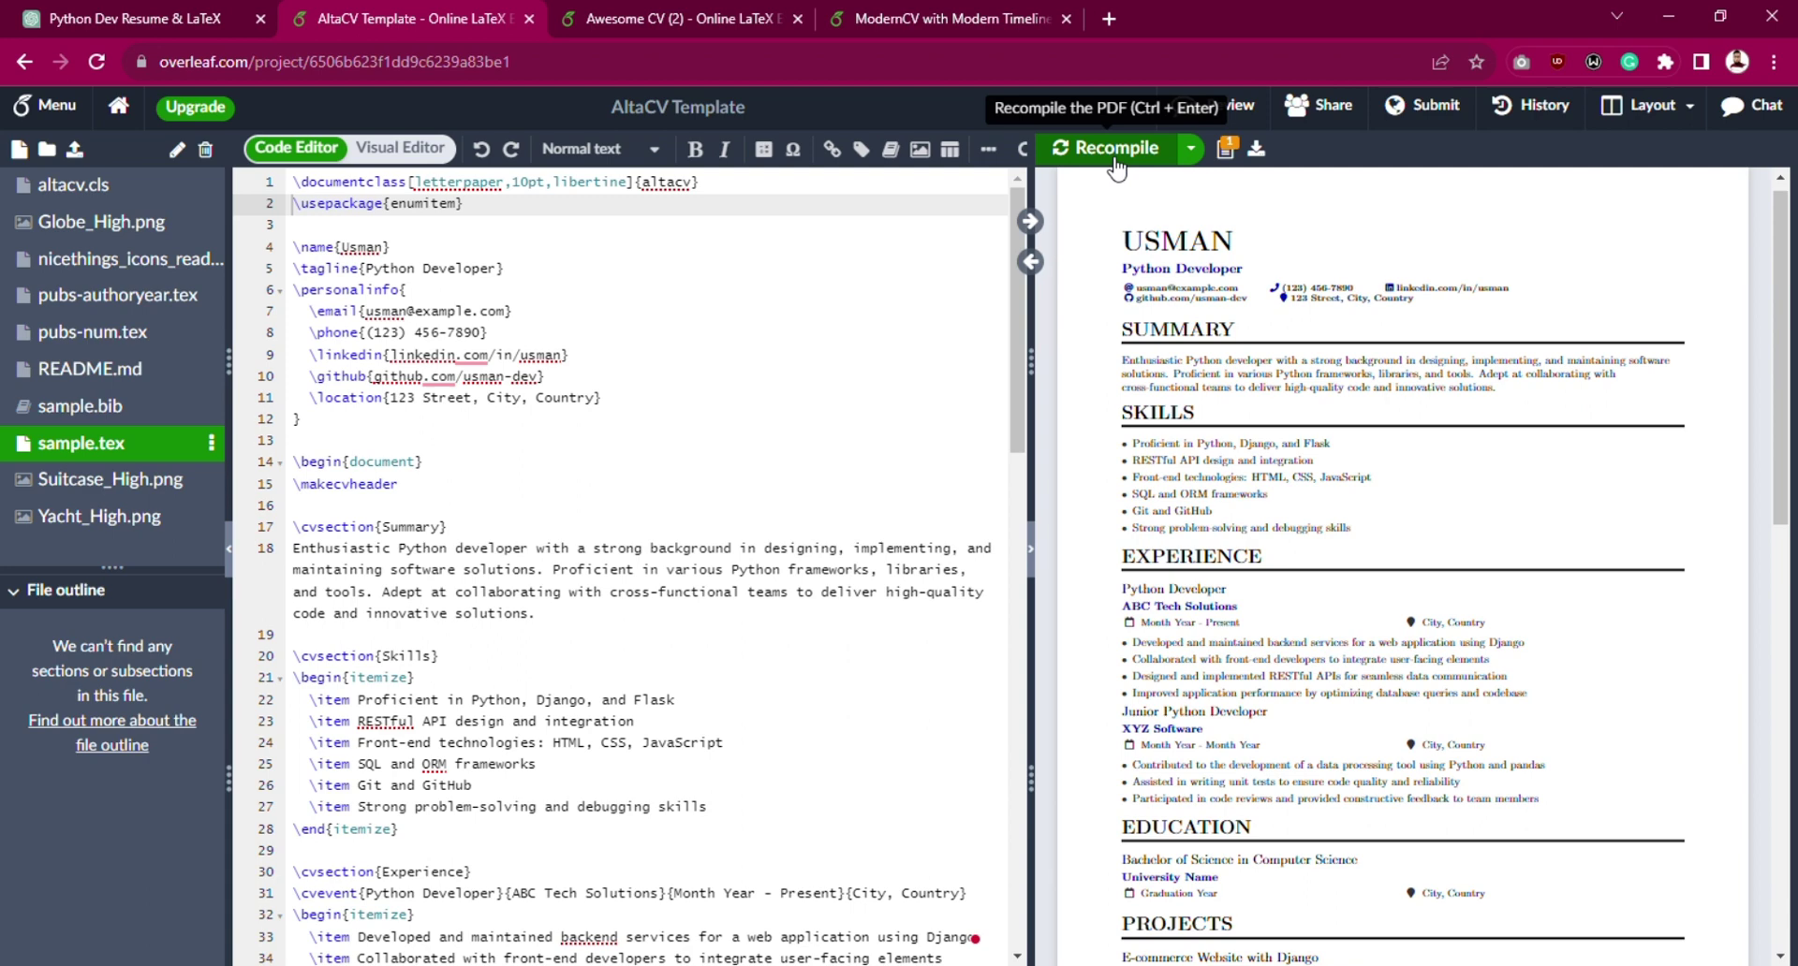
# Copy ChatGPT's libertine Awesome CV class line, paste it over line 1, and recompile.
pyautogui.click(131, 19)
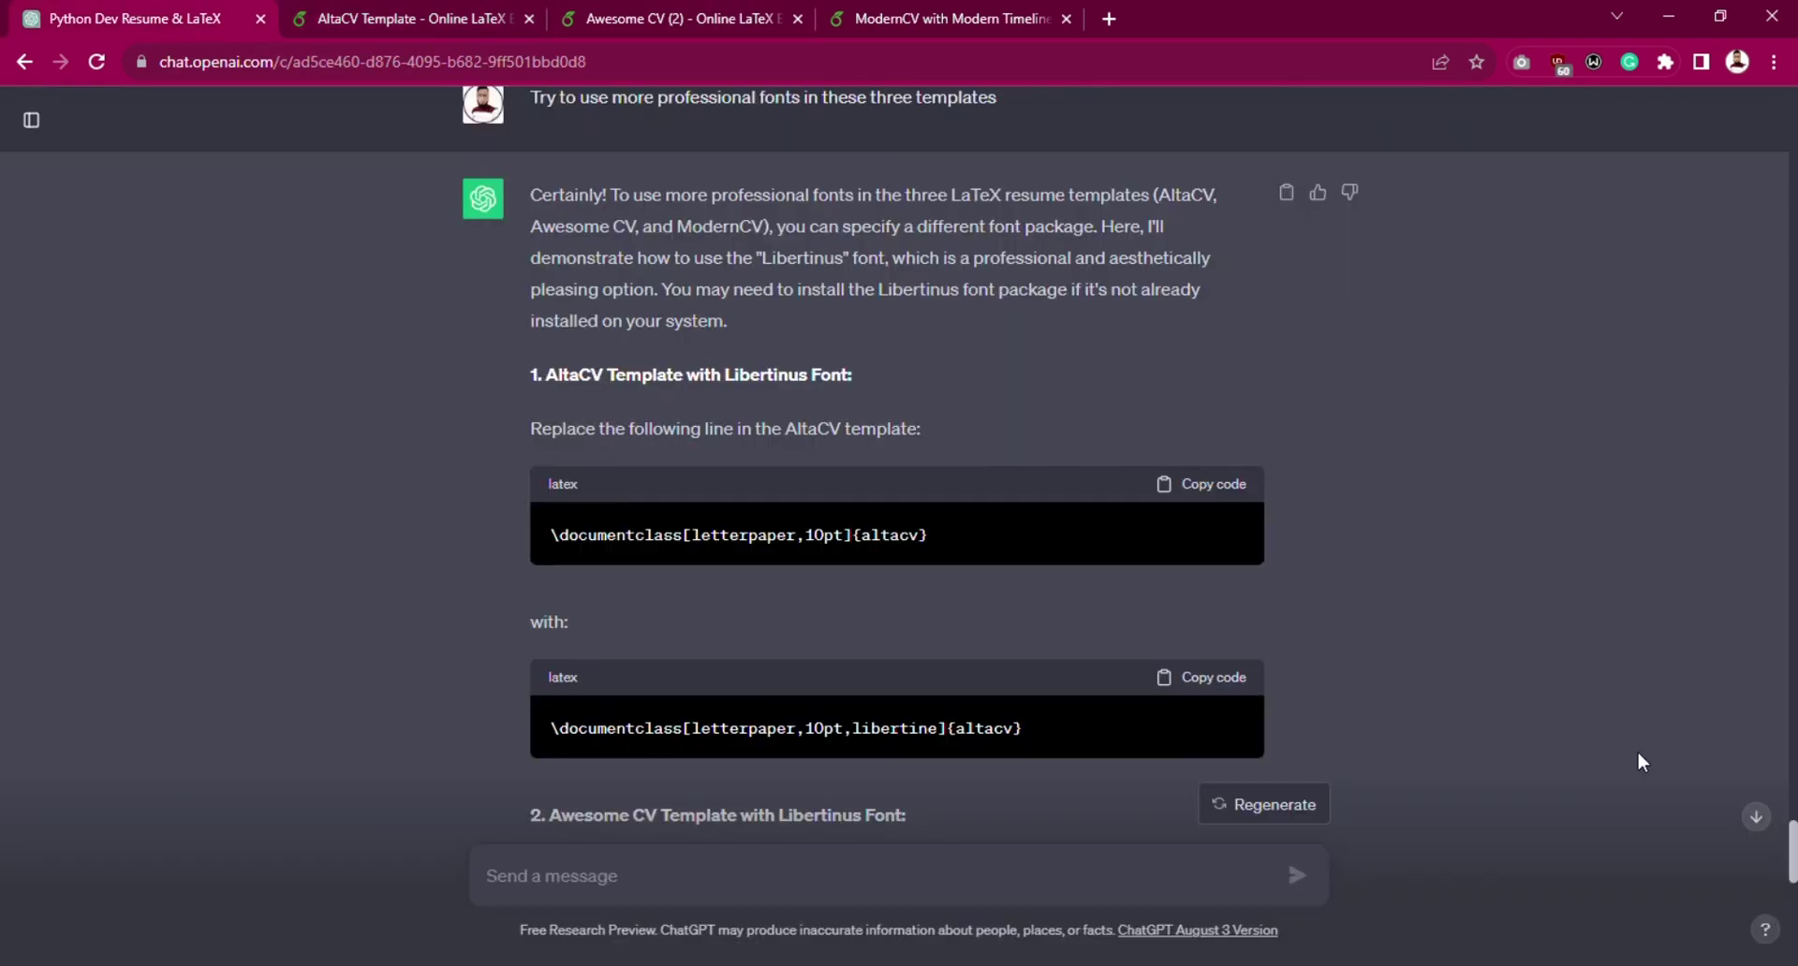
pyautogui.scroll(-3, 1246, 582)
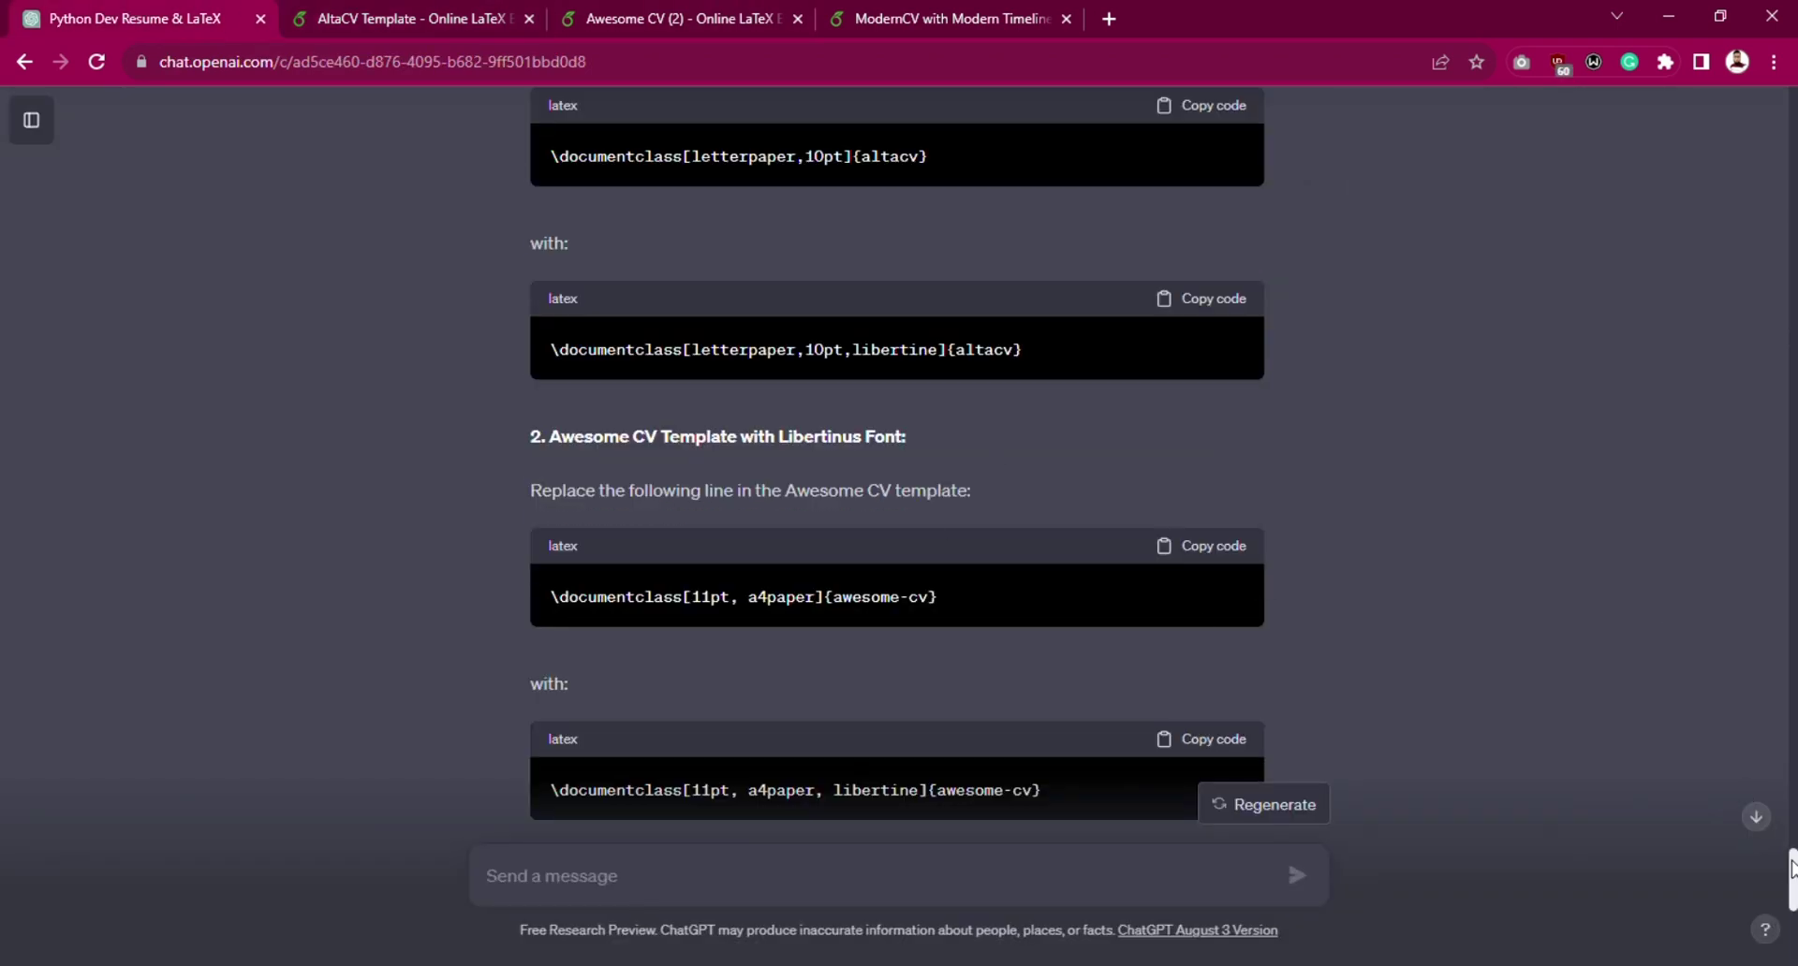
pyautogui.moveTo(1790, 873); pyautogui.dragTo(1790, 882)
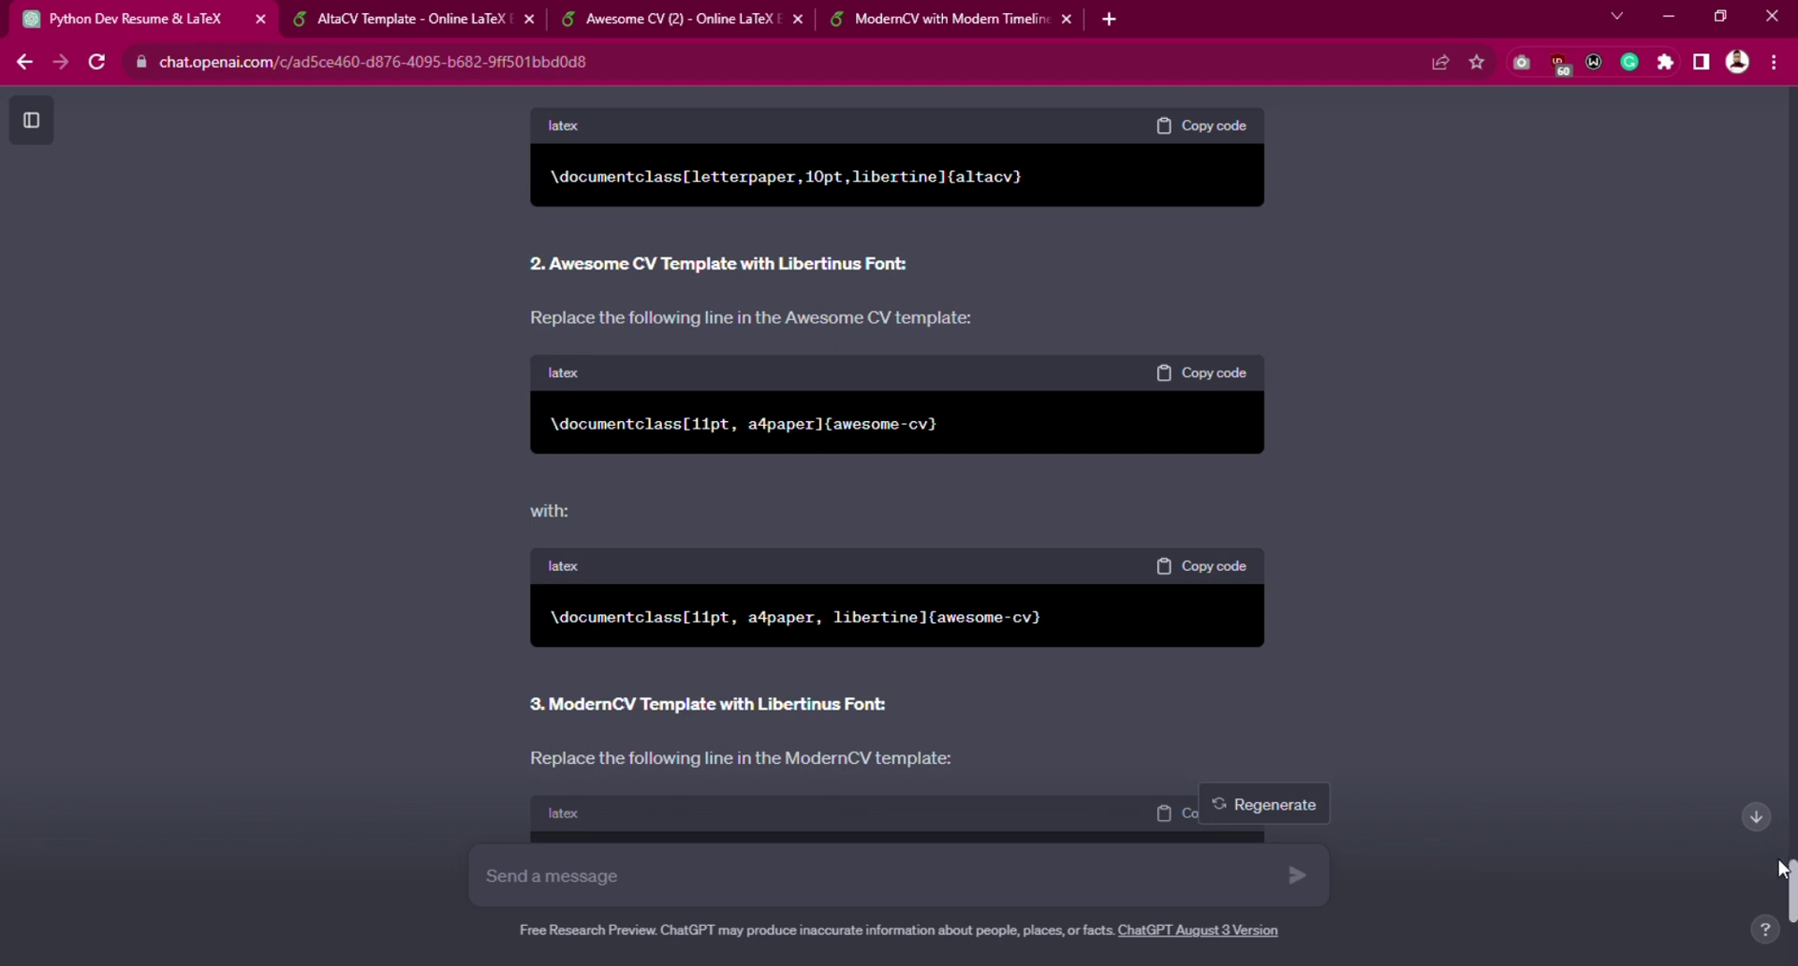
pyautogui.click(1203, 568)
pyautogui.click(674, 19)
pyautogui.moveTo(1016, 842); pyautogui.dragTo(1011, 195)
pyautogui.moveTo(531, 182); pyautogui.dragTo(646, 187)
pyautogui.write('\\documentclass[11pt, a4paper, libertine]{awesome-cv}')
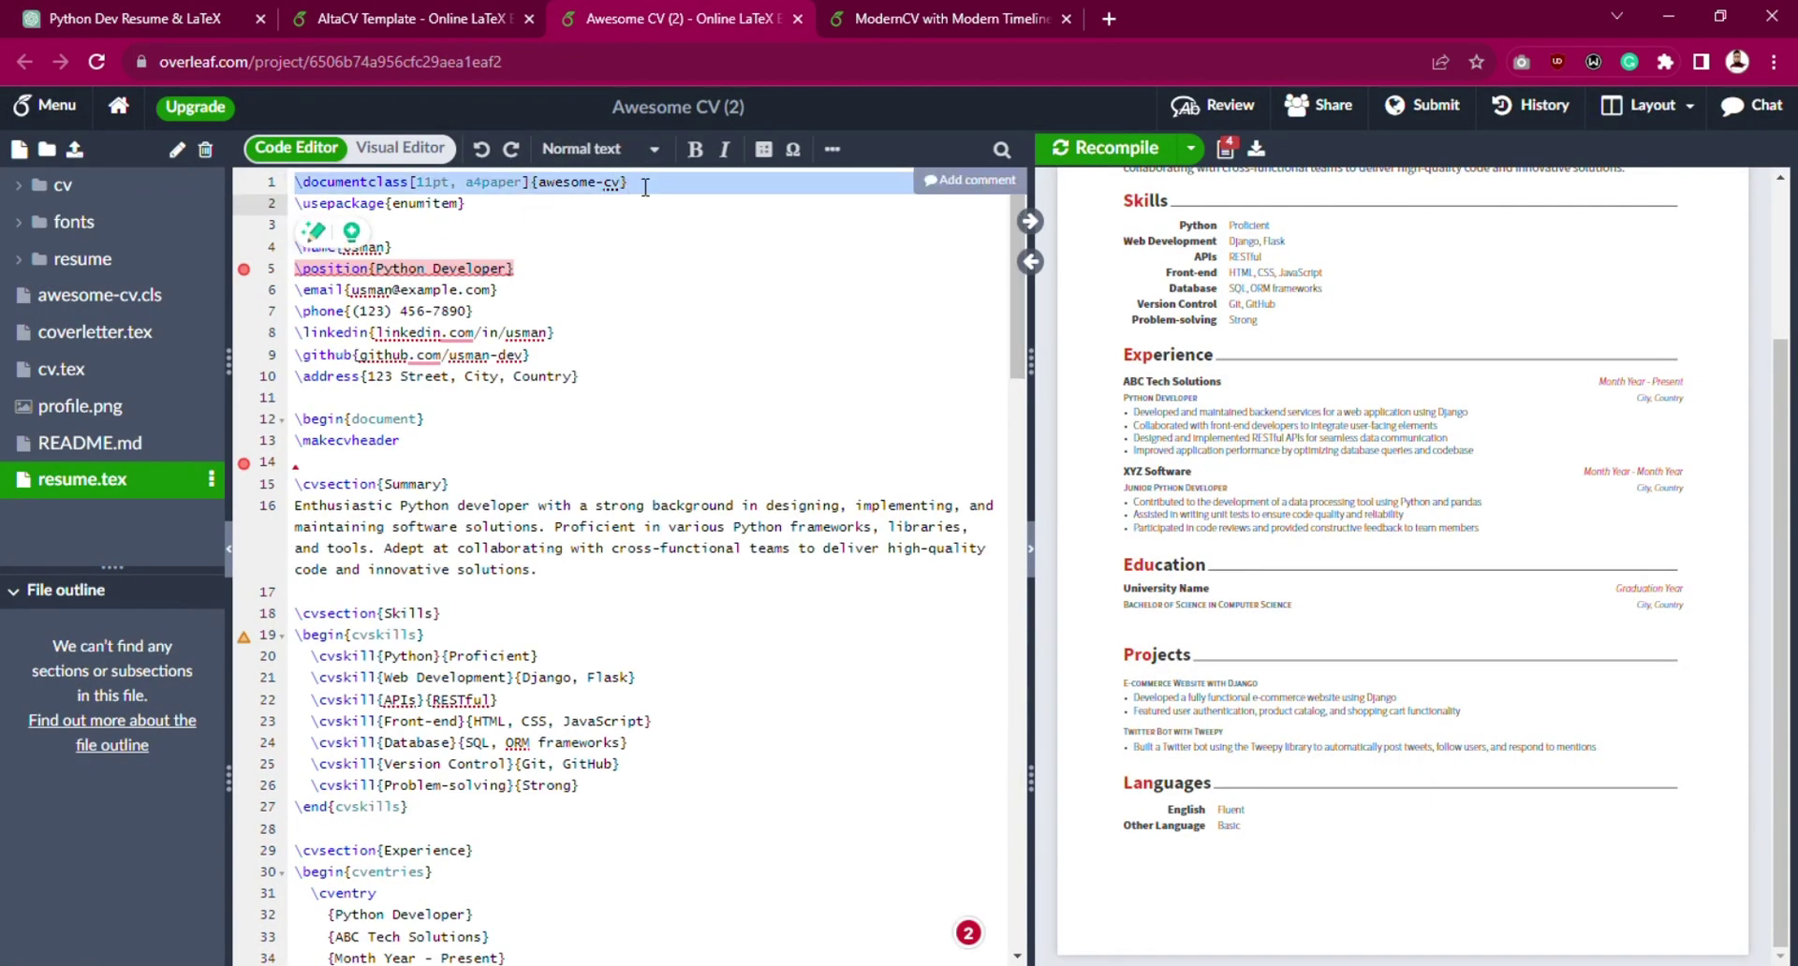
pyautogui.click(1081, 150)
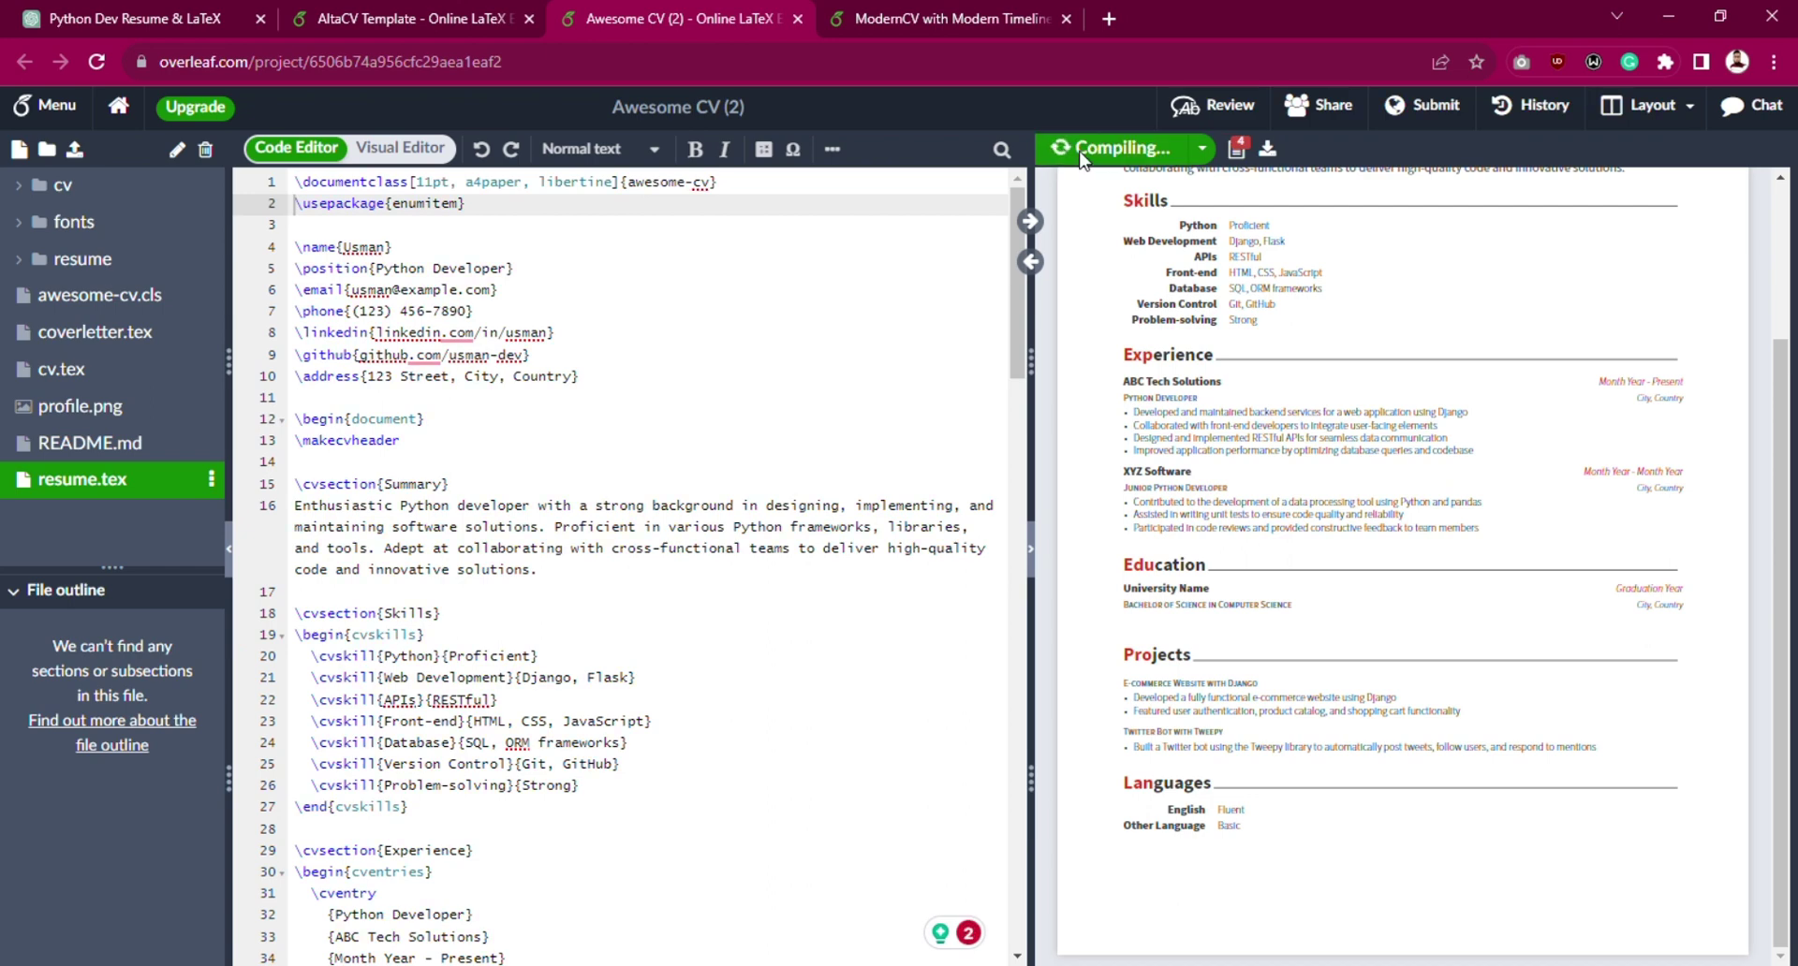
pyautogui.moveTo(1781, 416); pyautogui.dragTo(1770, 201)
# Paste ChatGPT's libertine ModernCV class line over line 1 of main.tex and recompile.
pyautogui.click(192, 17)
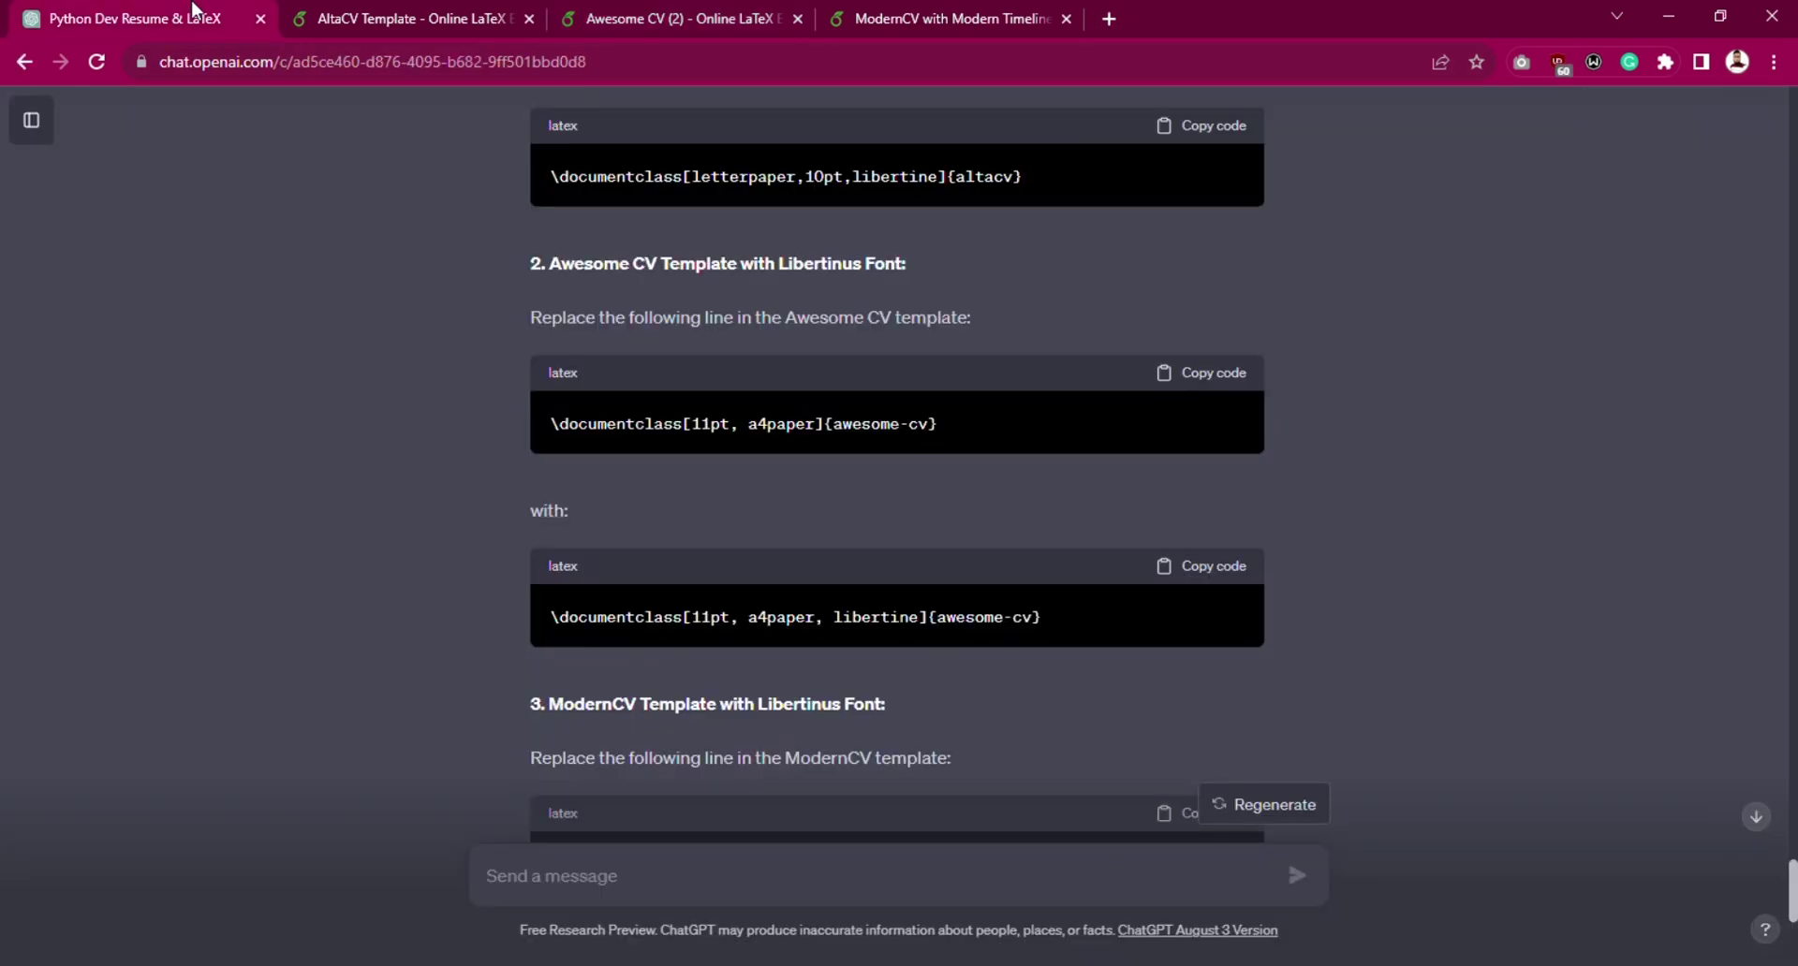
pyautogui.scroll(-5, 1272, 604)
pyautogui.click(1217, 552)
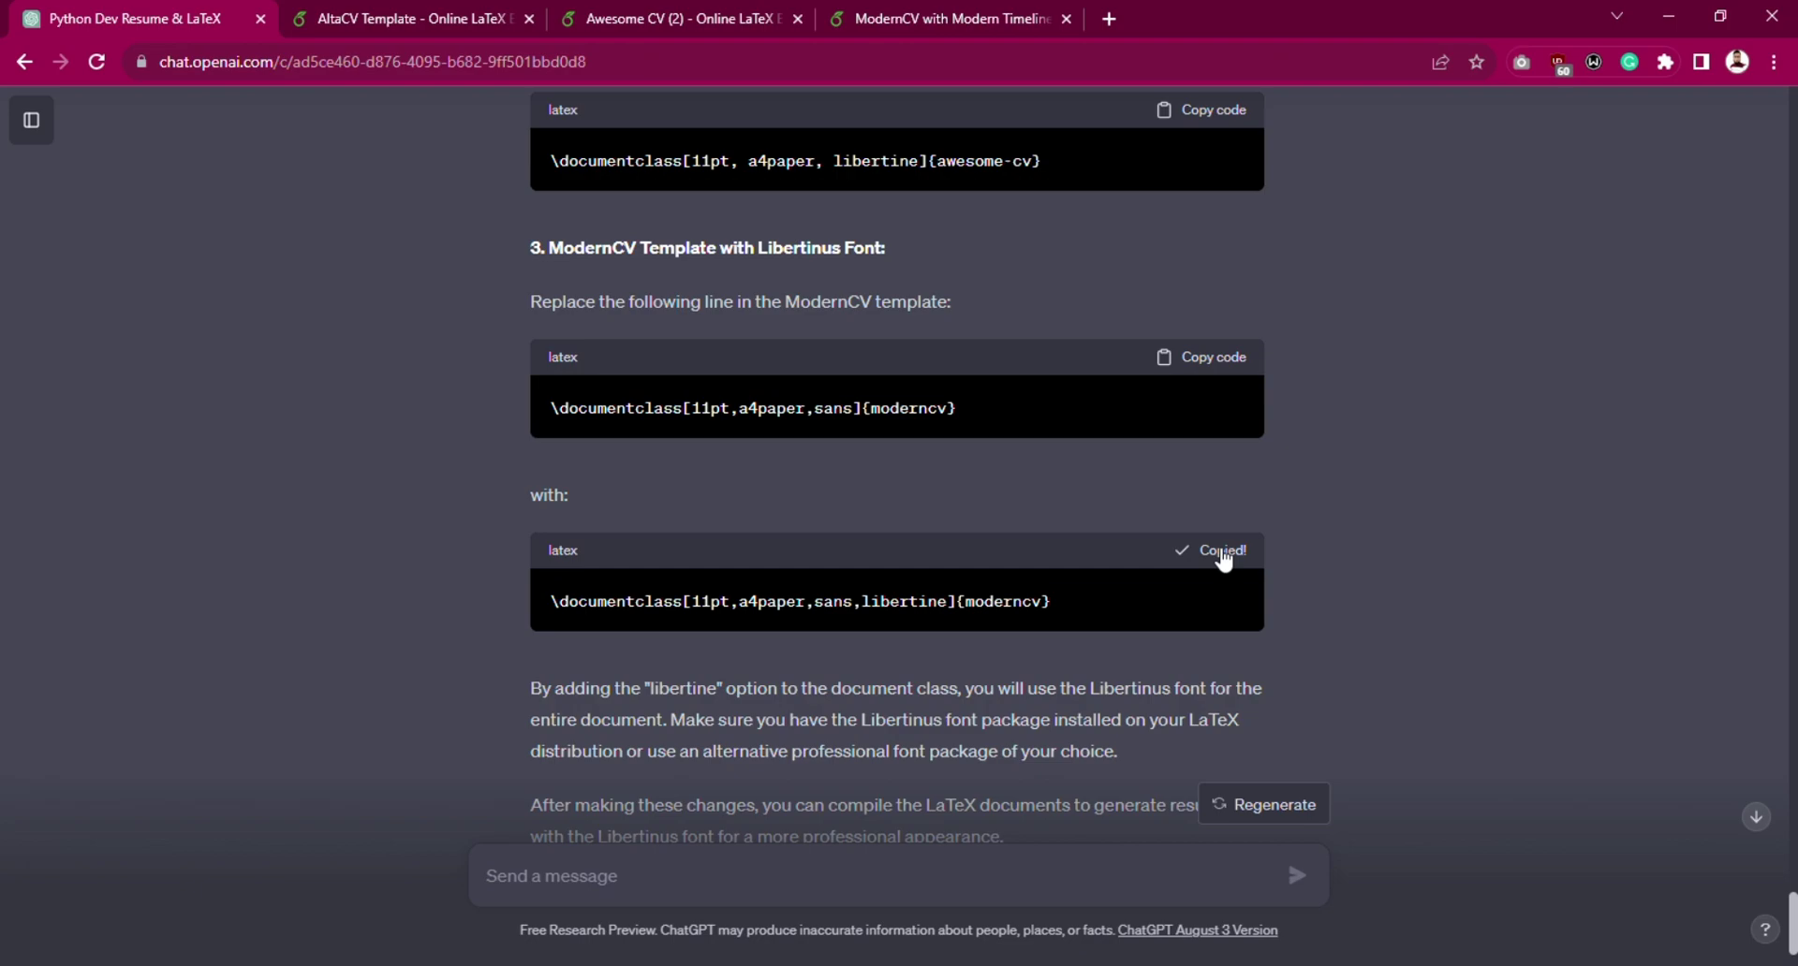
pyautogui.click(946, 15)
pyautogui.tripleClick(697, 189)
pyautogui.write('\\documentclass[11pt,a4paper,sans,libertine]{moderncv}')
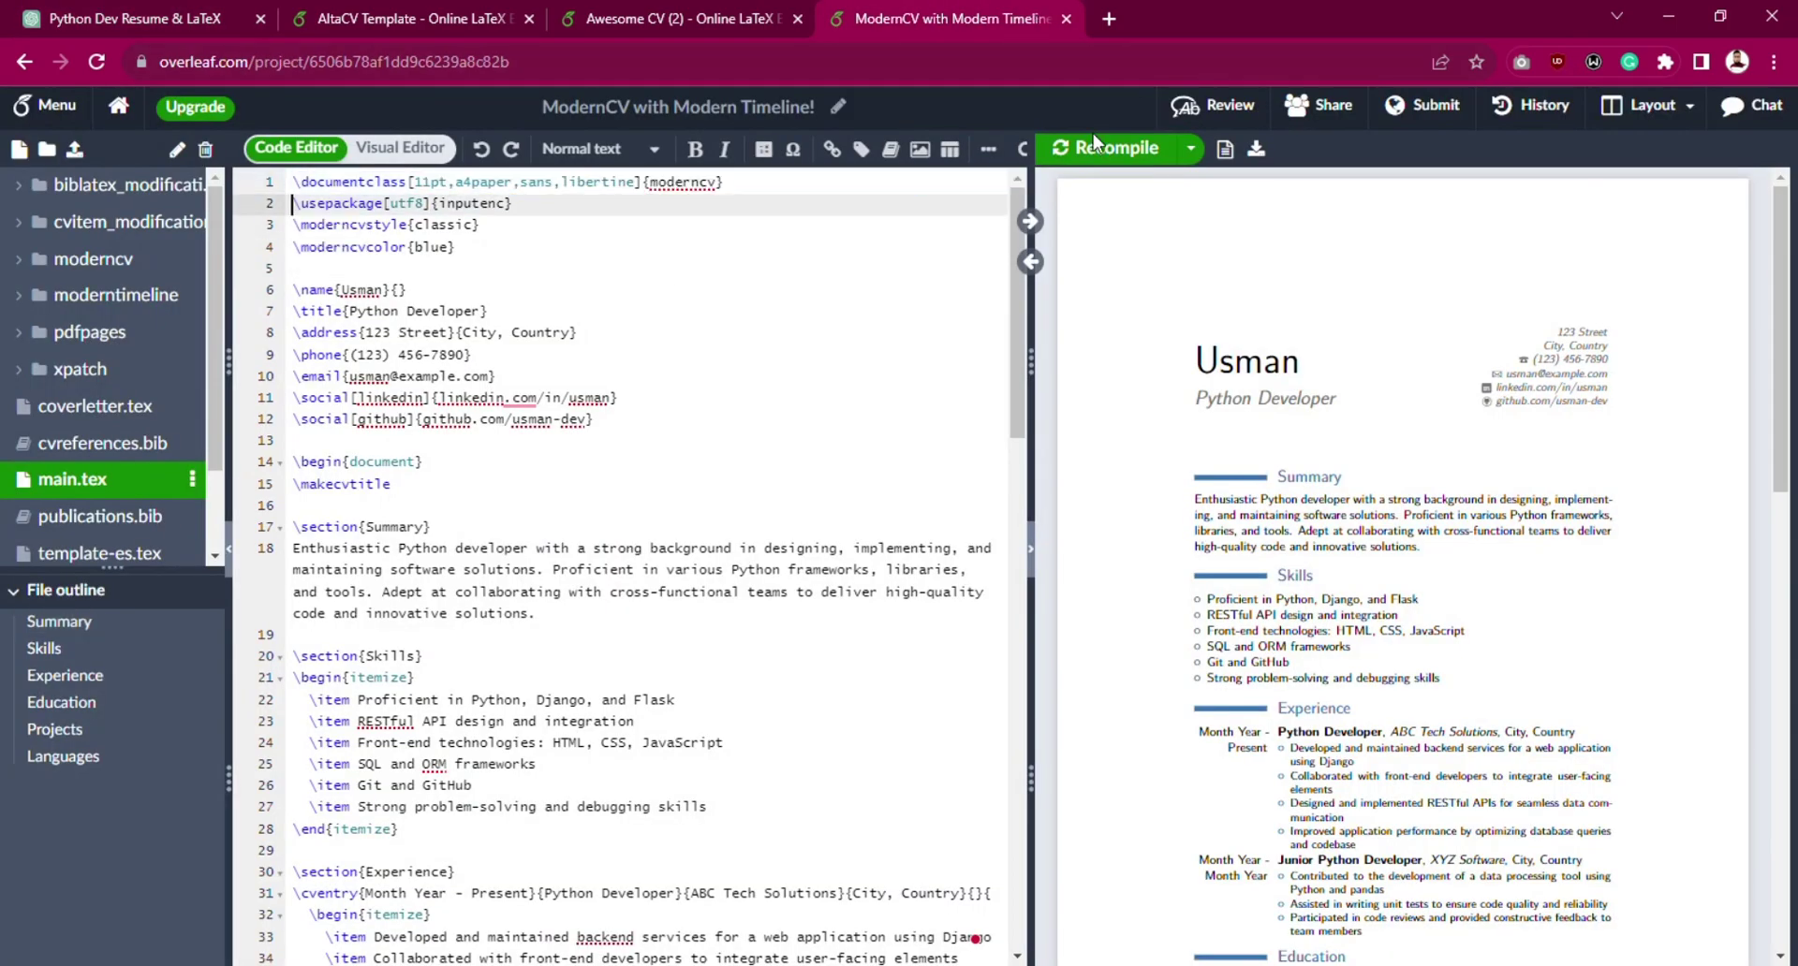
pyautogui.click(1105, 154)
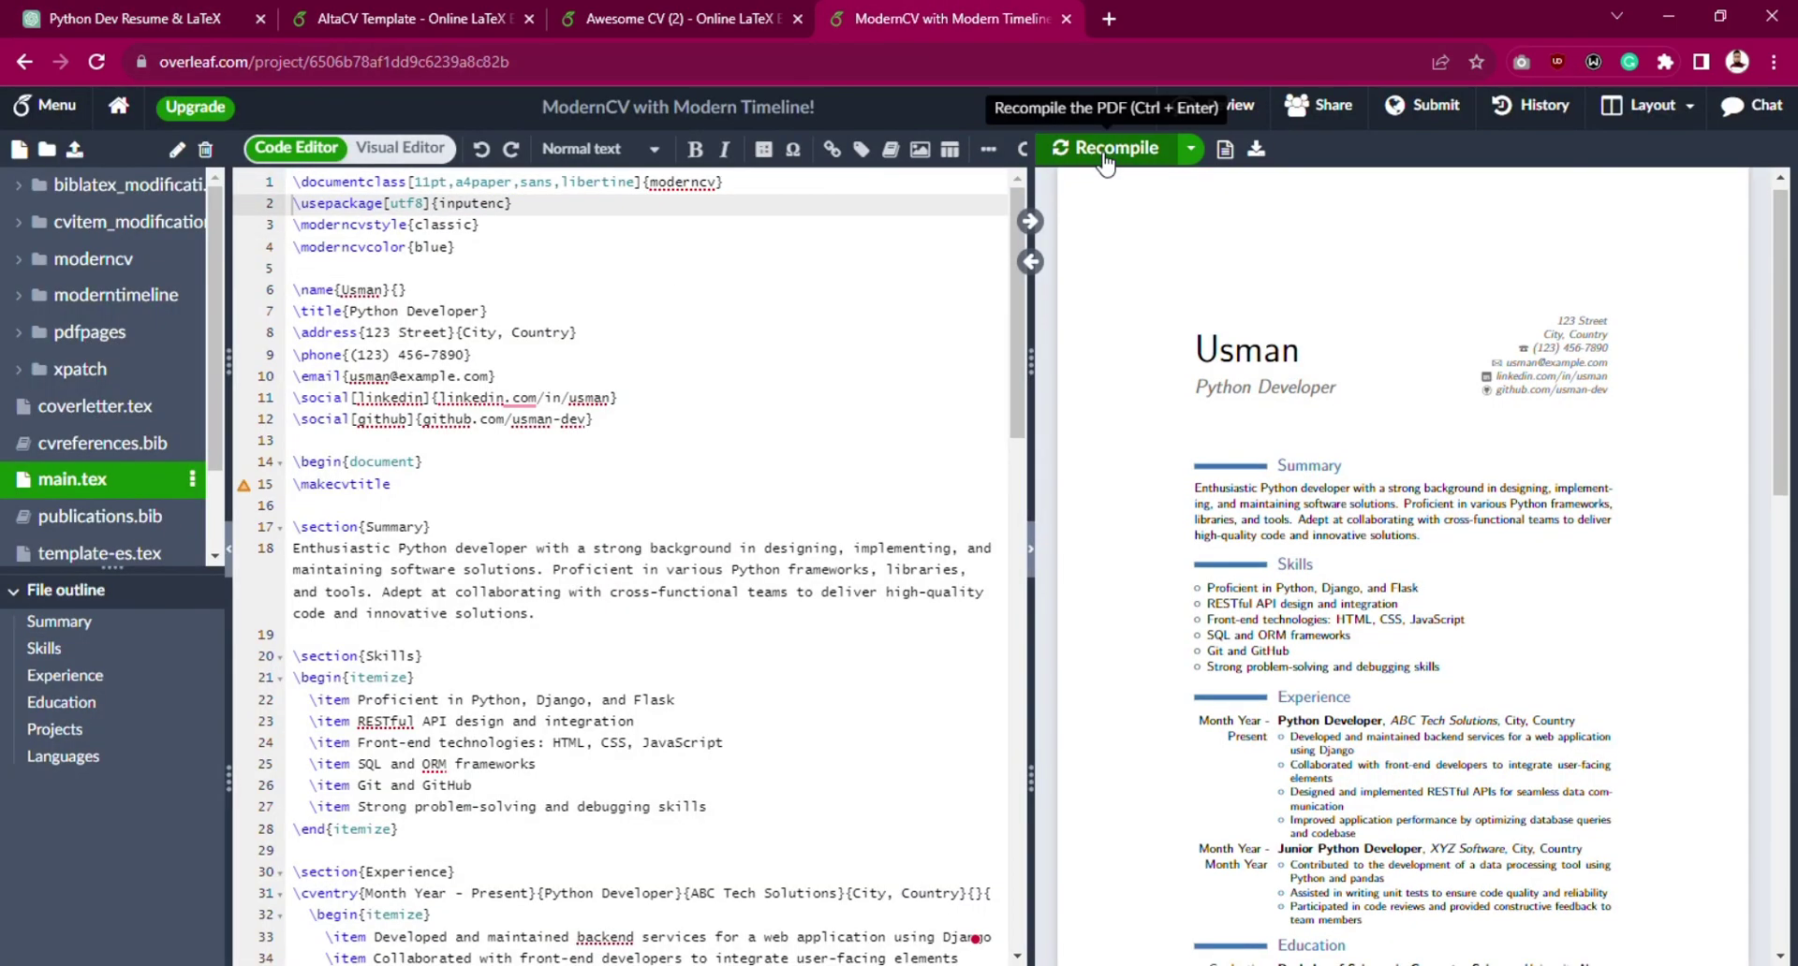
# Check the end of ChatGPT's reply, then review the recompiled ModernCV preview.
pyautogui.click(84, 17)
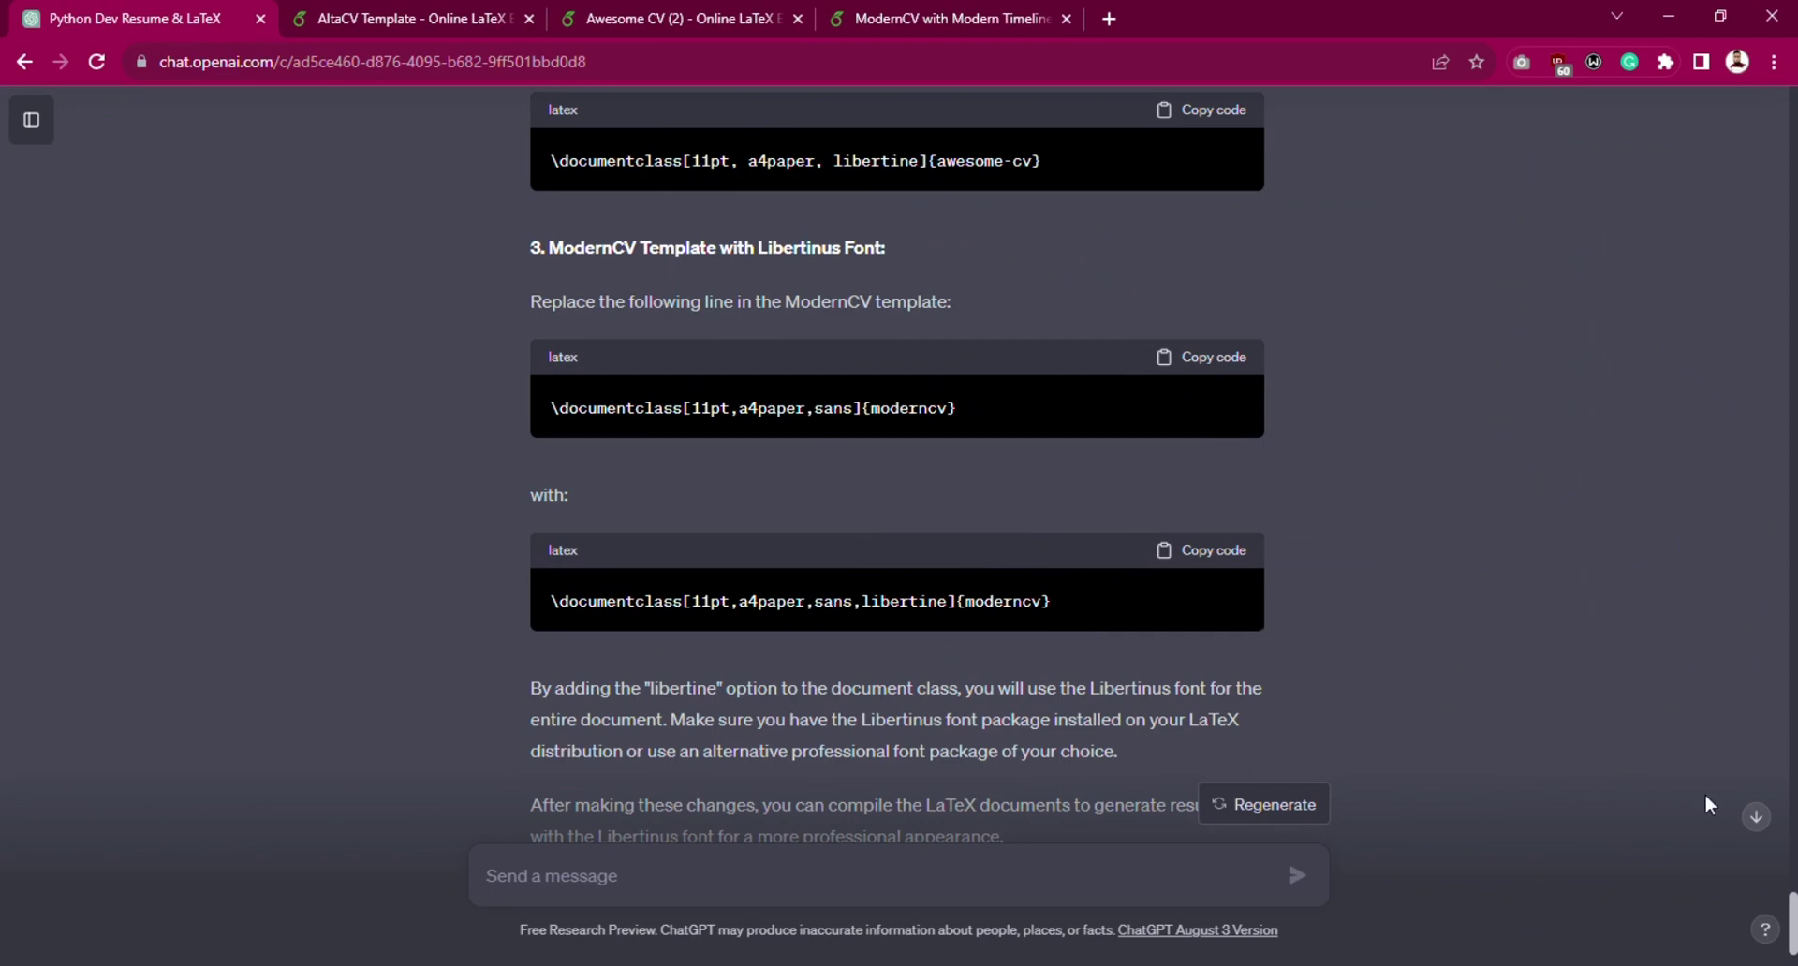
pyautogui.click(1762, 828)
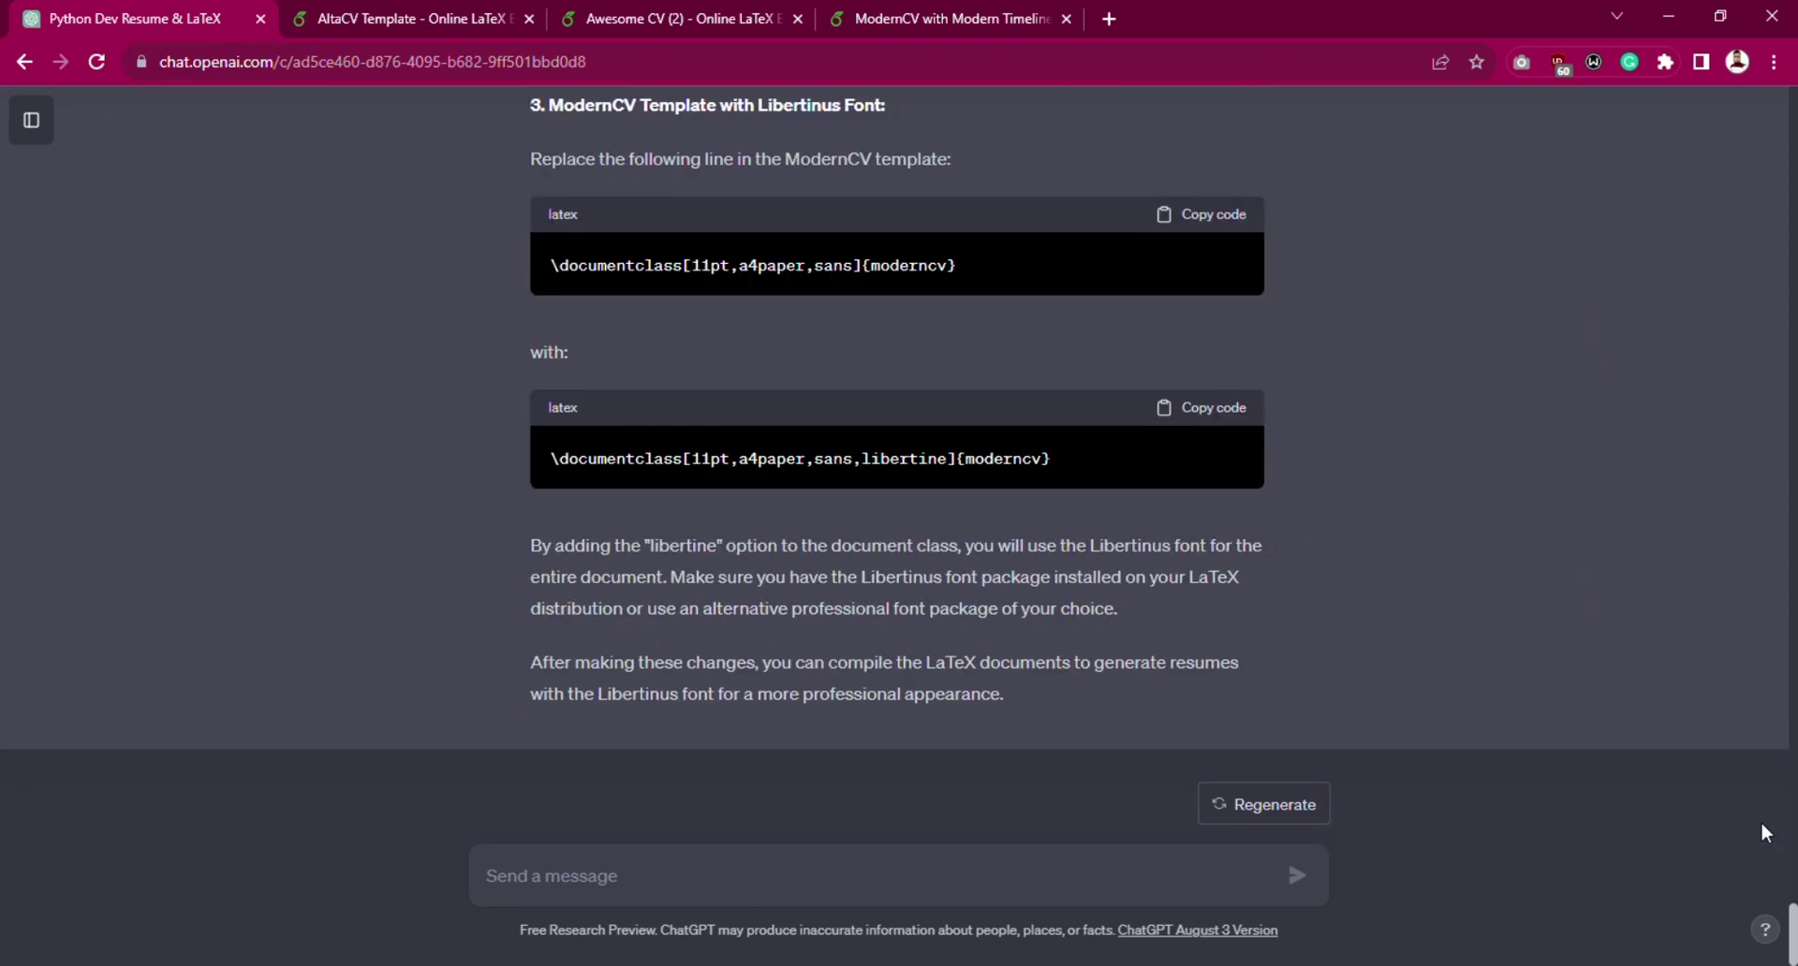
pyautogui.click(955, 11)
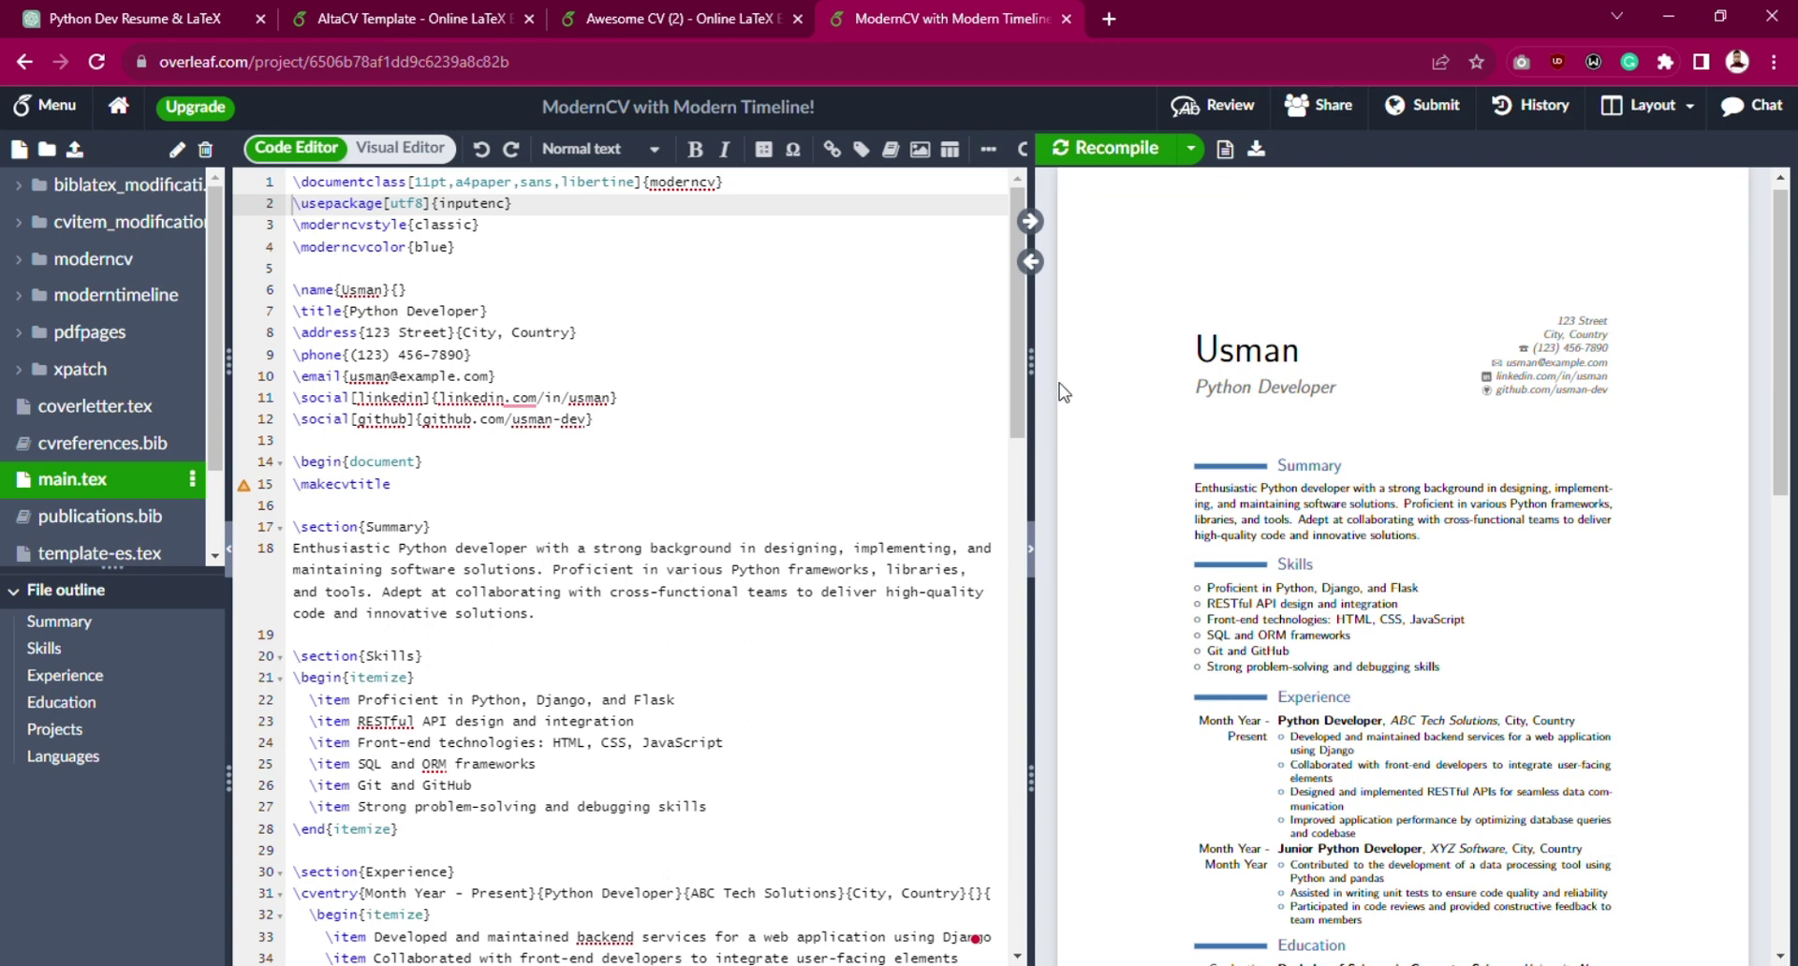
pyautogui.moveTo(1778, 355); pyautogui.dragTo(1747, 260)
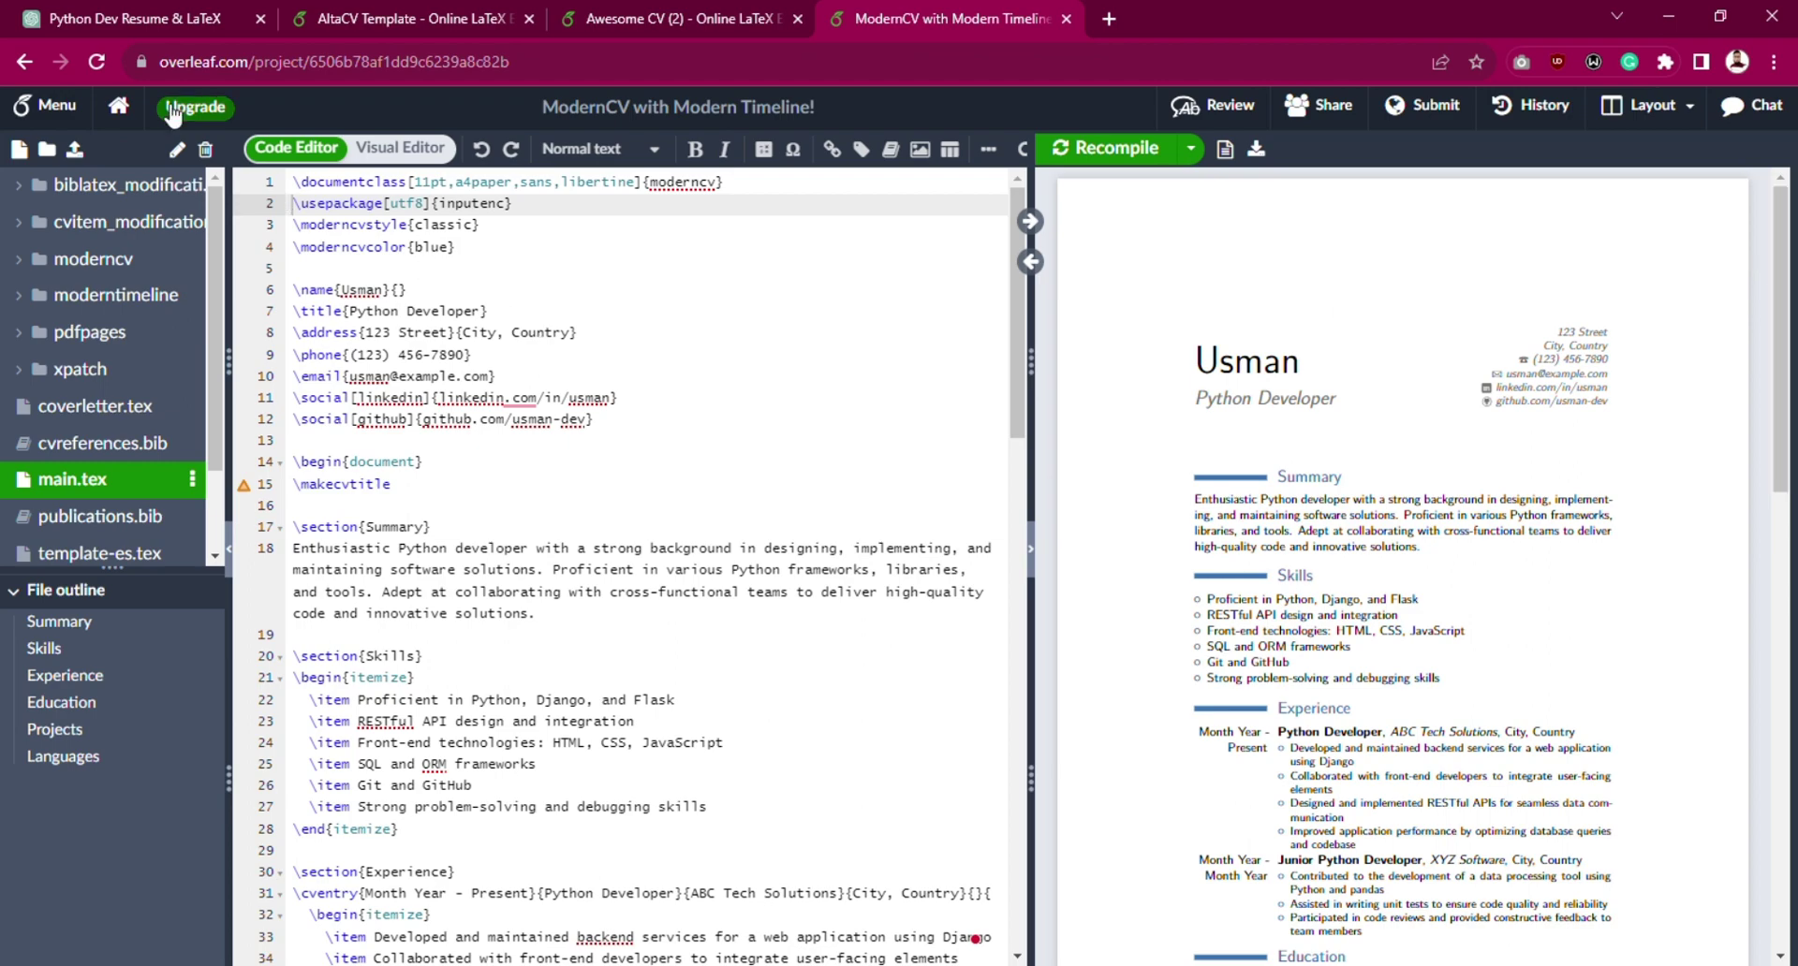
# Ask ChatGPT to modify the ModernCV code so the text spreads across the page.
pyautogui.click(141, 19)
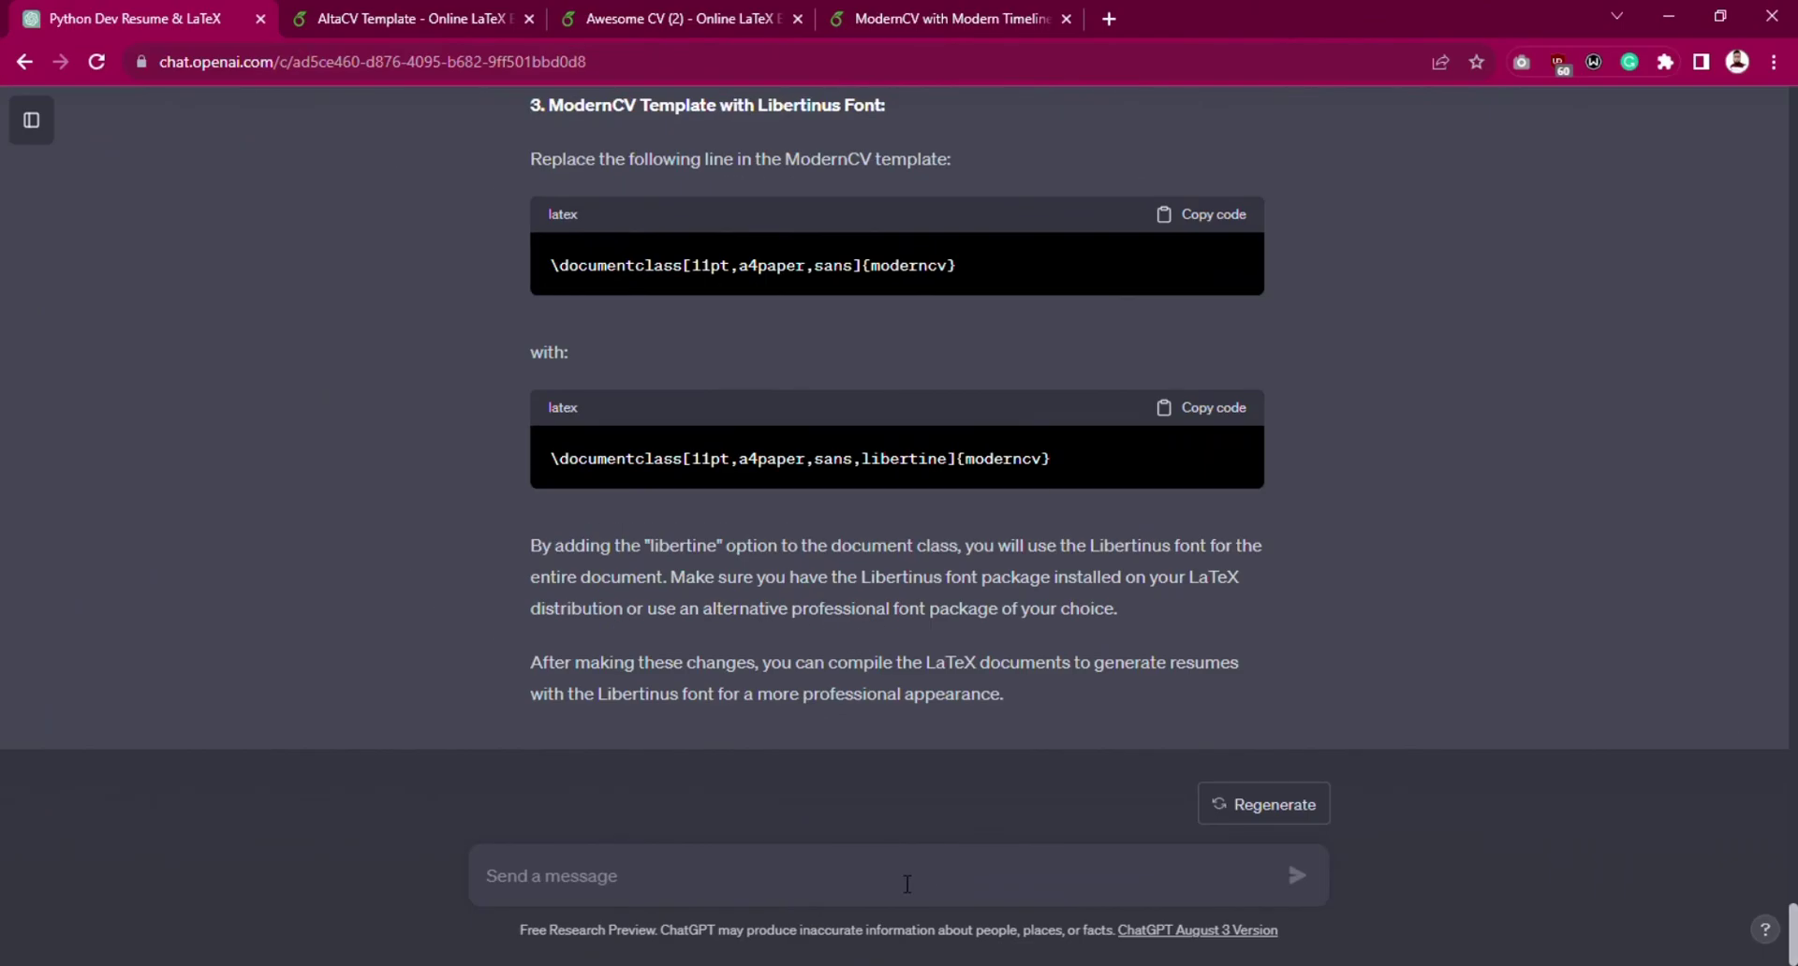
pyautogui.write('Tr')
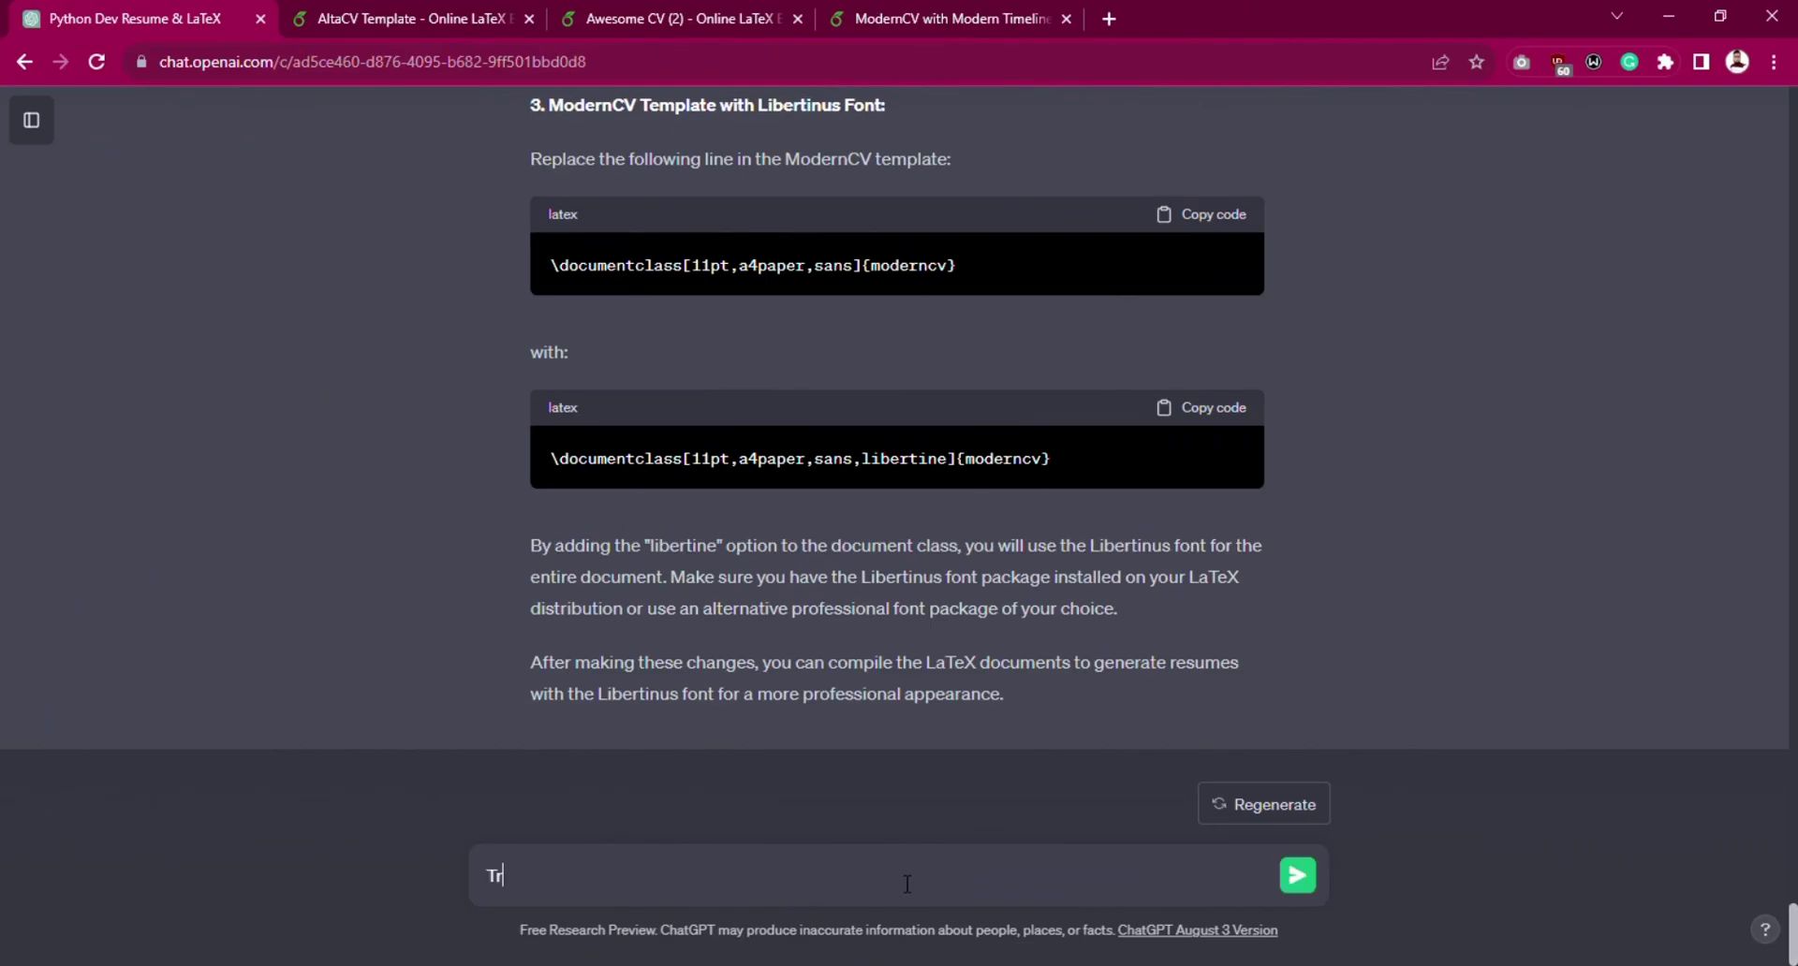
pyautogui.write('y to modify the modrenCV code in such a')
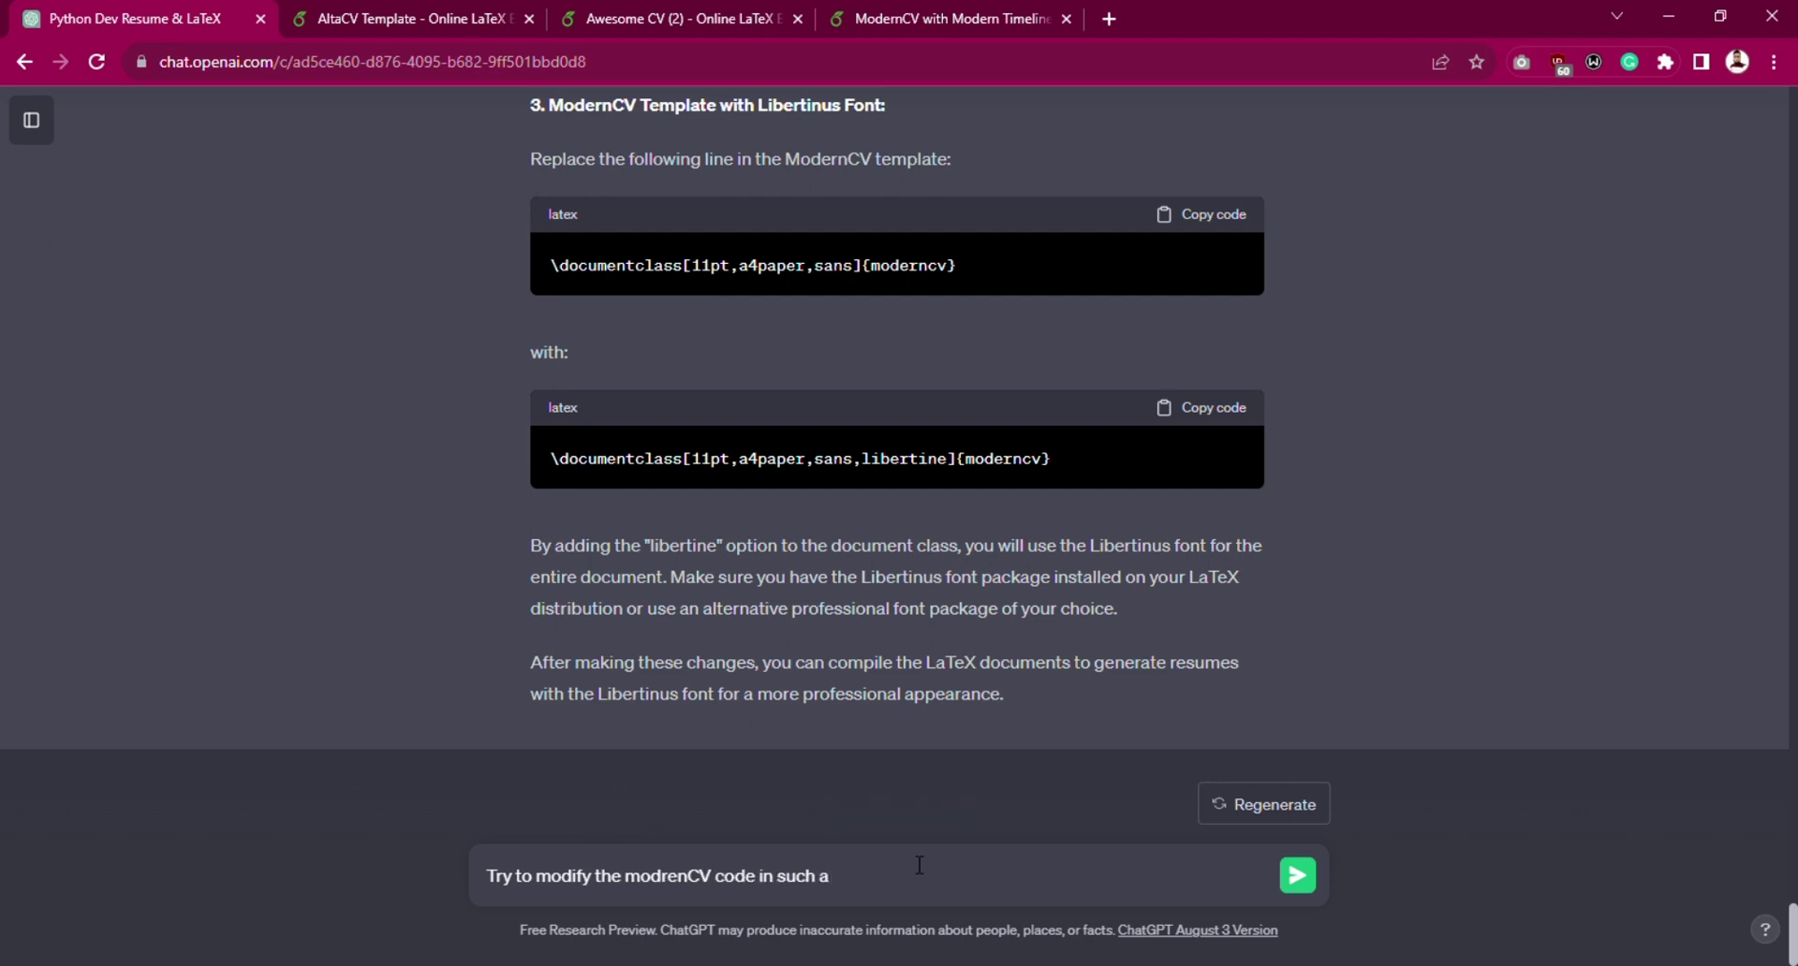
pyautogui.write(' way so that the test could spread on the page ')
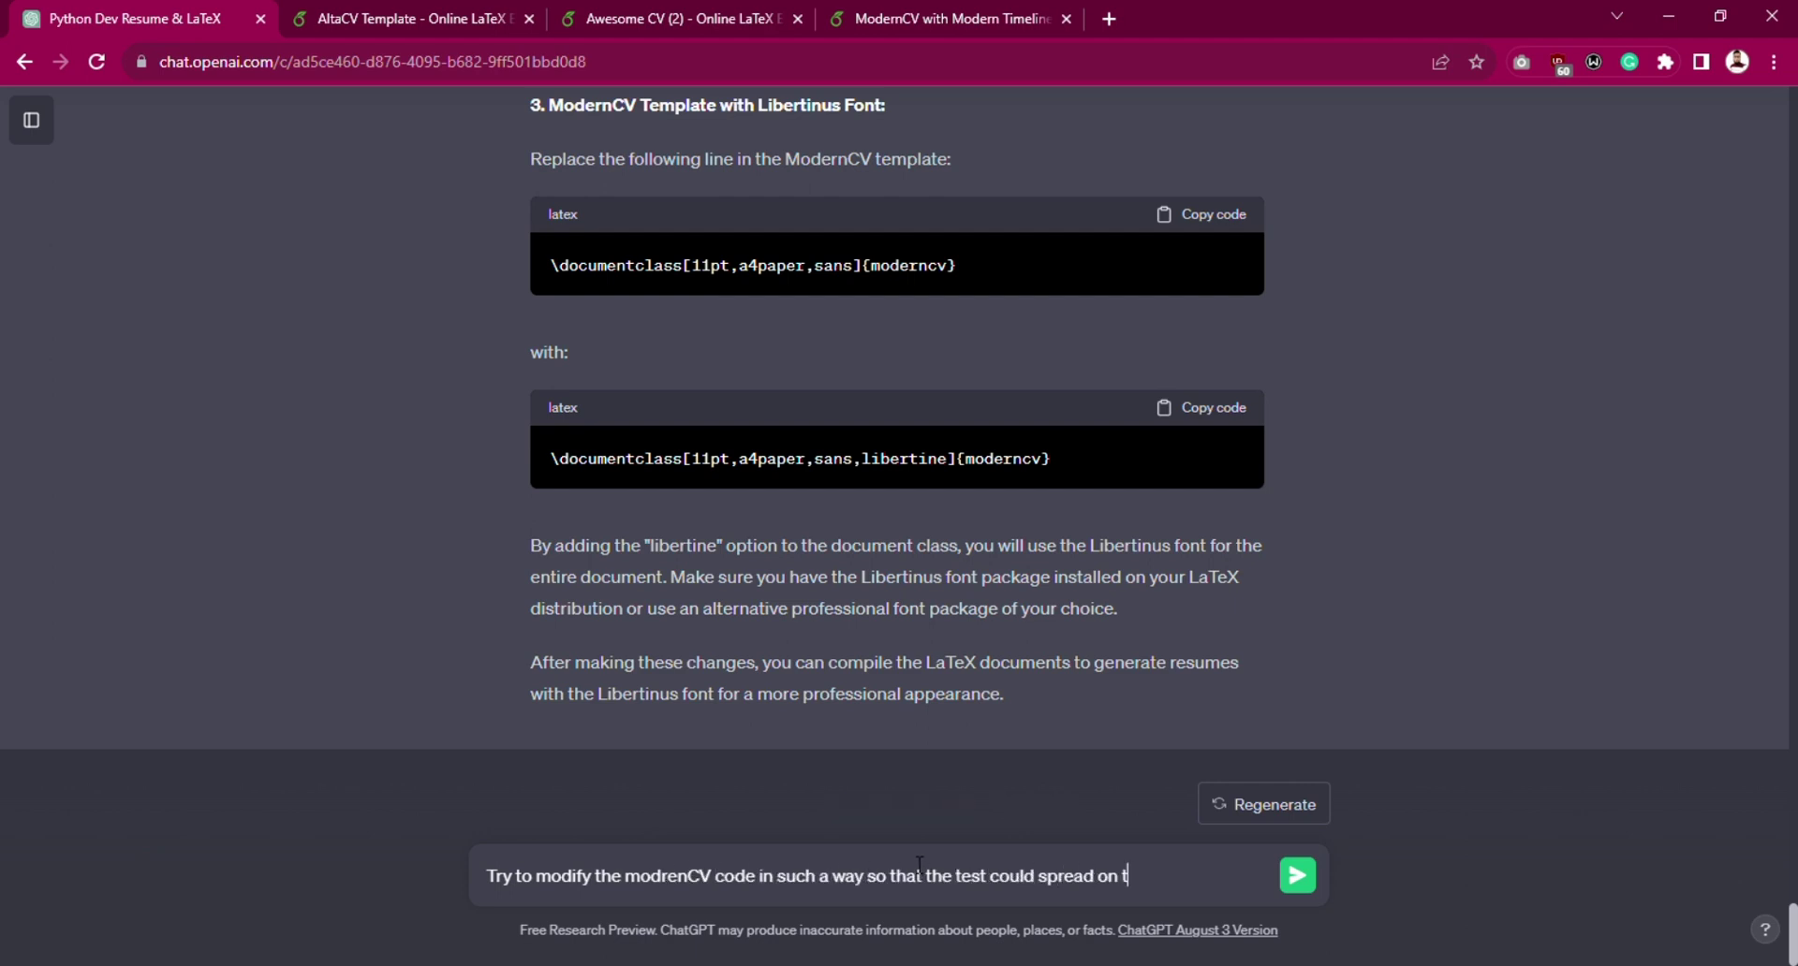
pyautogui.write('or take ')
pyautogui.write('white space on the page properly')
pyautogui.press('Return')
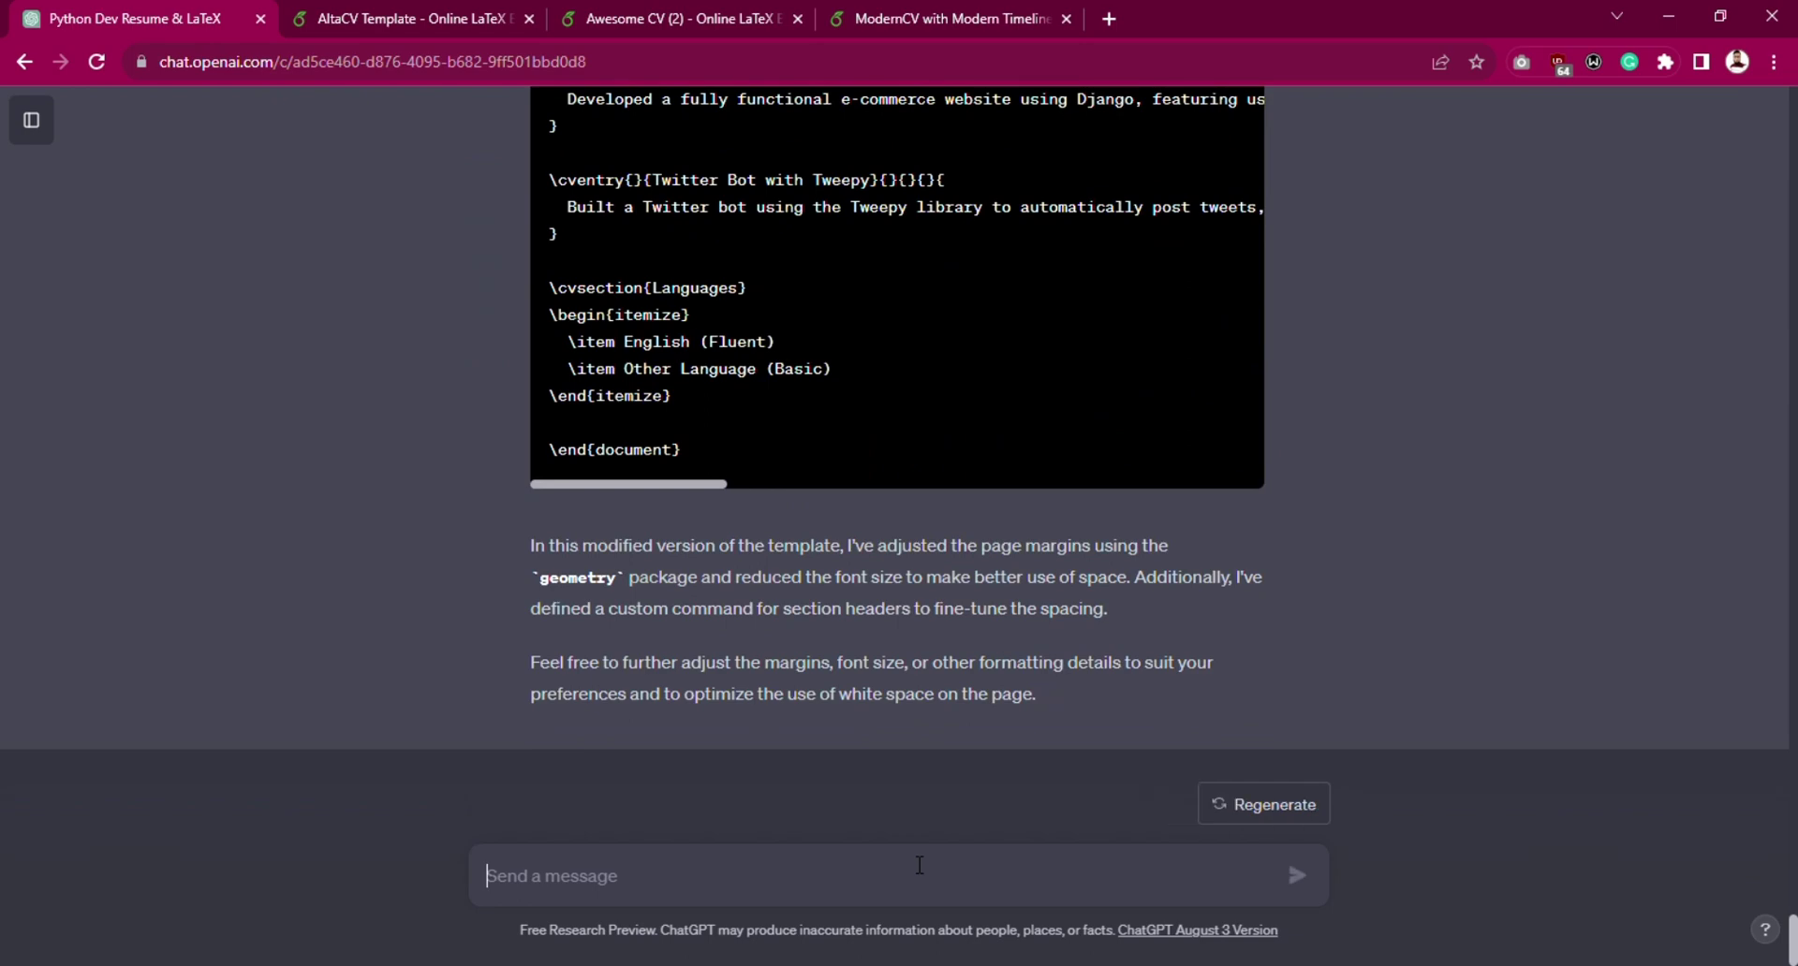
pyautogui.moveTo(1791, 936); pyautogui.dragTo(1791, 812)
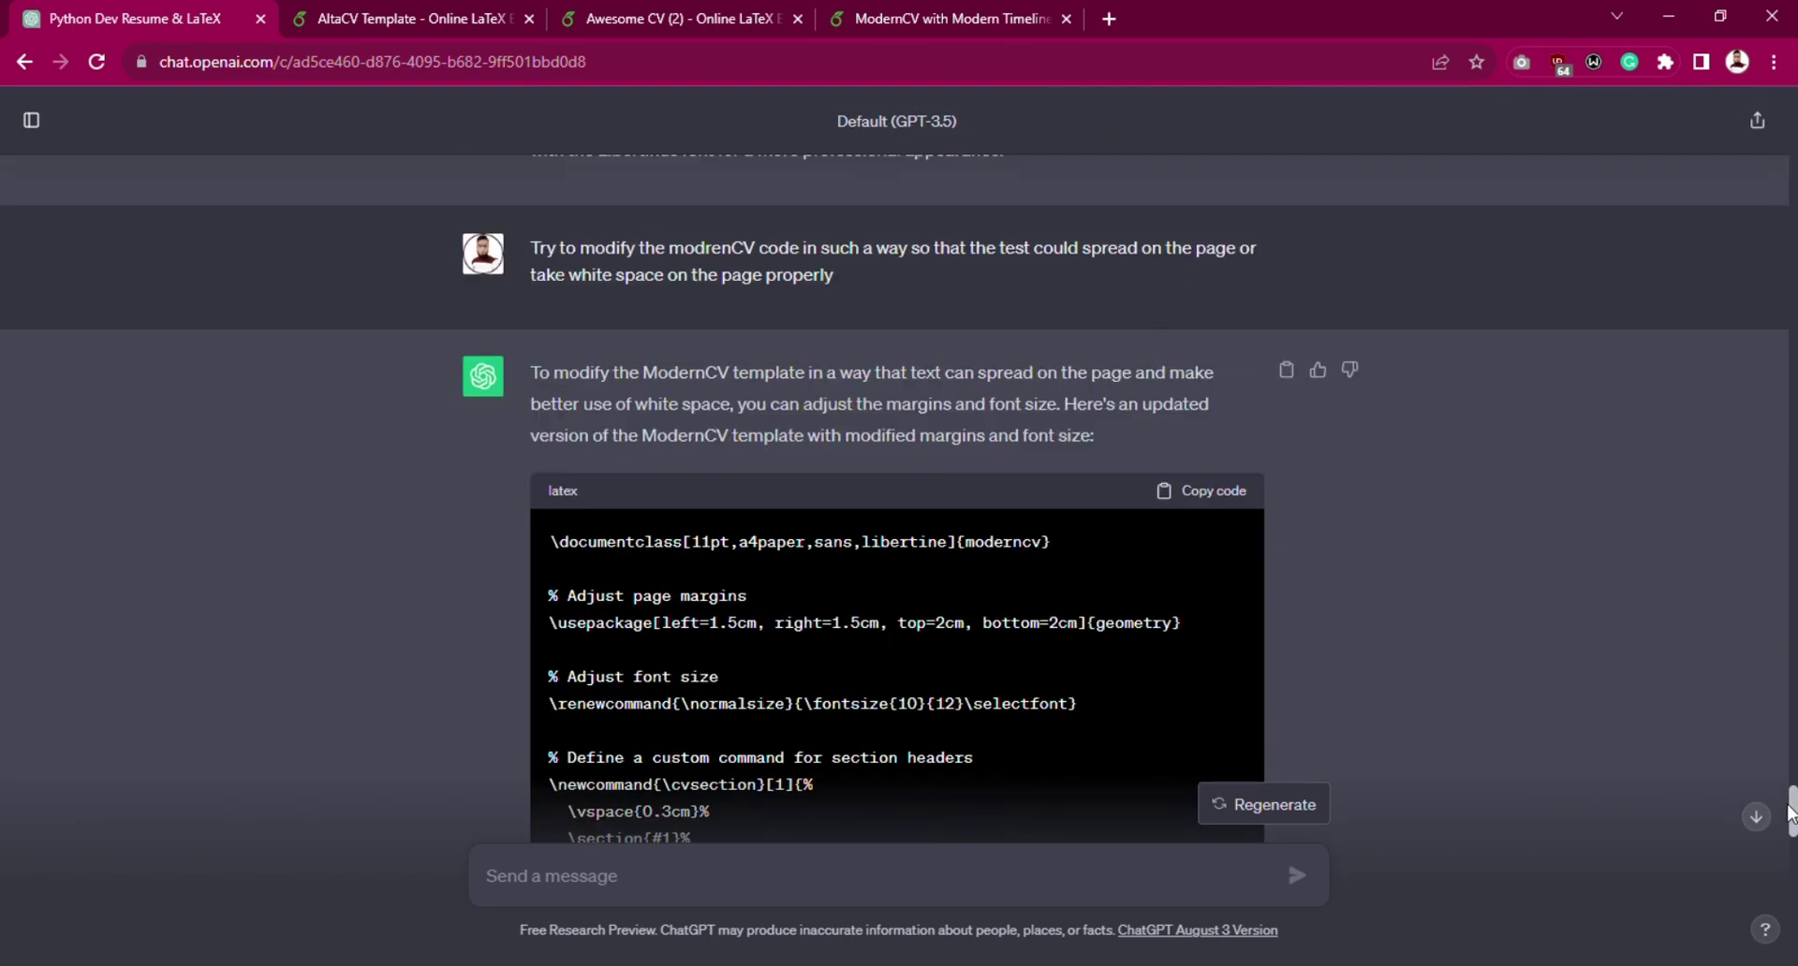
# Replace all of ModernCV's main.tex with ChatGPT's reduced-margin code and recompile.
pyautogui.click(1213, 490)
pyautogui.click(1030, 19)
pyautogui.click(591, 290)
pyautogui.hotkey('ctrl', 'a')
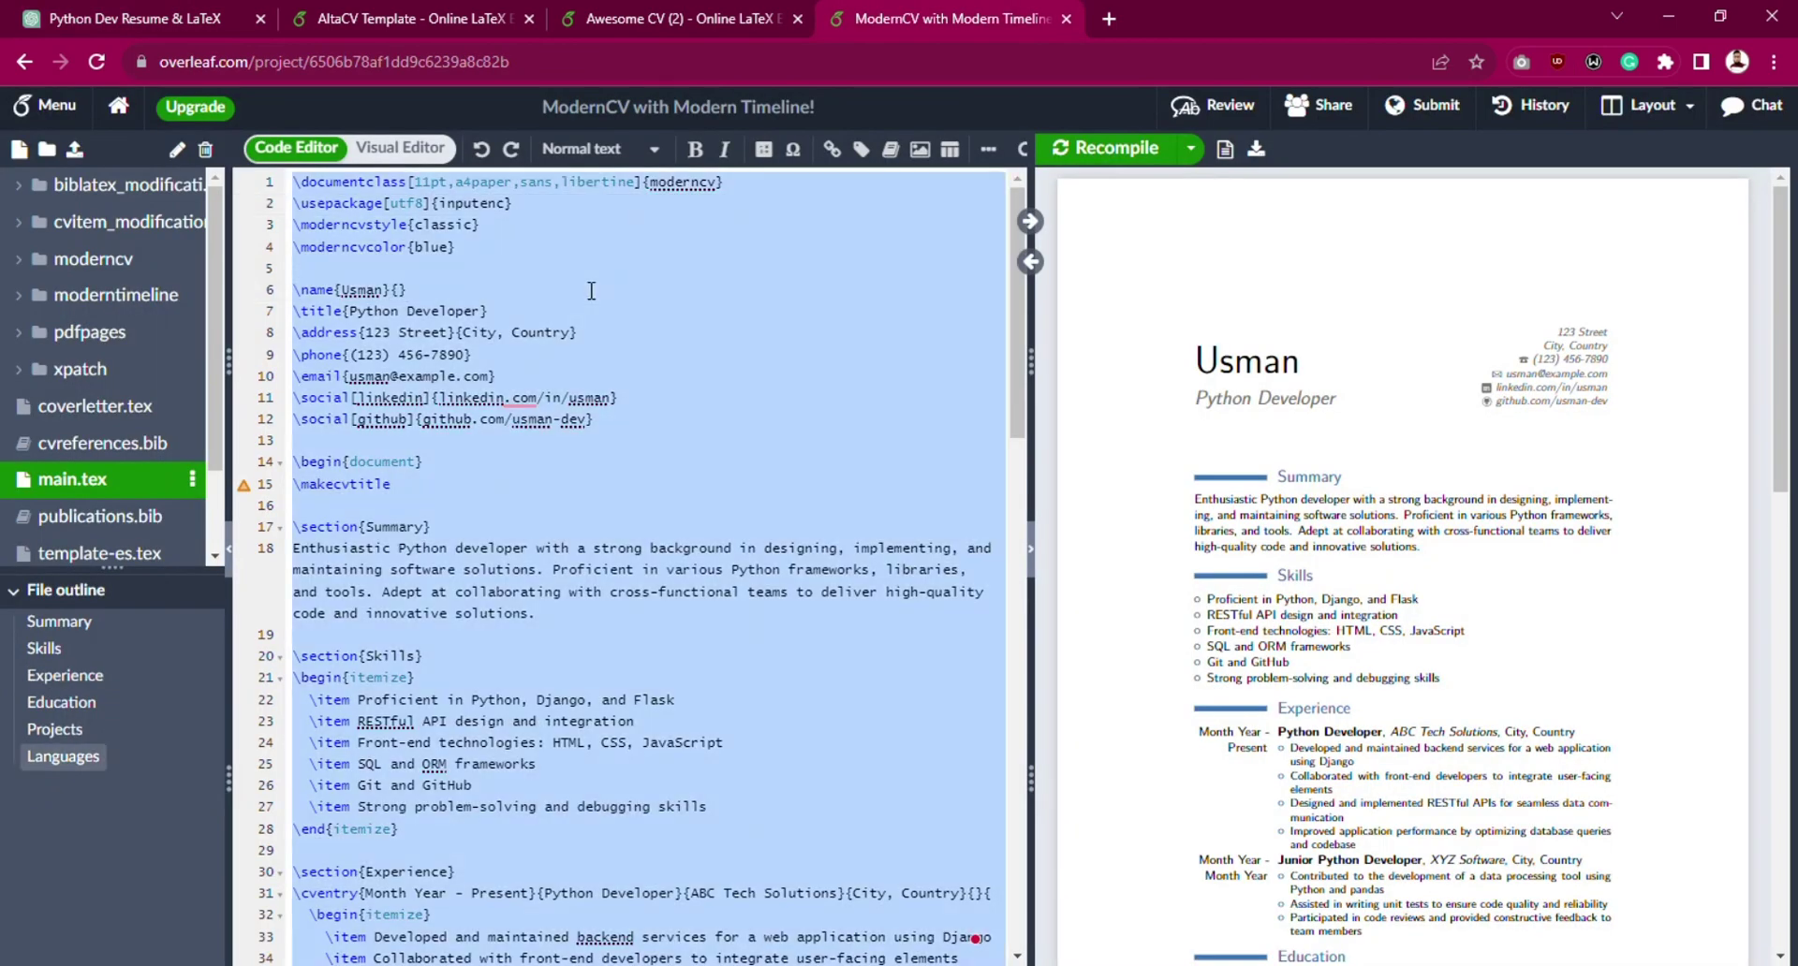
pyautogui.hotkey('ctrl', 'v')
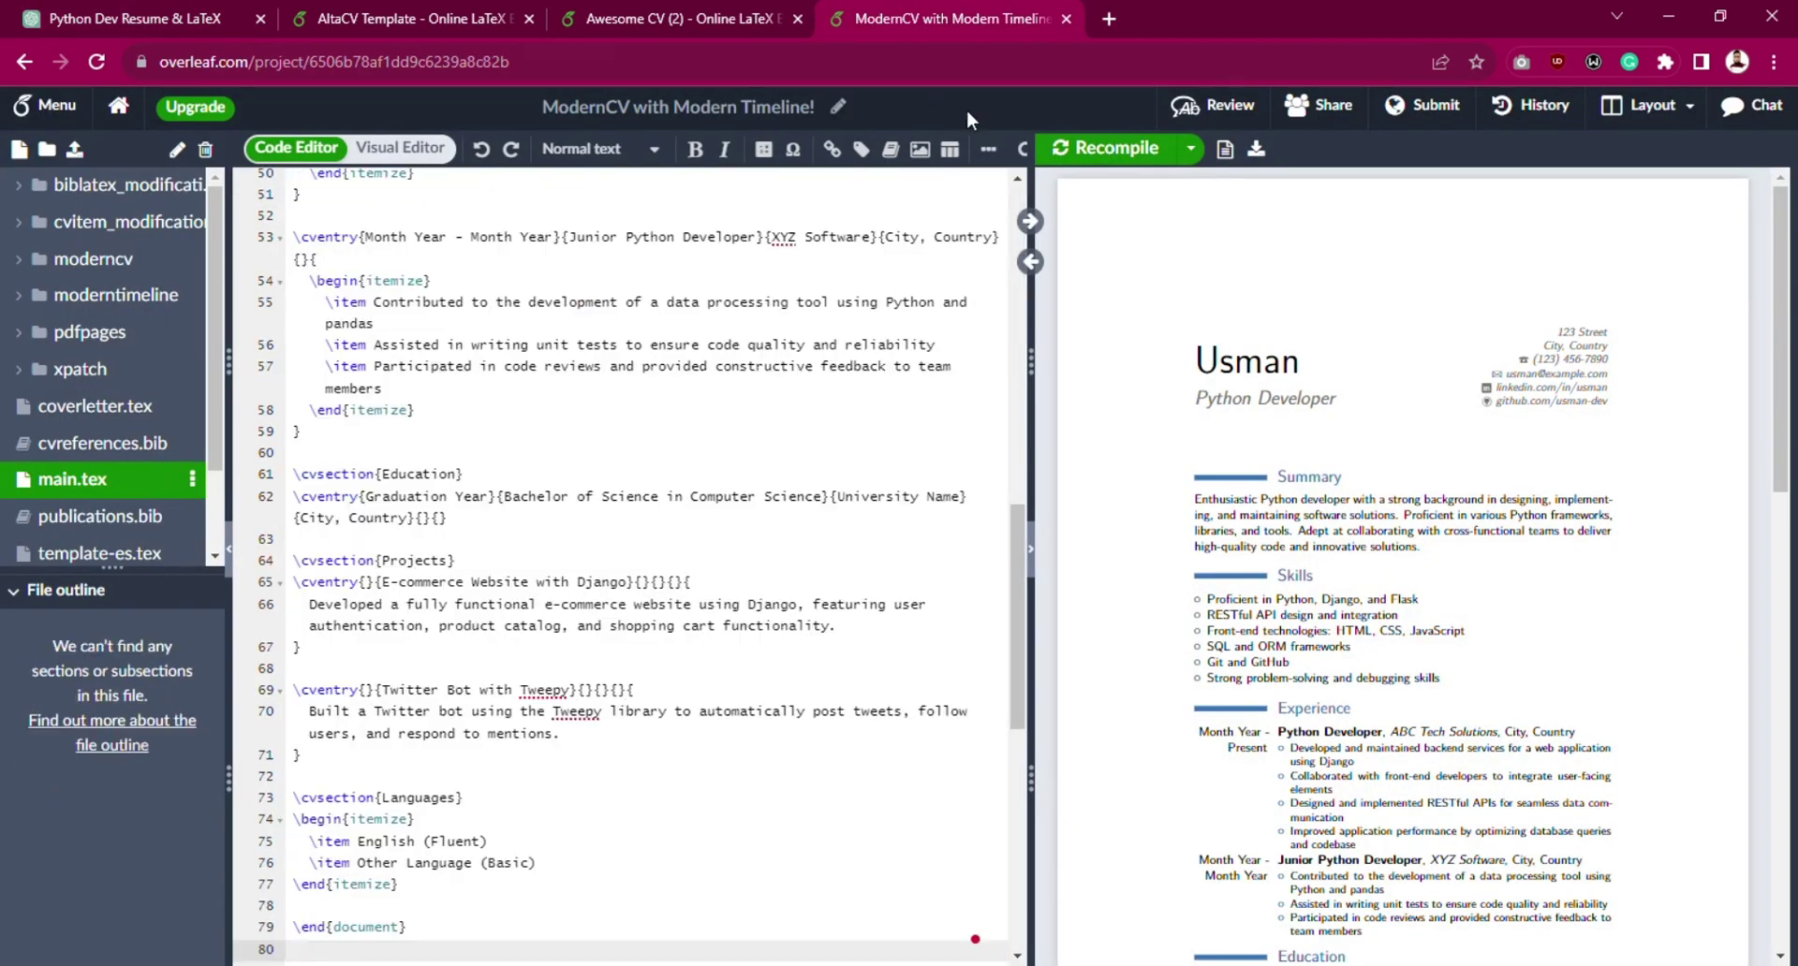
pyautogui.click(1091, 155)
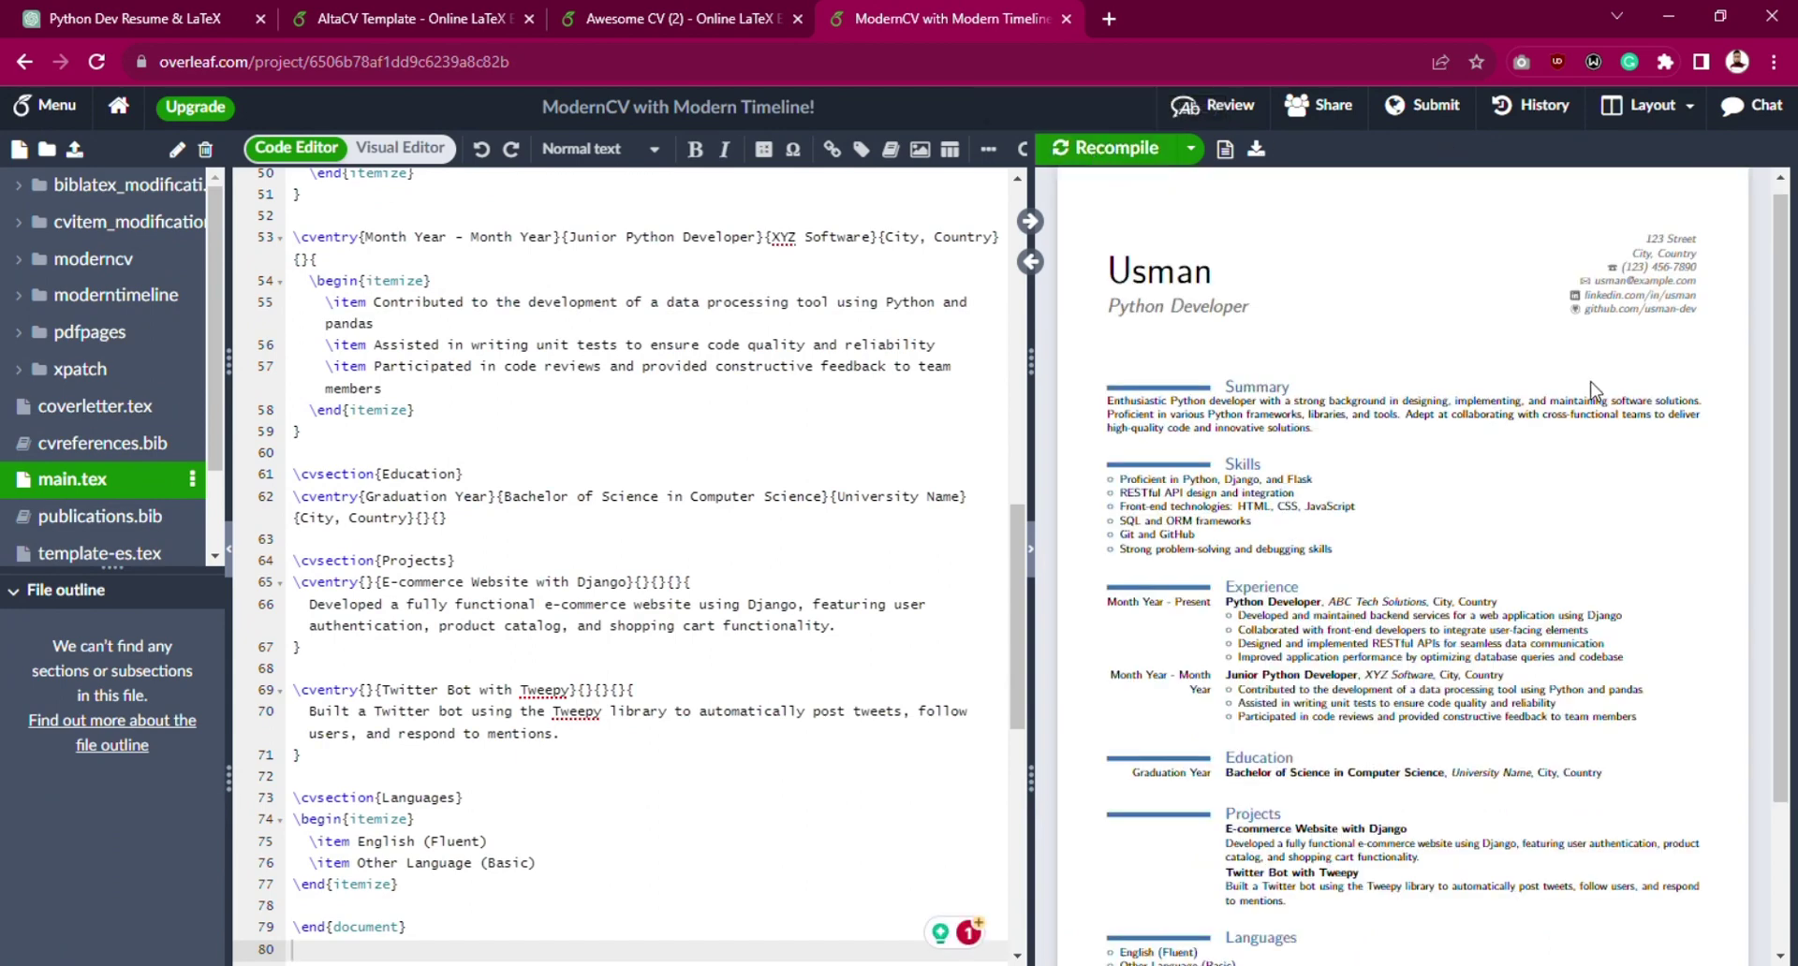
pyautogui.moveTo(1783, 309); pyautogui.dragTo(1793, 473)
# Move from the AltaCV project to the Awesome CV (2) project's compiled resume.
pyautogui.scroll(3, 1405, 562)
pyautogui.click(412, 19)
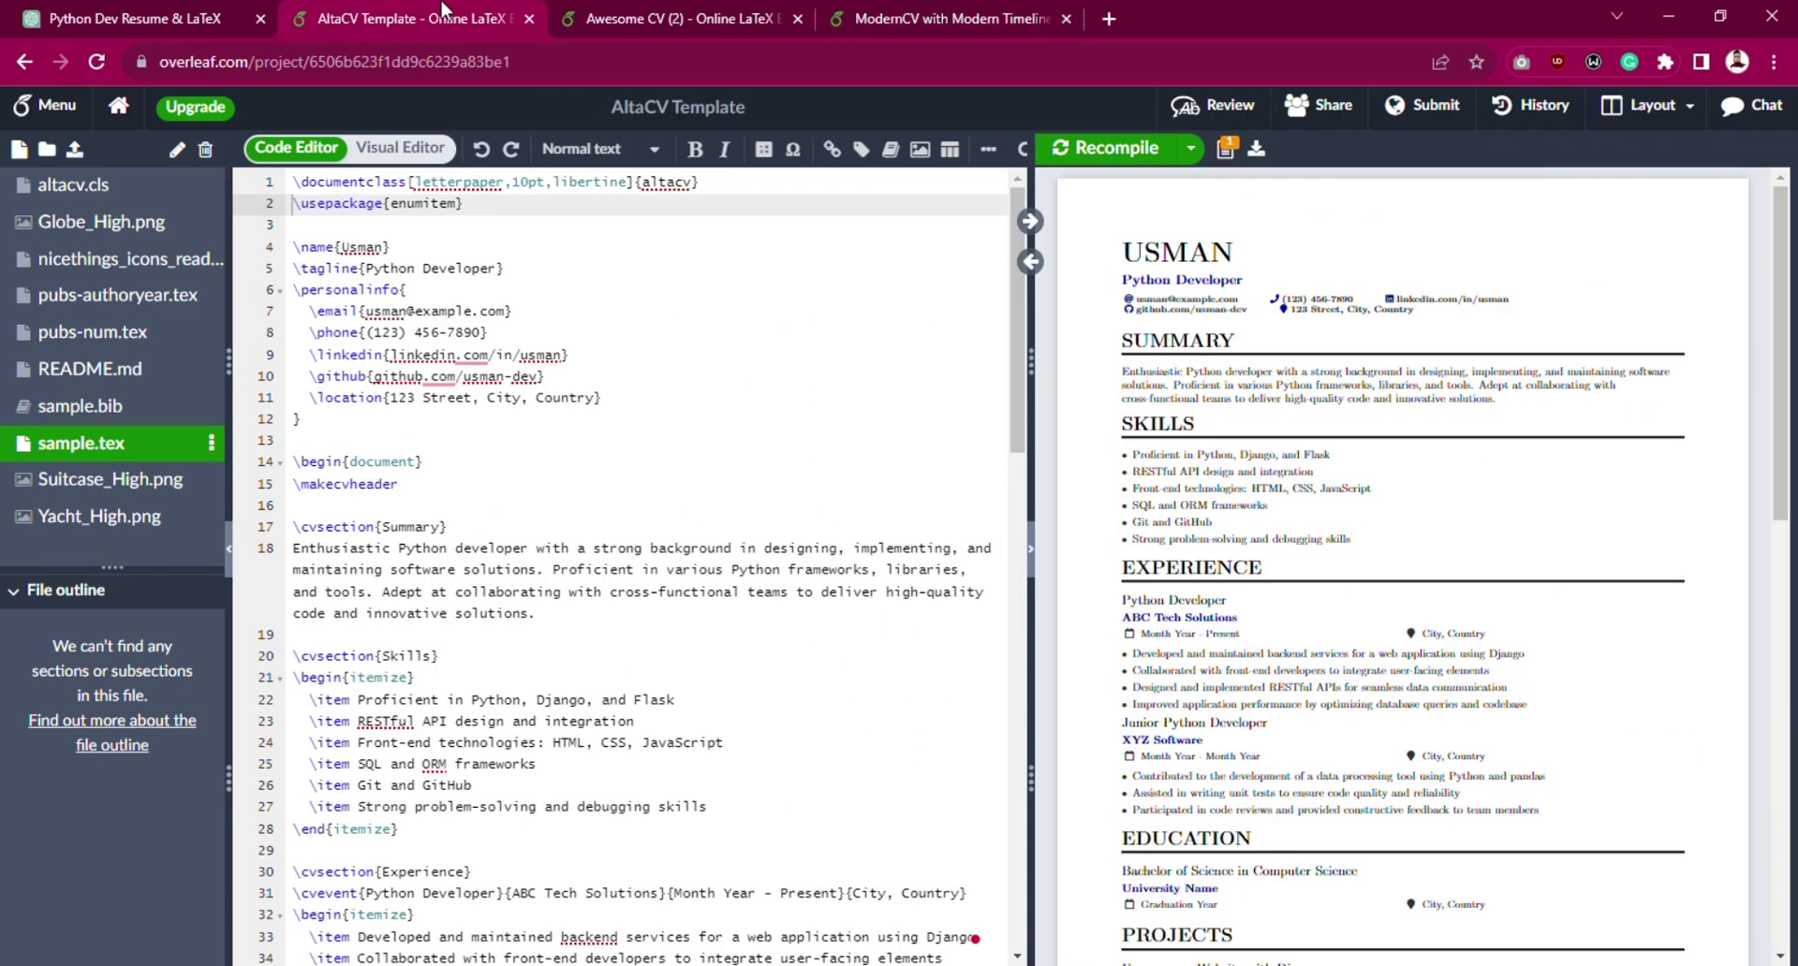
pyautogui.click(667, 18)
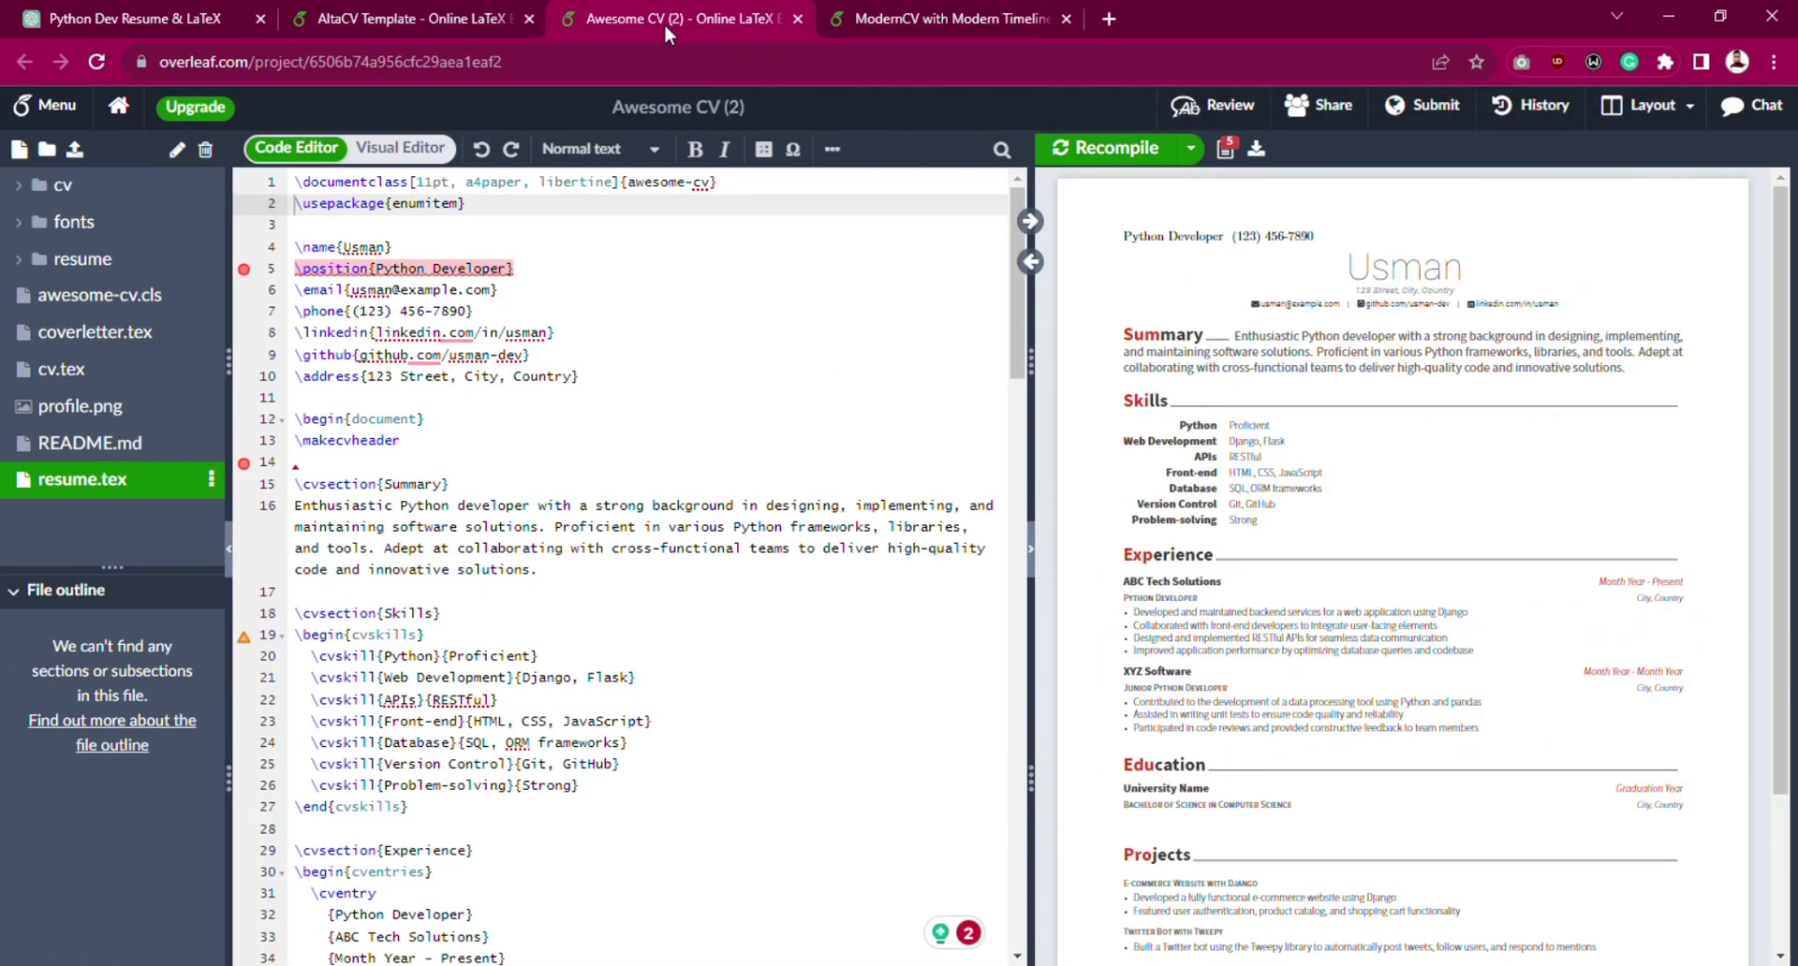